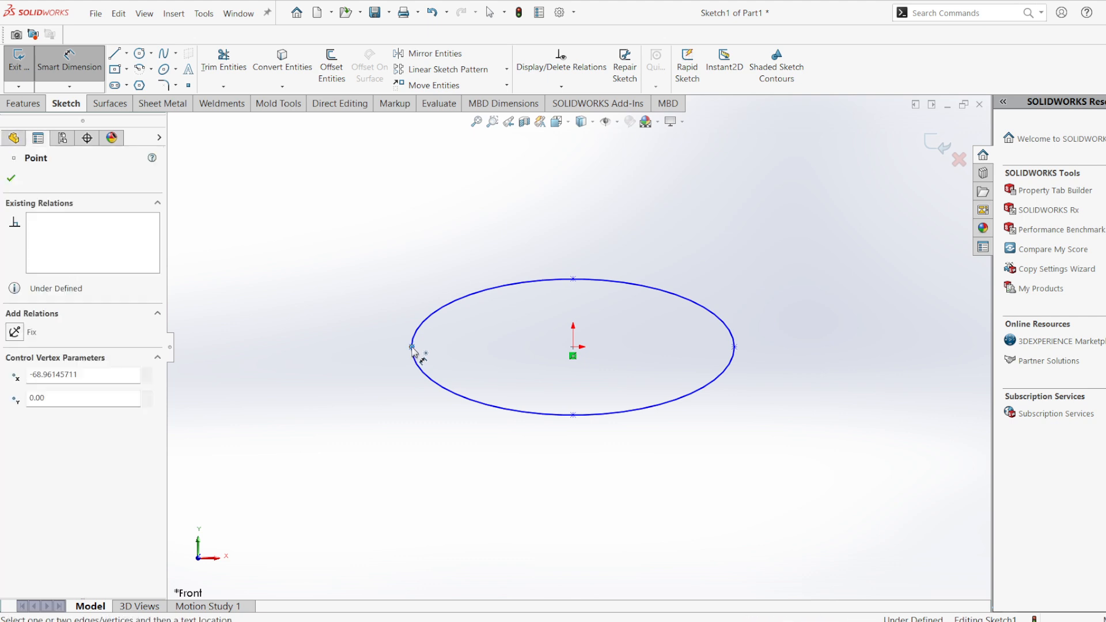
- Dimension the ellipse's full width between its two horizontal end points as 152 mm
click(735, 348)
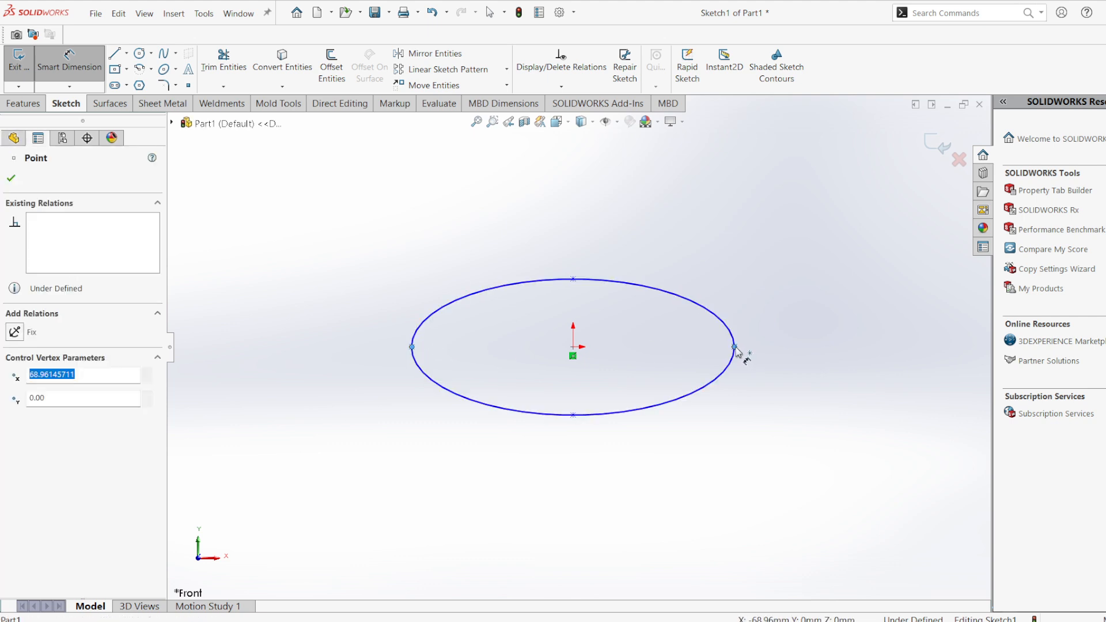
click(586, 238)
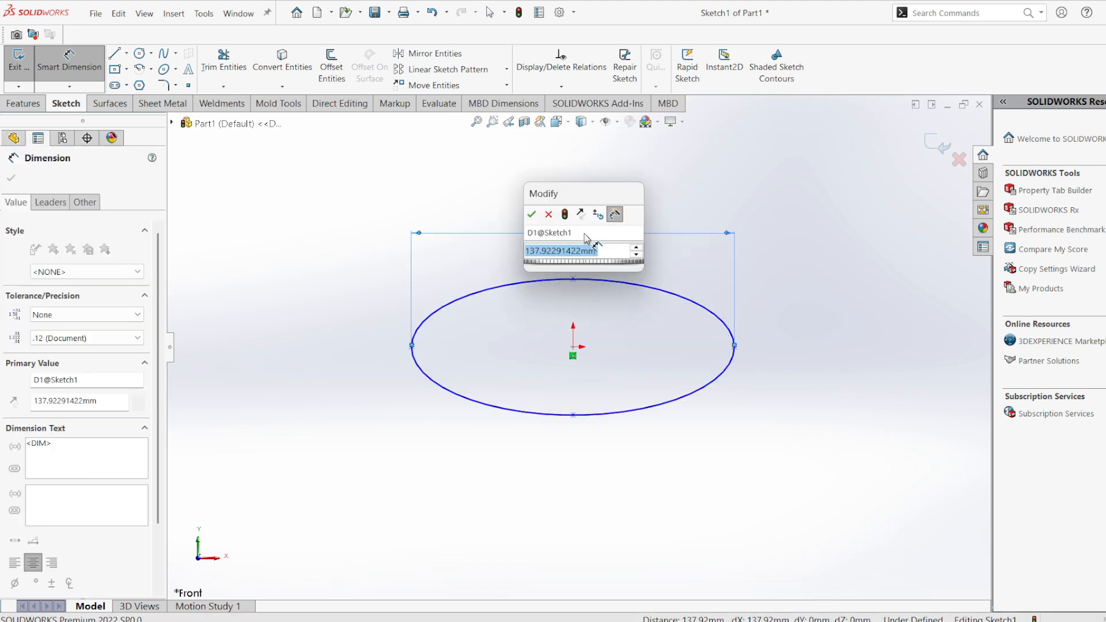
text(152)
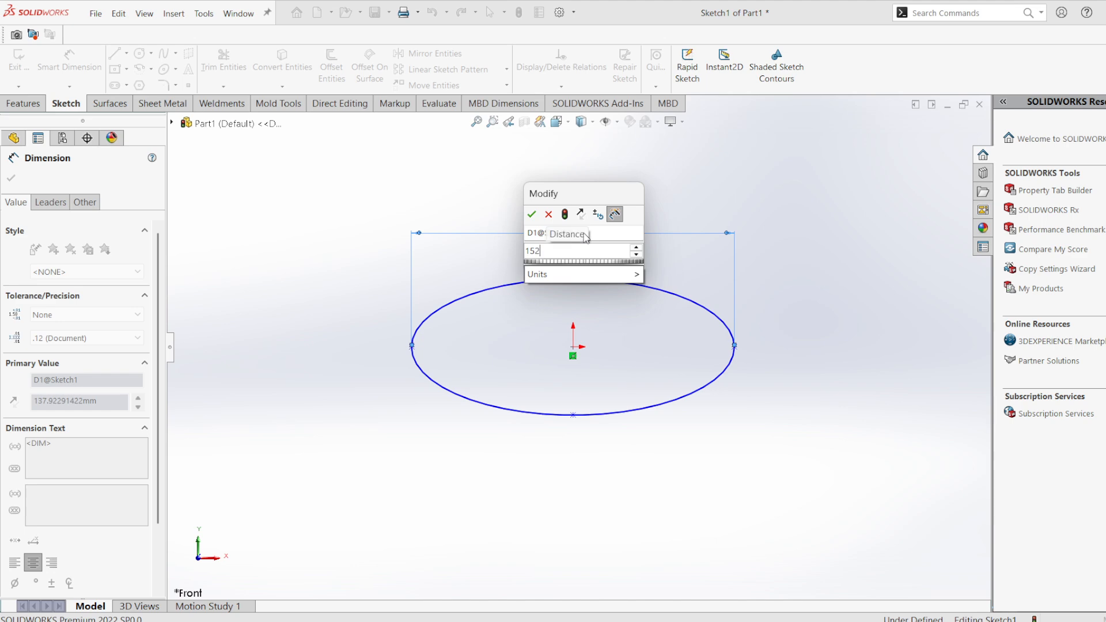
key(Return)
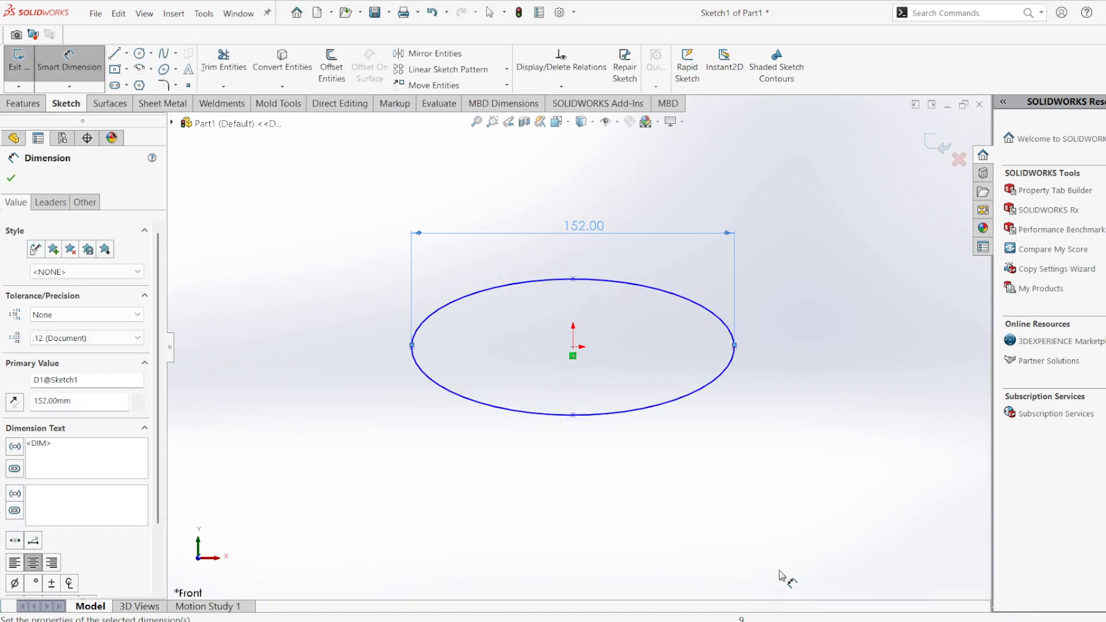
- Check the ellipse.jpg reference drawing and dimension the ellipse's full height between its upper and lower points as 75 mm
click(700, 621)
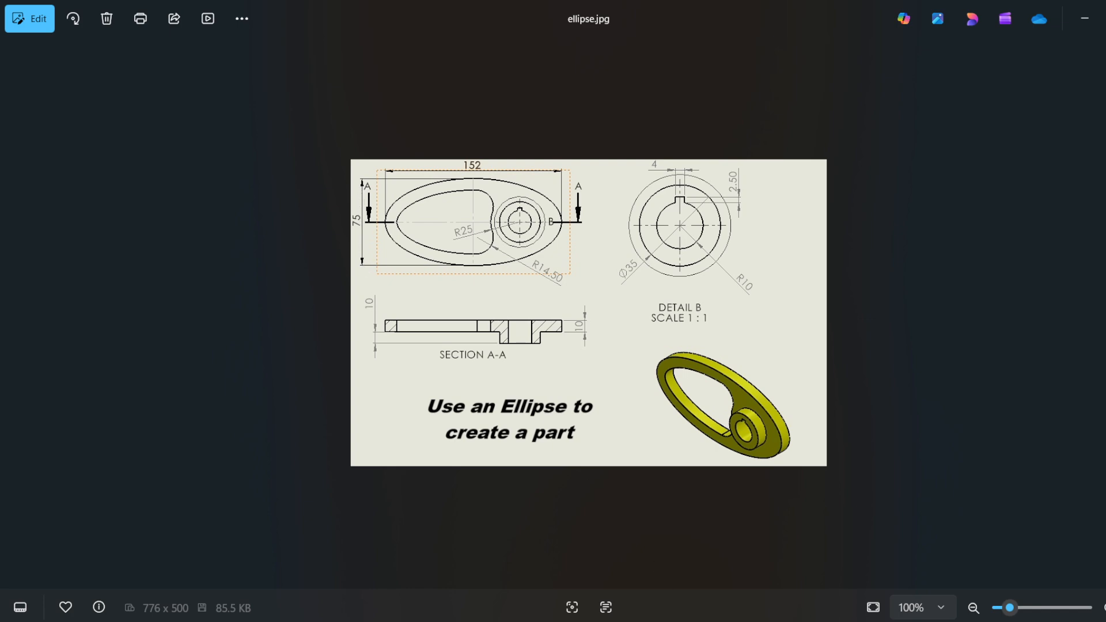
click(700, 621)
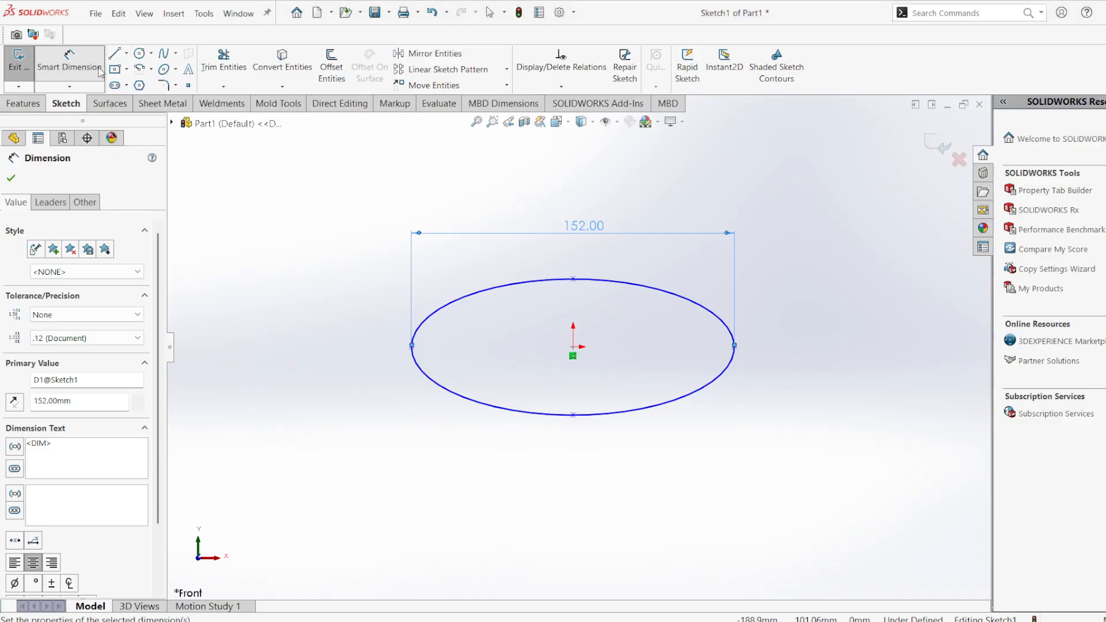
click(69, 63)
click(573, 279)
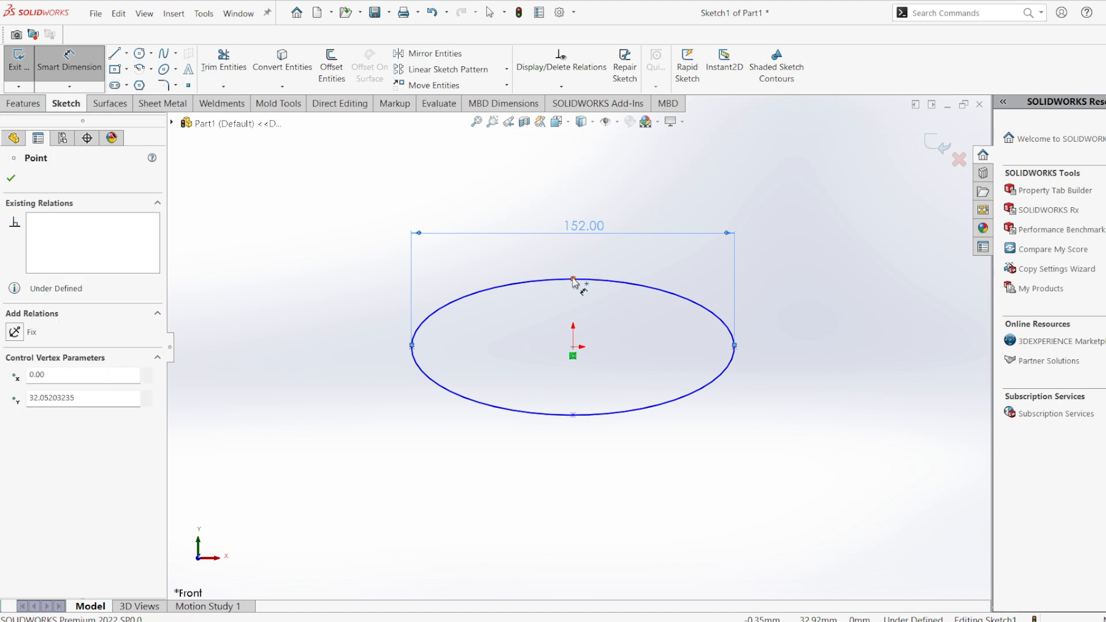
click(574, 416)
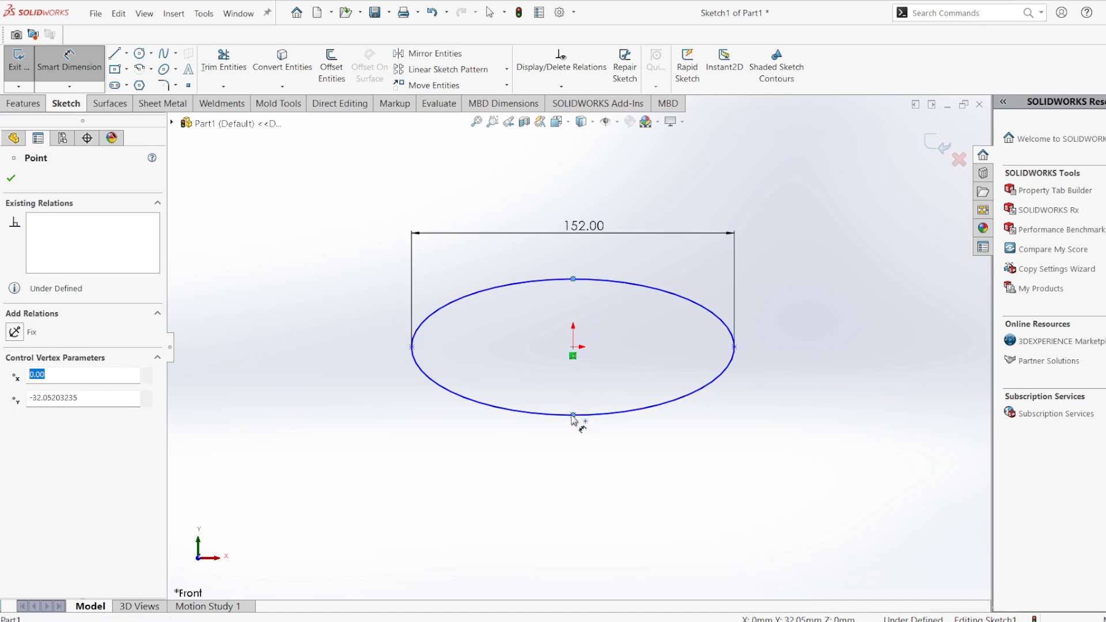
click(321, 346)
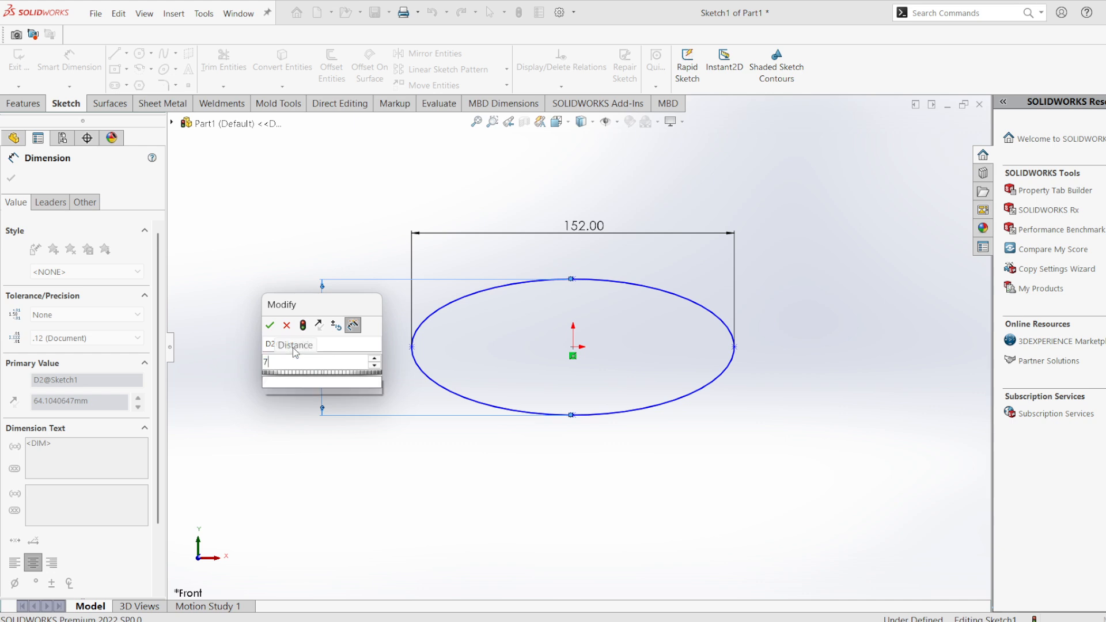
key(Return)
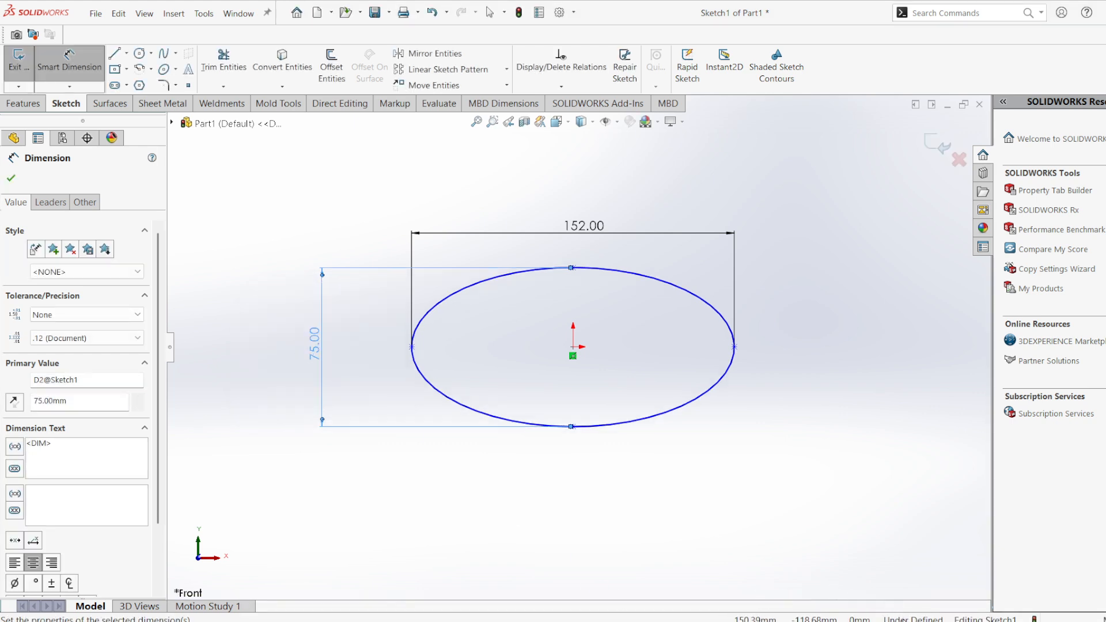
click(412, 347)
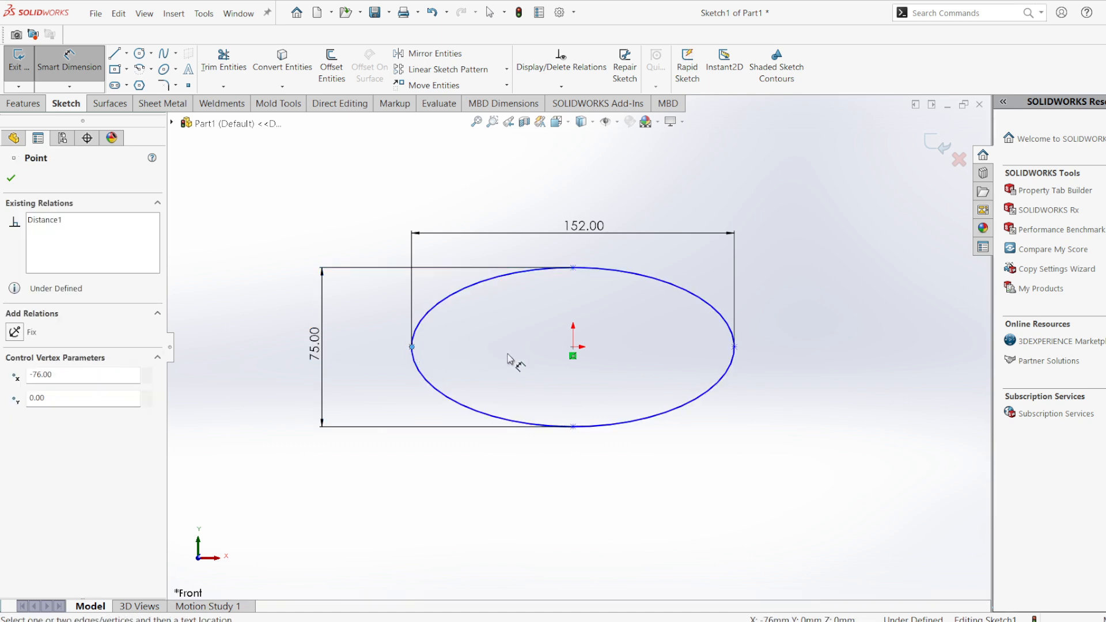
click(574, 350)
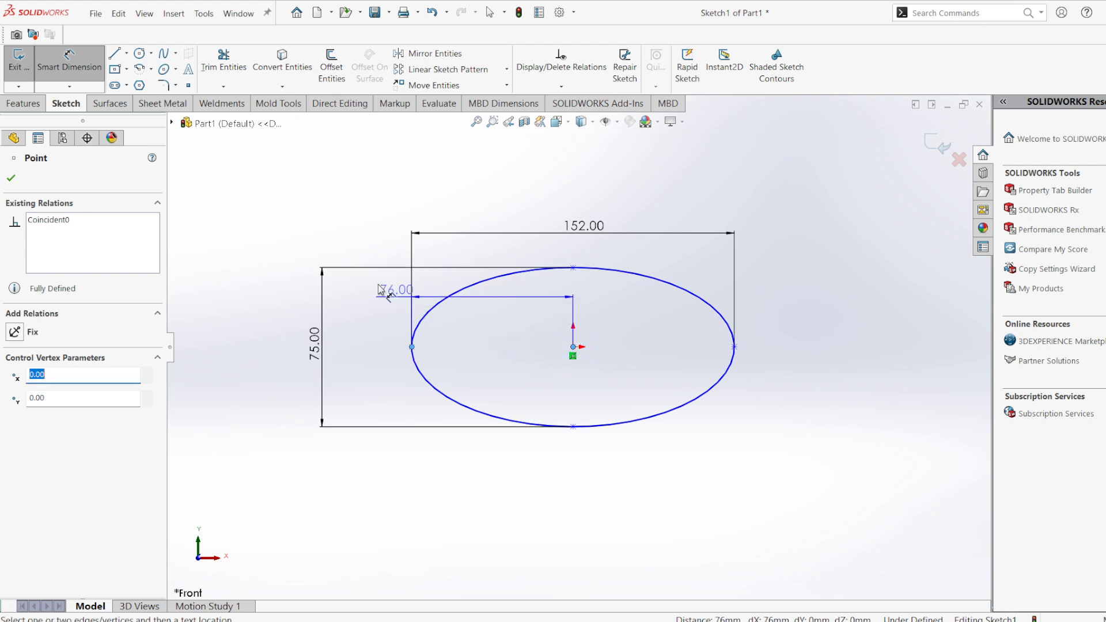
key(Escape)
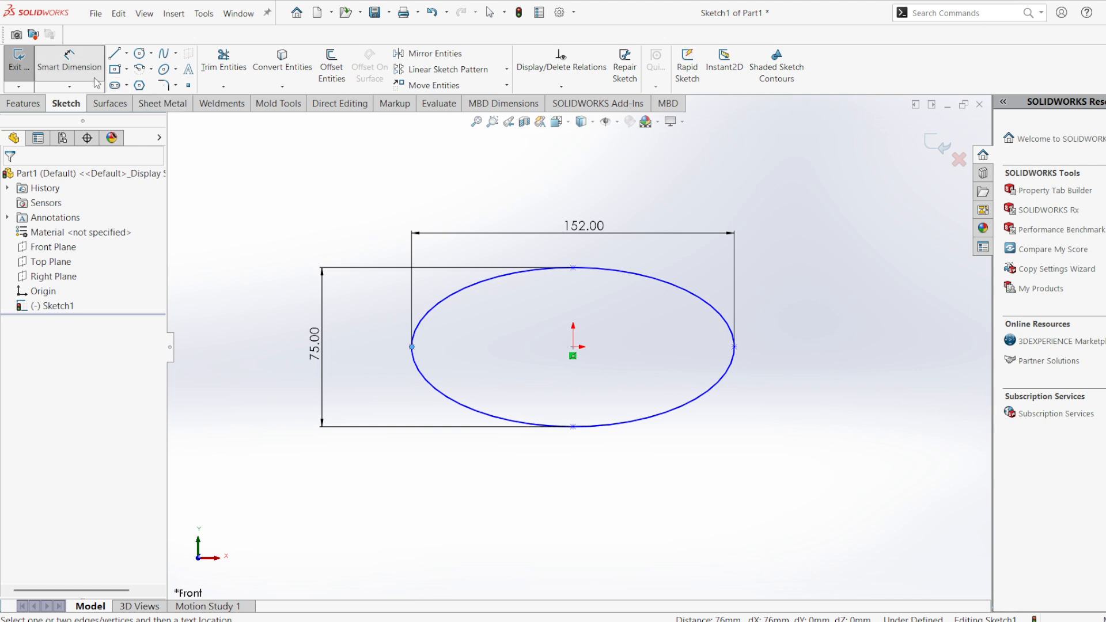
key(Escape)
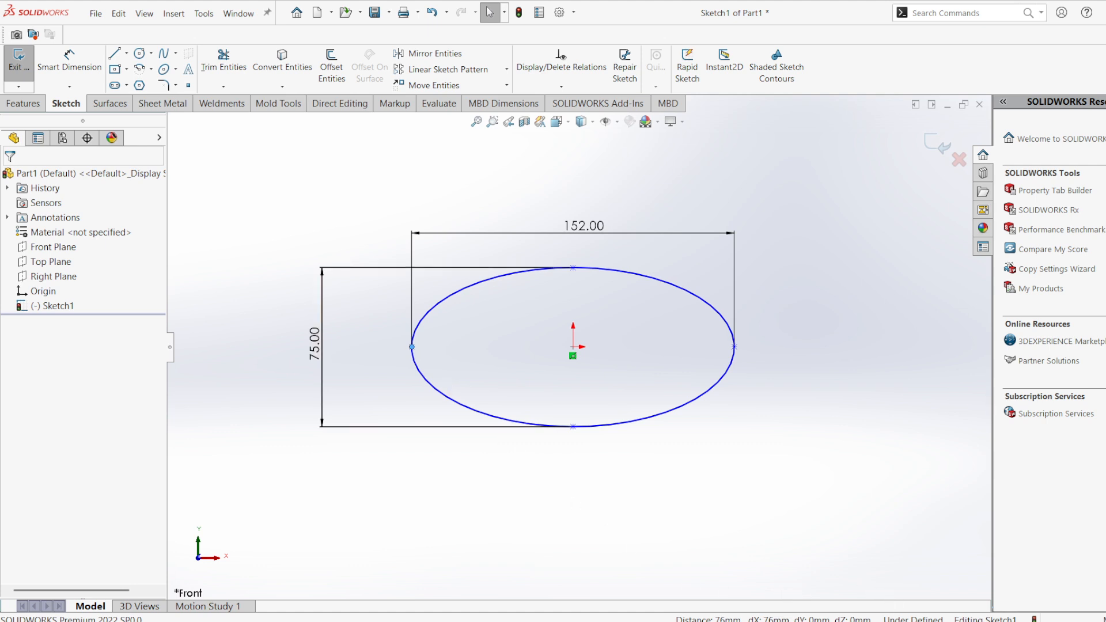
- Add a Horizontal relation between the ellipse's left end point and the origin
click(413, 347)
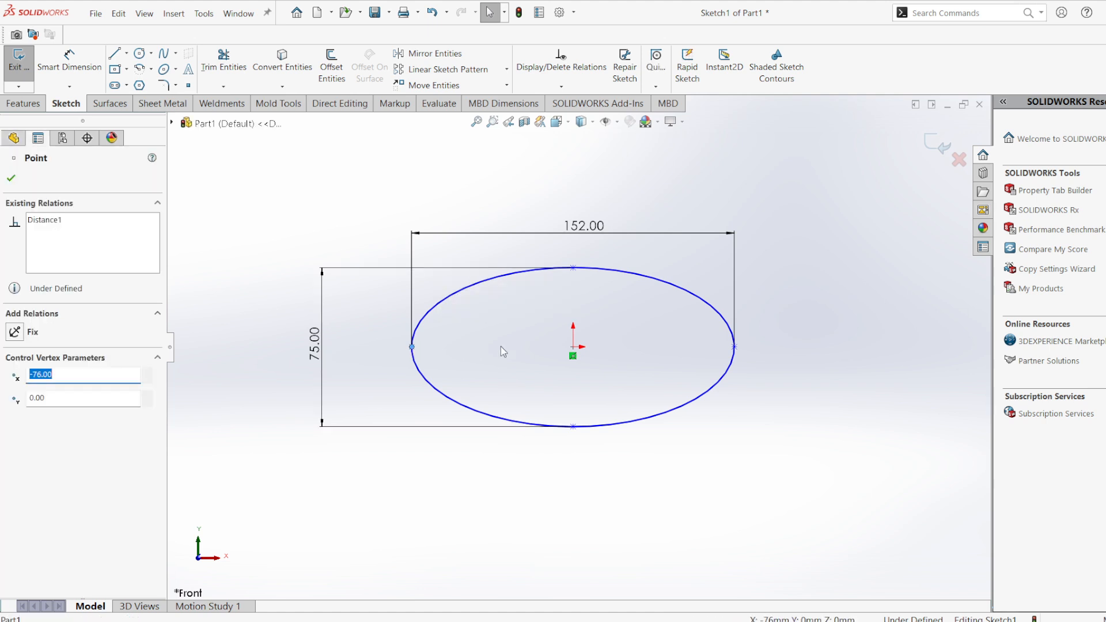
ctrl+click(574, 348)
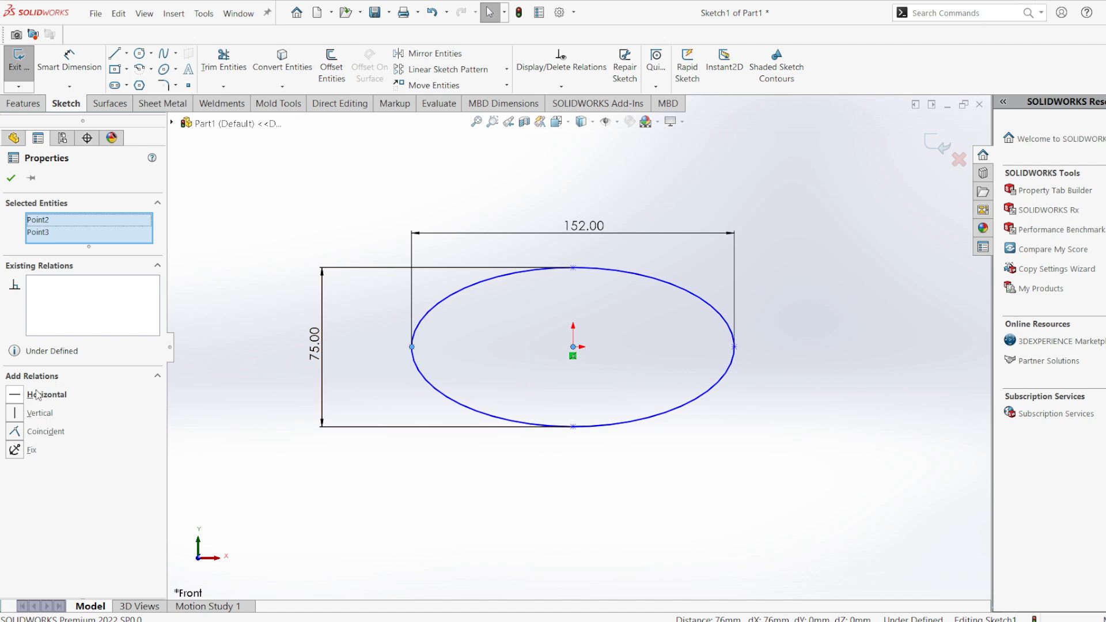
click(15, 395)
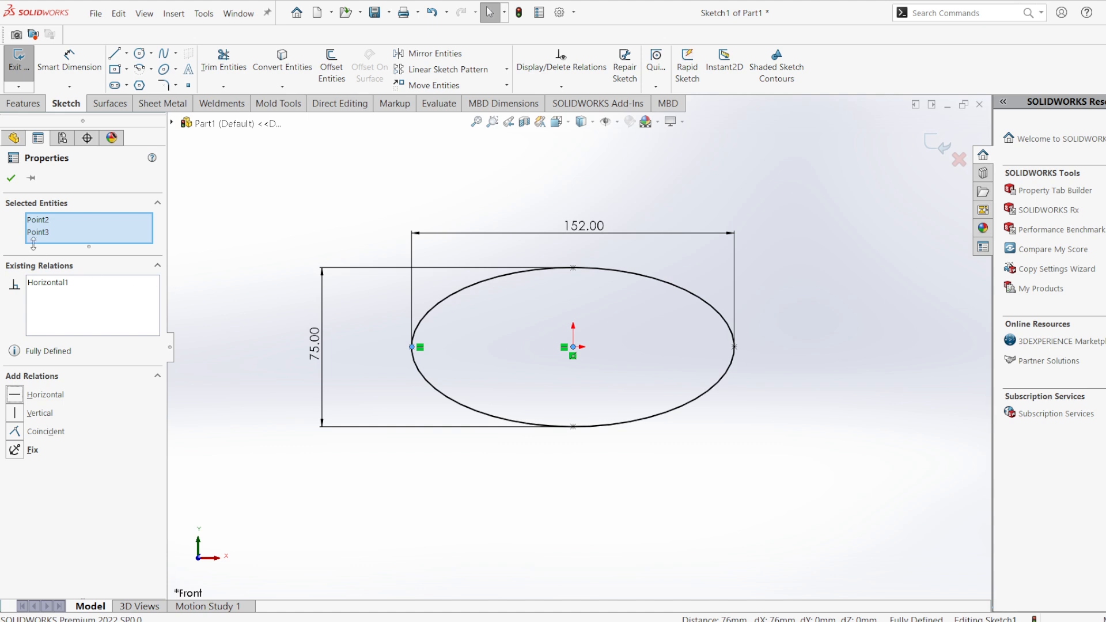
click(10, 178)
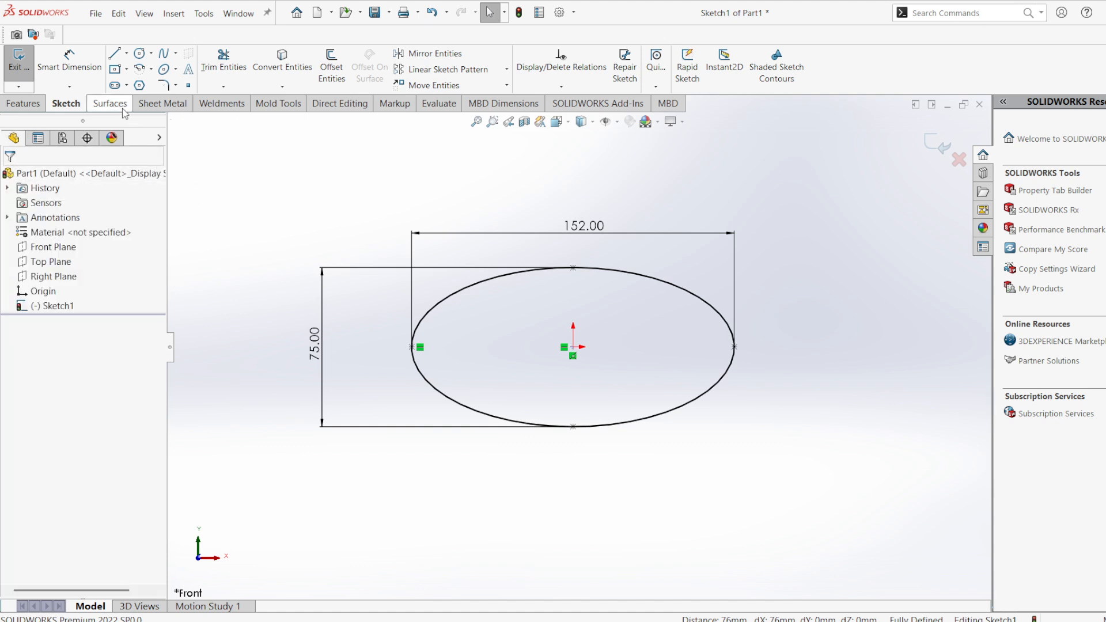
- Check the reference drawing and offset the ellipse 10 mm inward with a dimension added
mouse_move(775, 621)
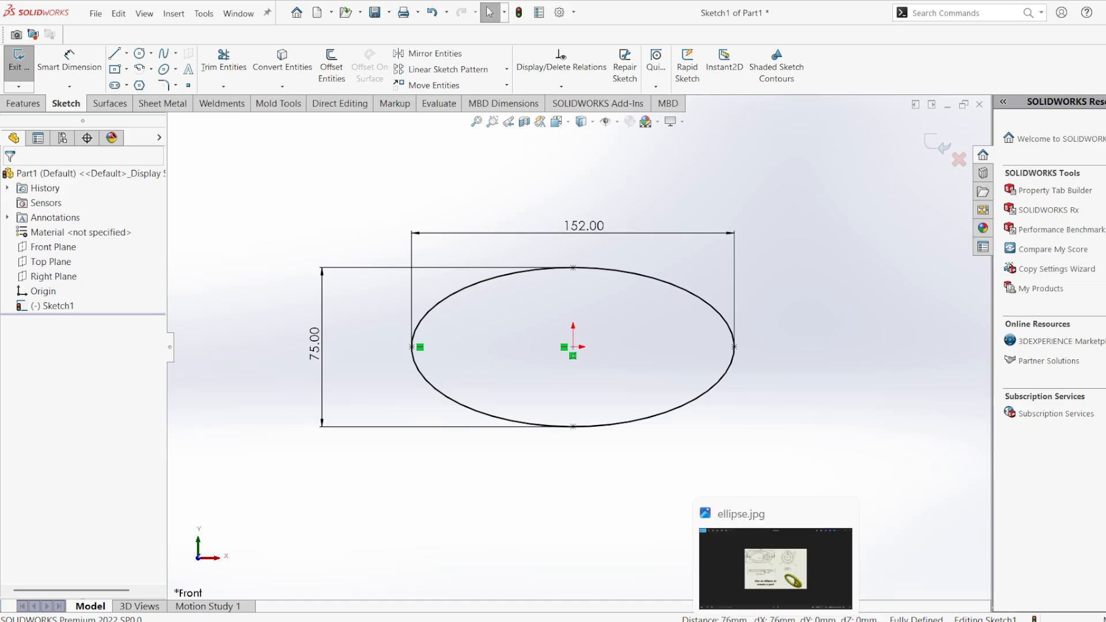
click(776, 569)
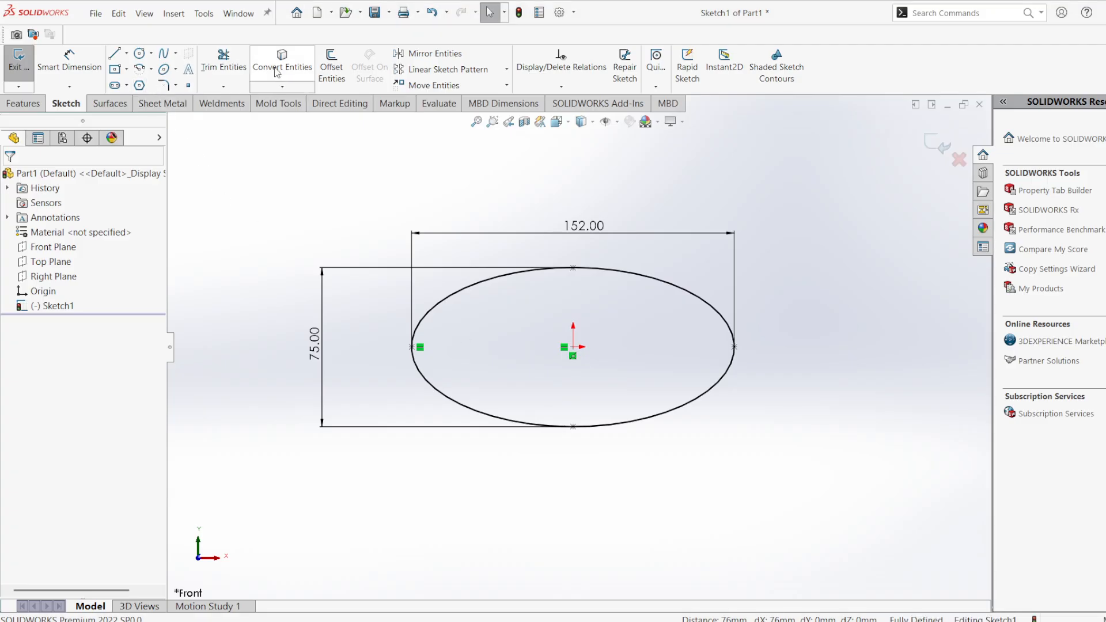
click(333, 68)
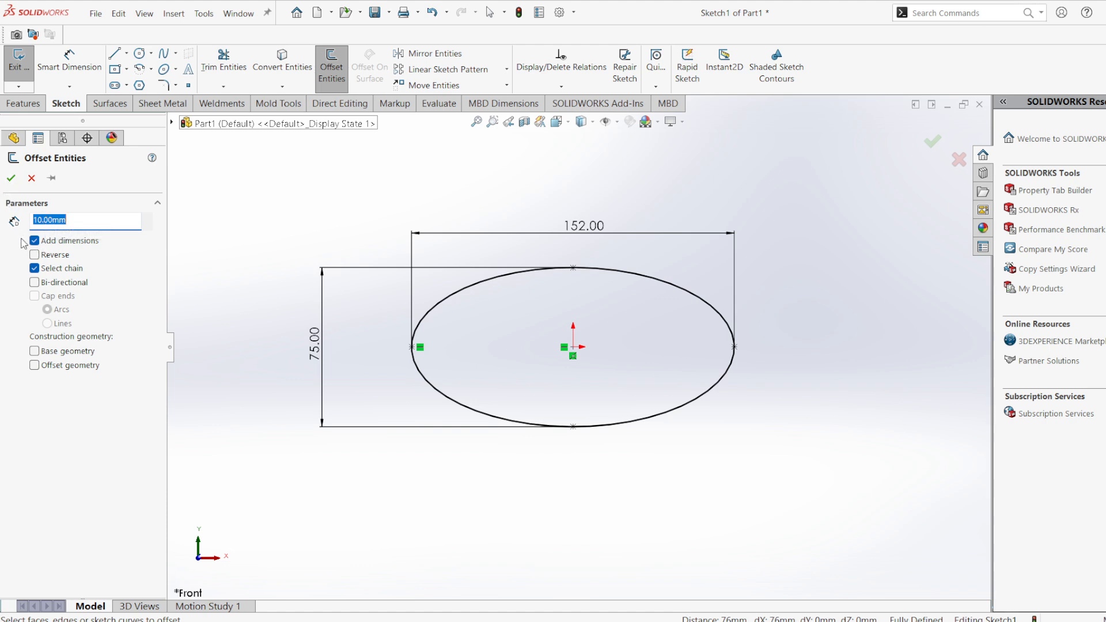
click(472, 289)
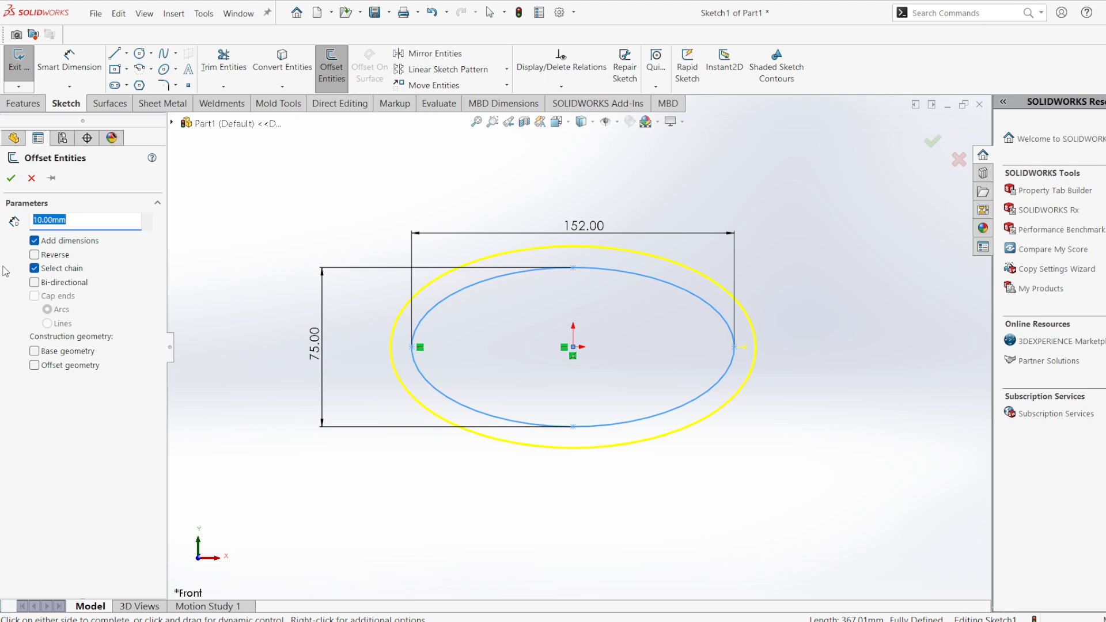
click(34, 255)
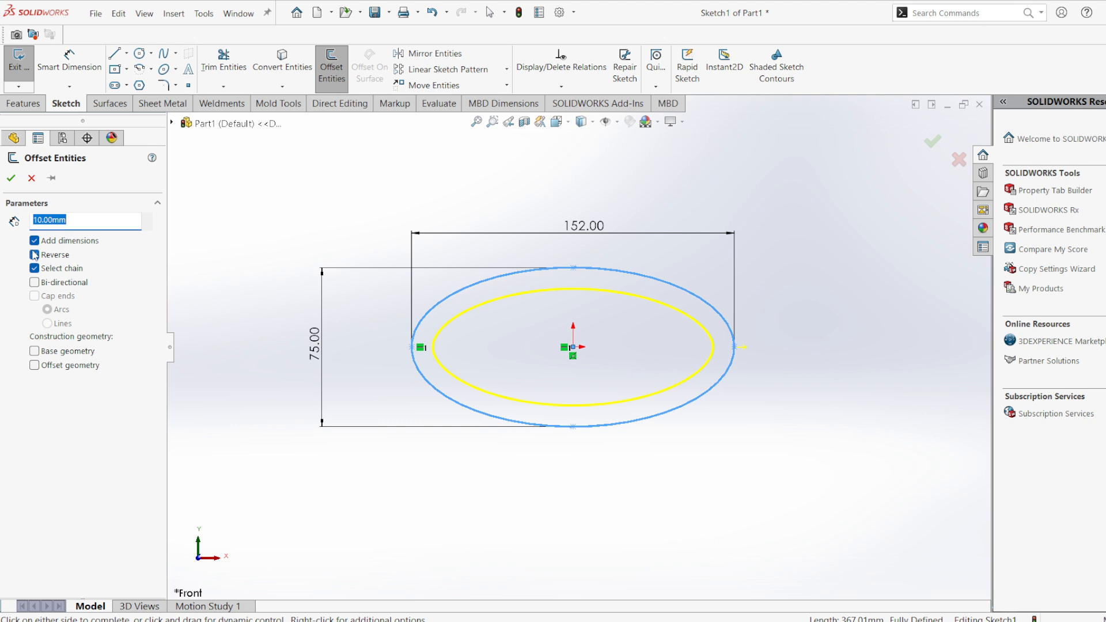
click(10, 178)
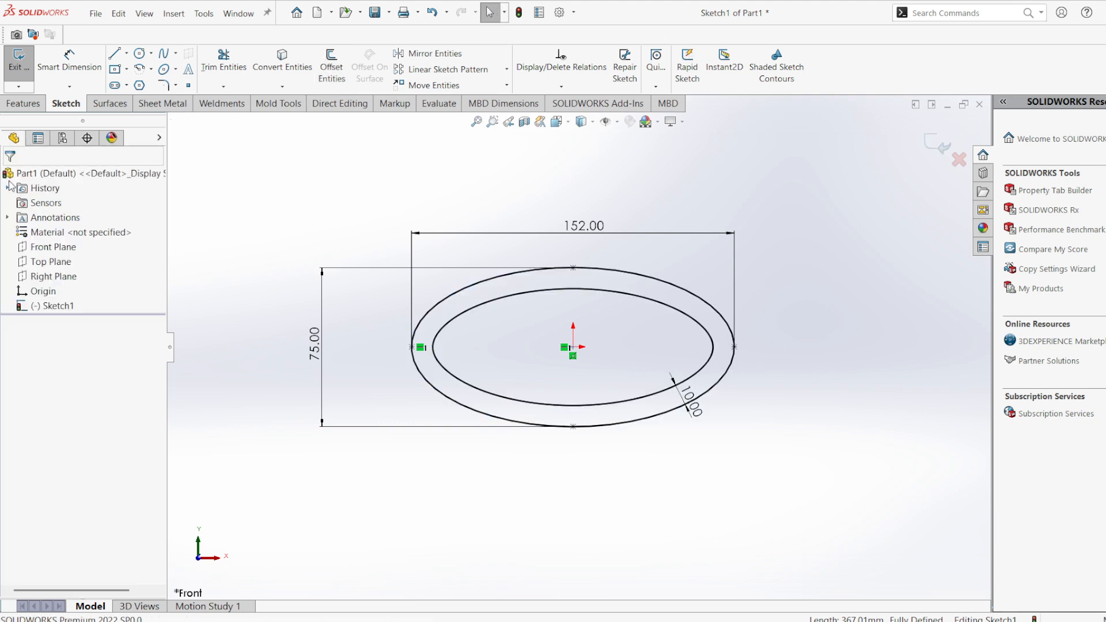
- Consult the reference drawing and draw a horizontal centerline across the outer ellipse from its left end point to its right end point
click(800, 621)
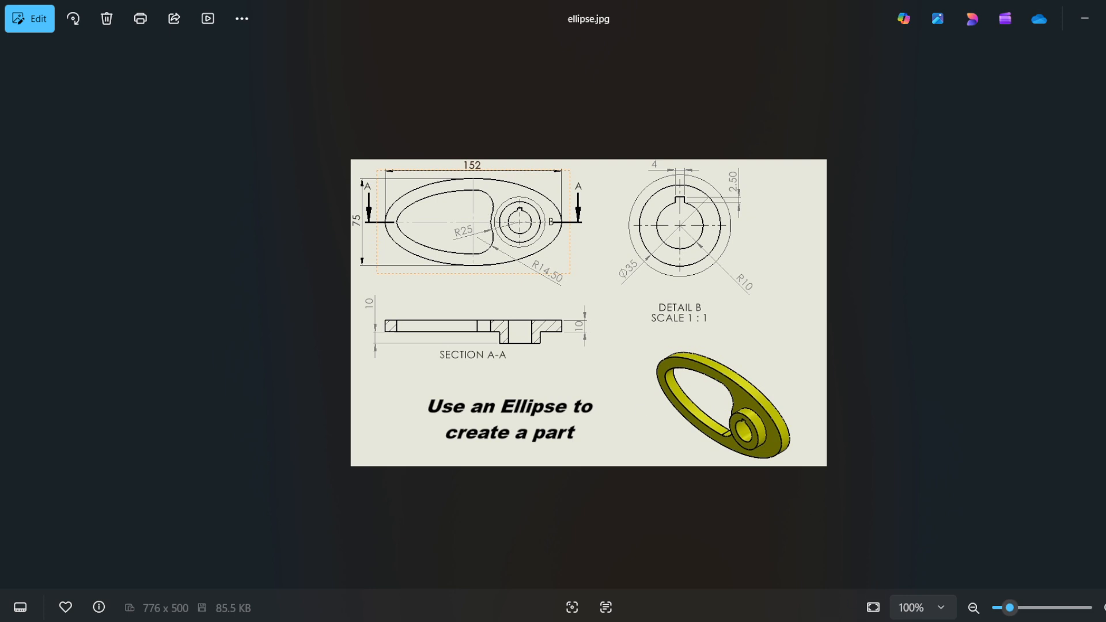
mouse_move(809, 621)
click(824, 576)
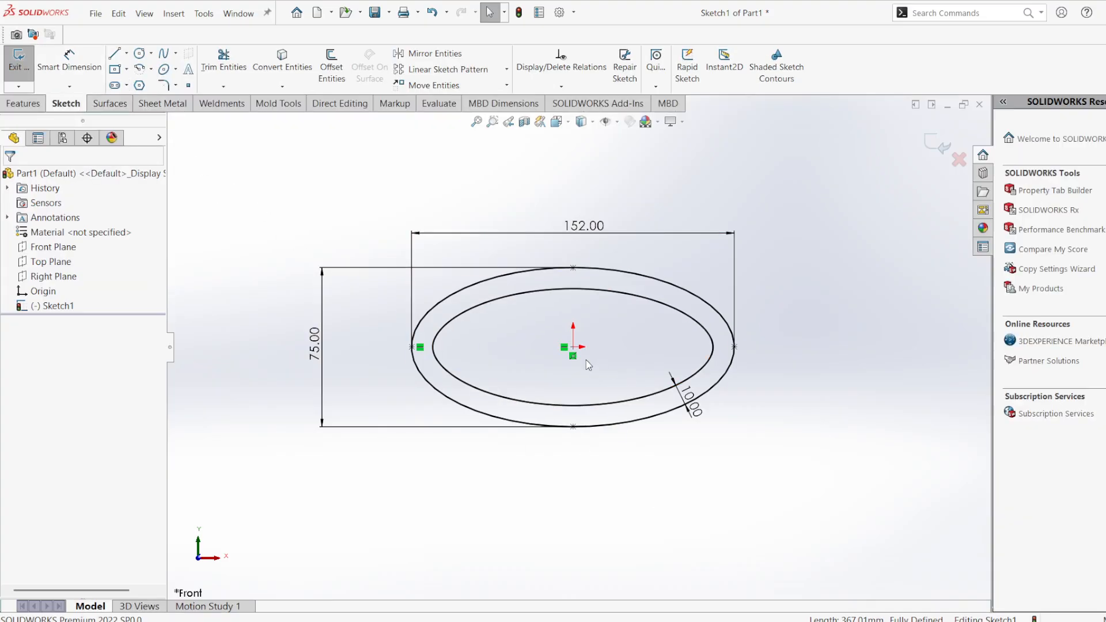
click(126, 53)
click(131, 86)
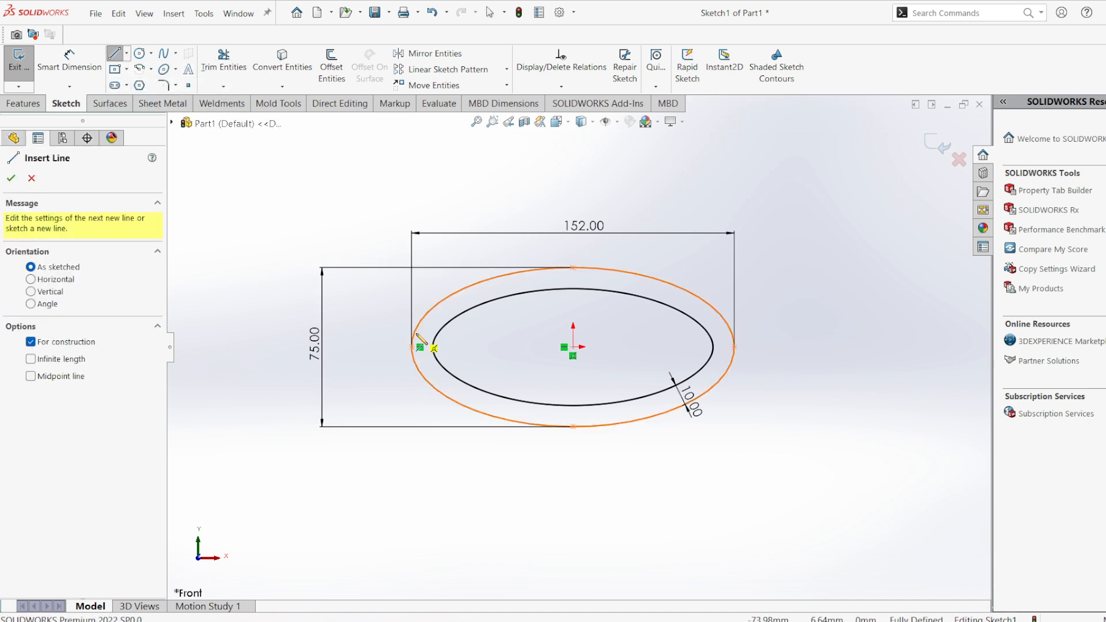
click(735, 348)
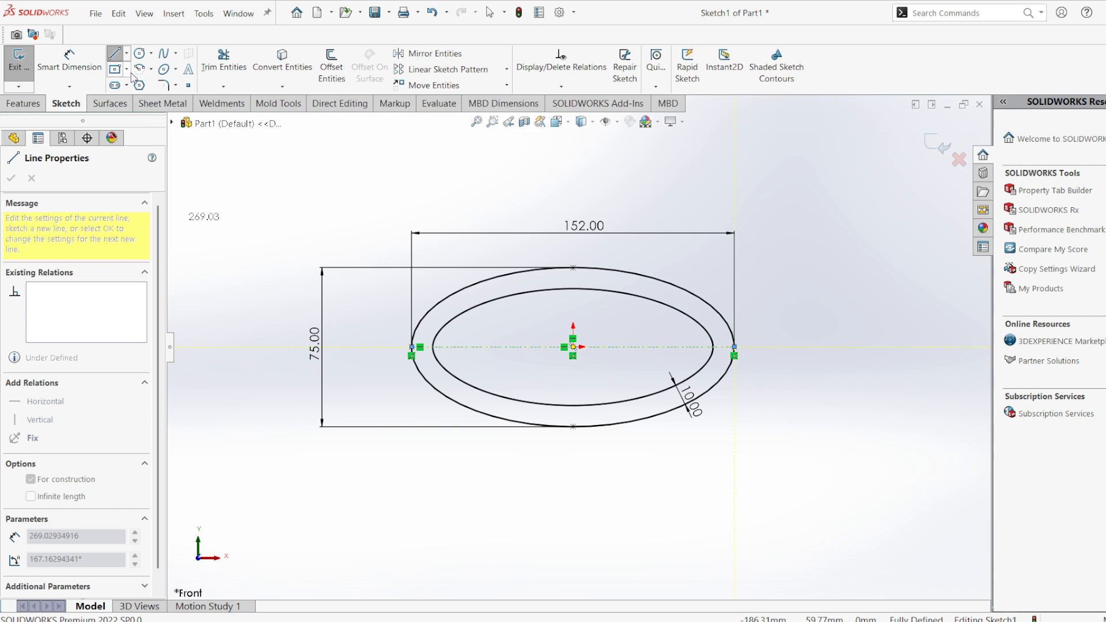
key(Escape)
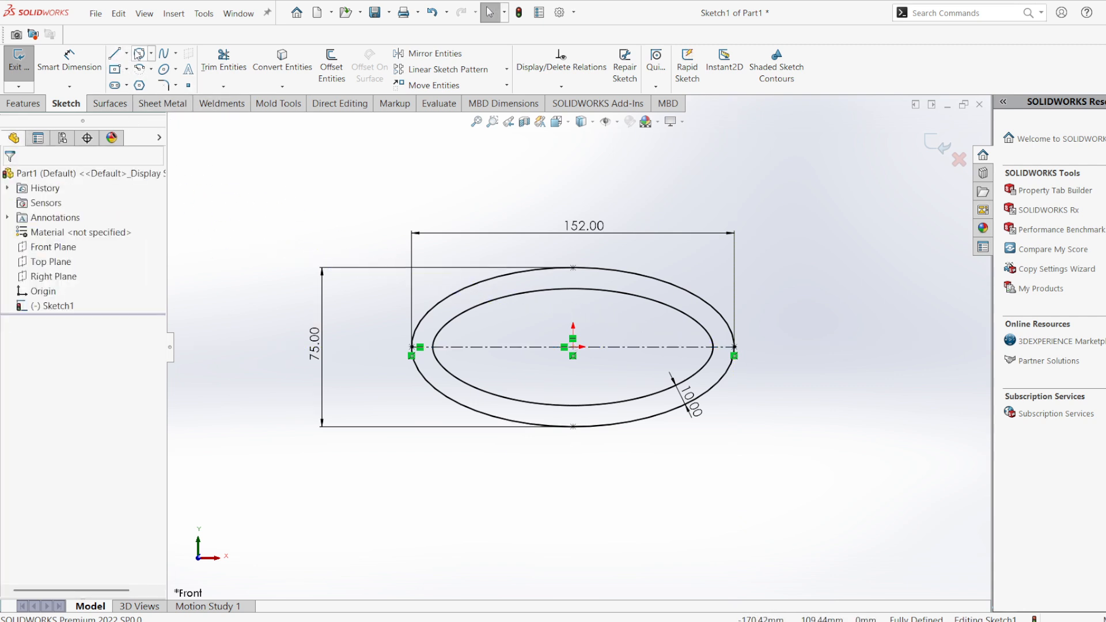
- Sketch a circle of about 15.7 mm radius centred on the centerline, about 32 mm right of the origin
click(138, 54)
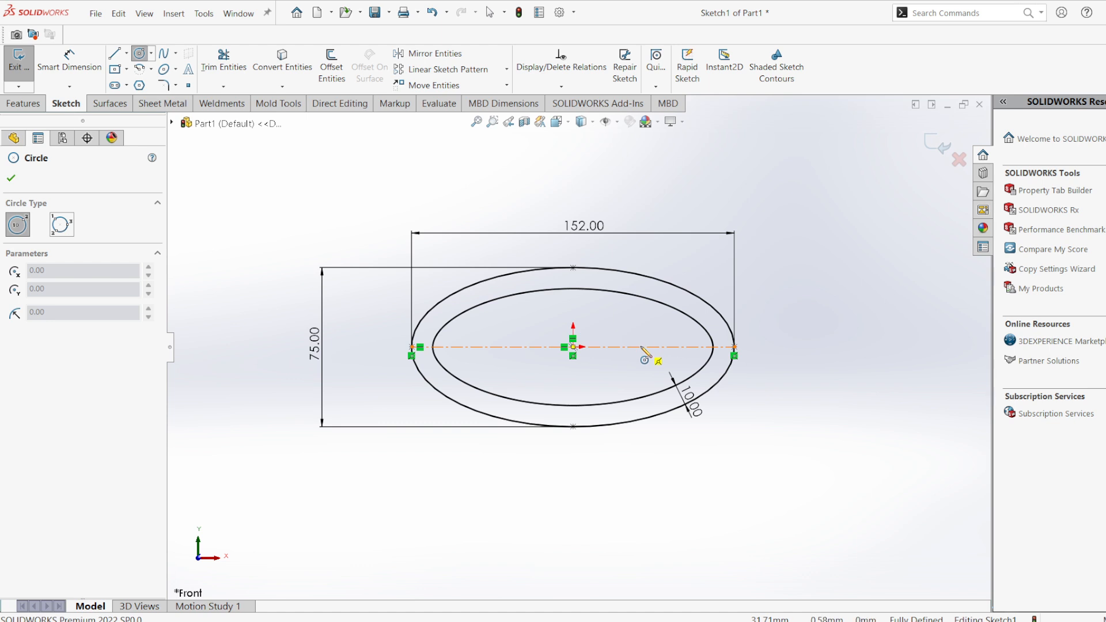
click(640, 347)
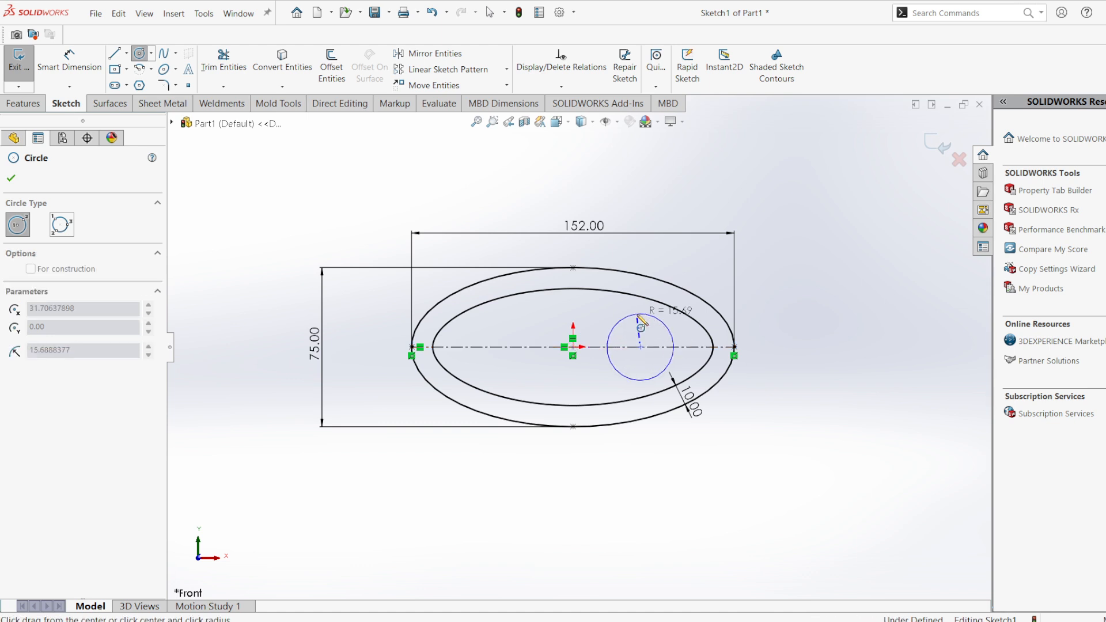
click(617, 323)
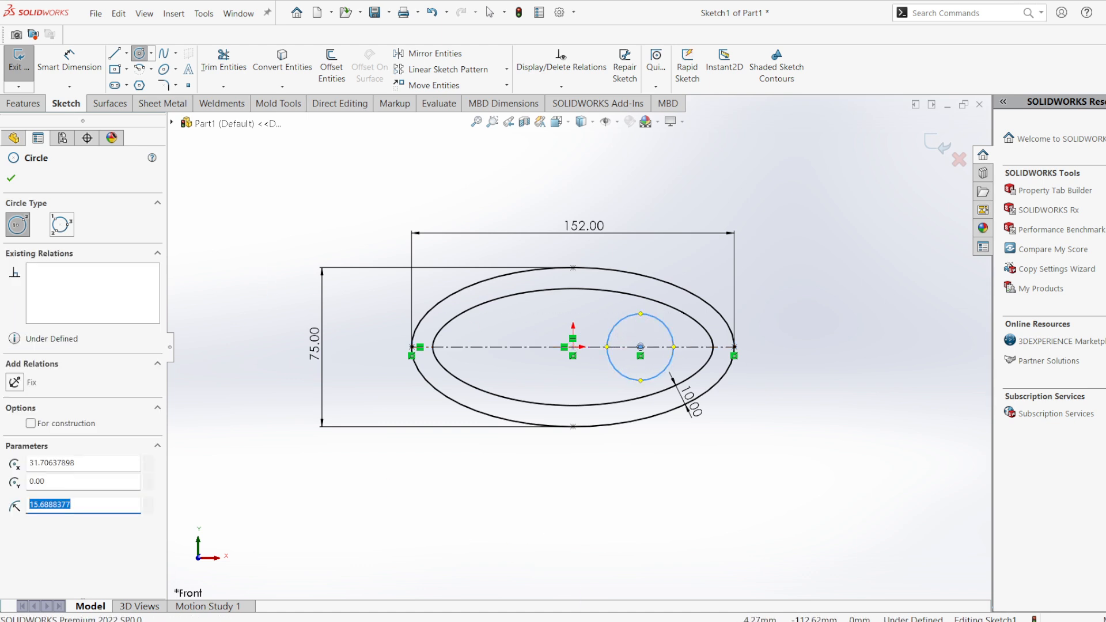
- Check the reference drawing and dimension the circle's diameter at 50 mm
click(777, 620)
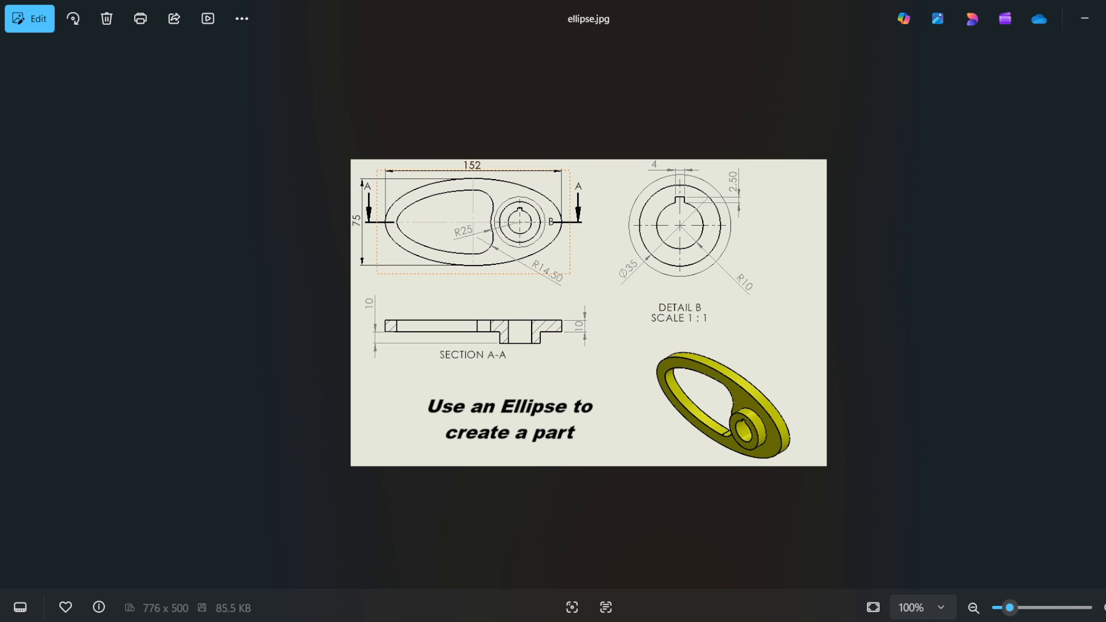
click(810, 621)
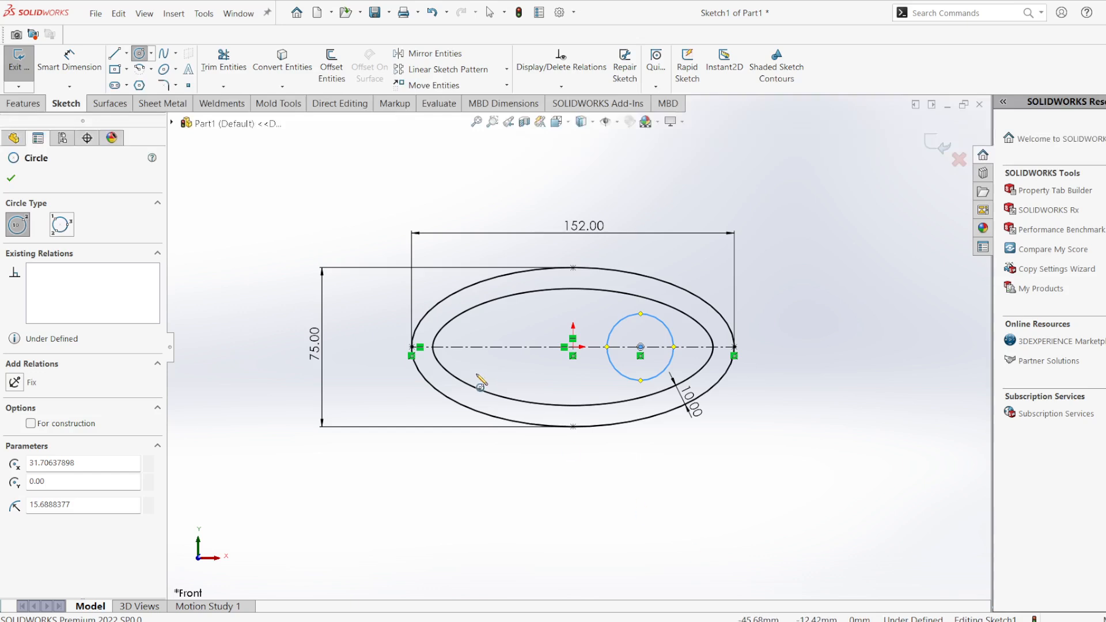
click(74, 73)
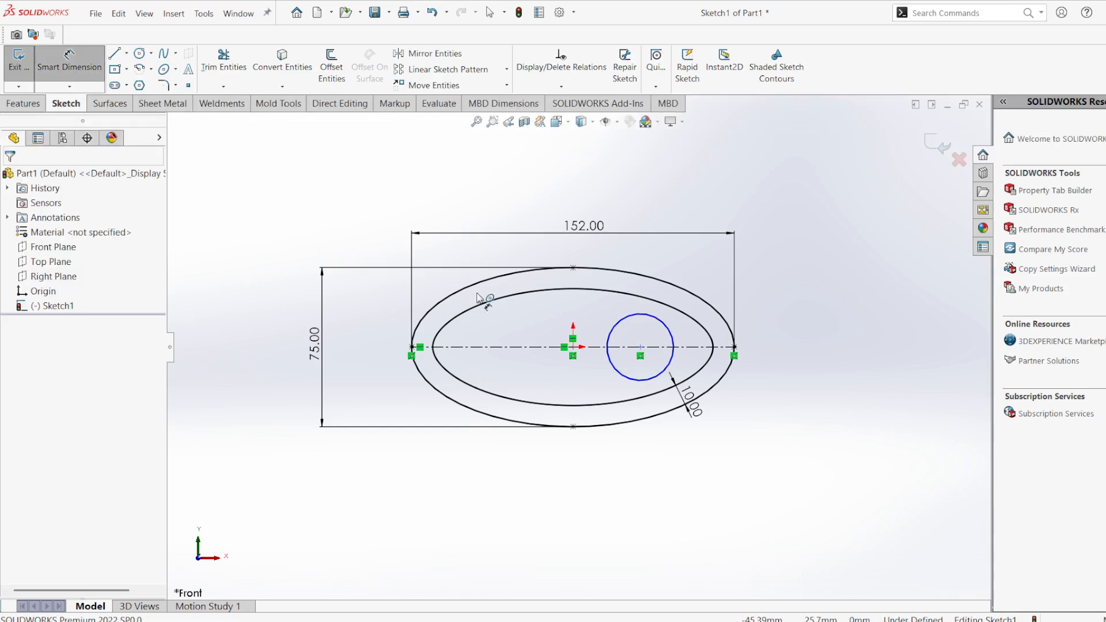
click(654, 321)
click(714, 288)
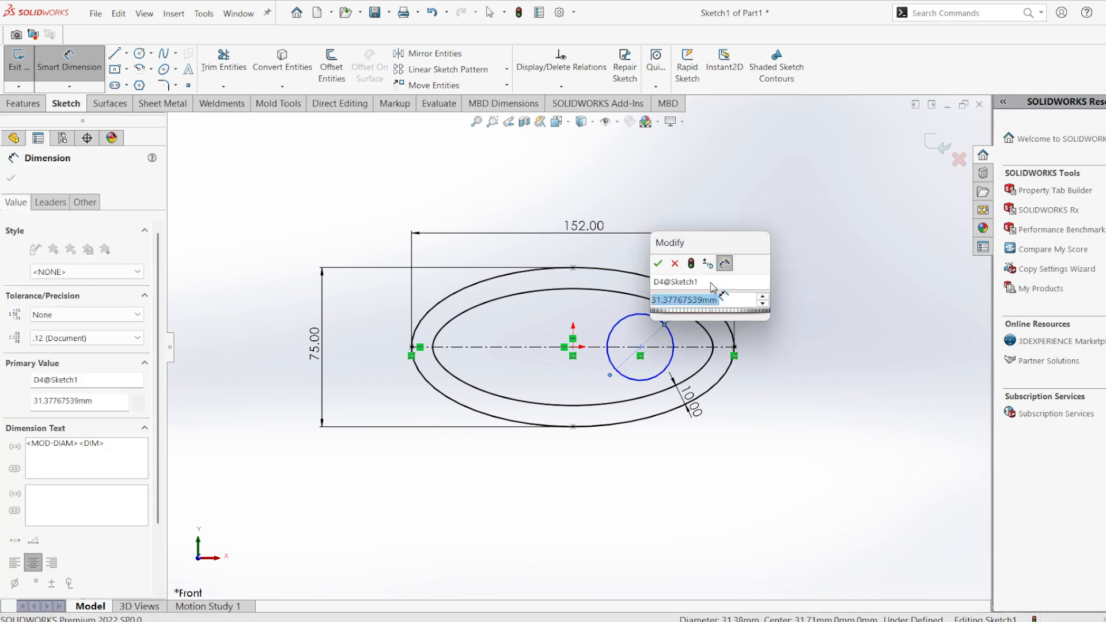
text(50)
key(Return)
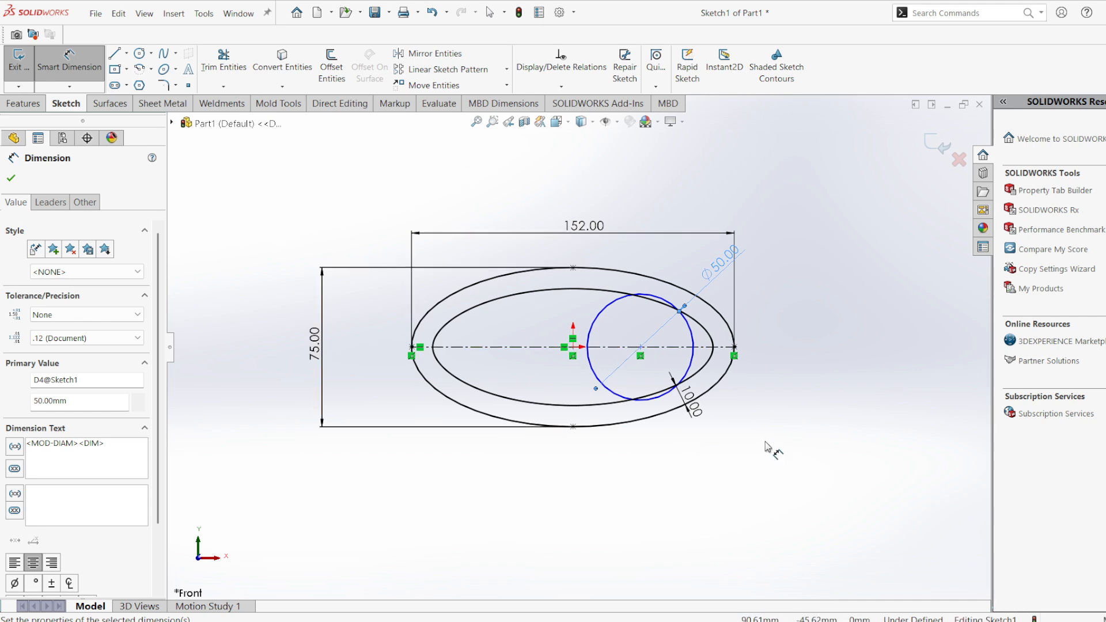
- Dimension the horizontal distance from the origin to the circle's centre at 40 mm
click(641, 349)
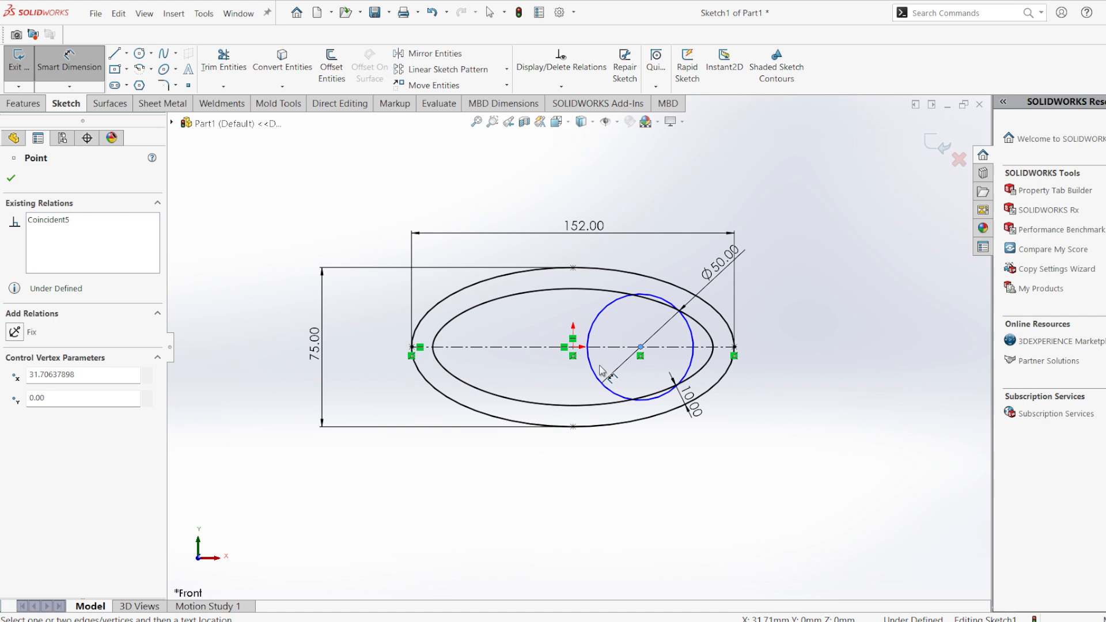
click(572, 348)
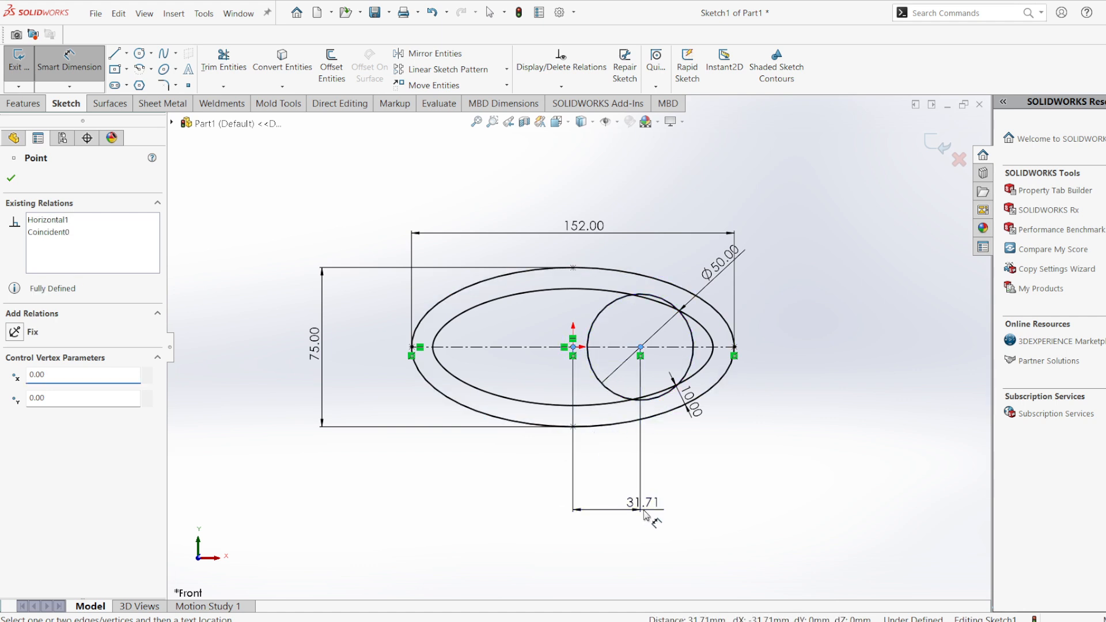
click(644, 513)
text(40)
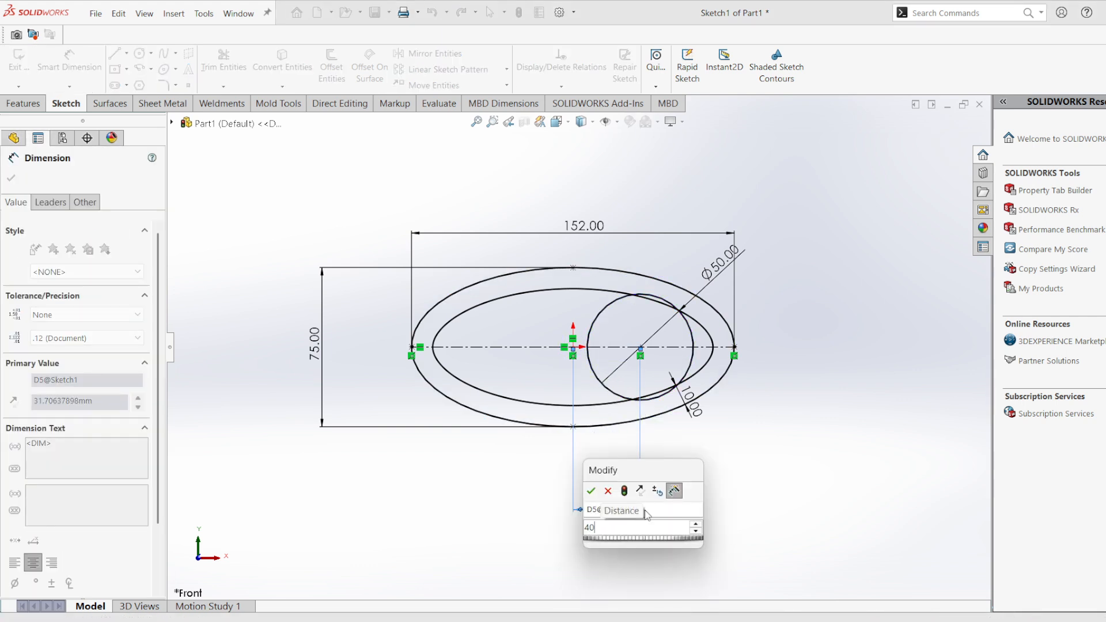
key(Return)
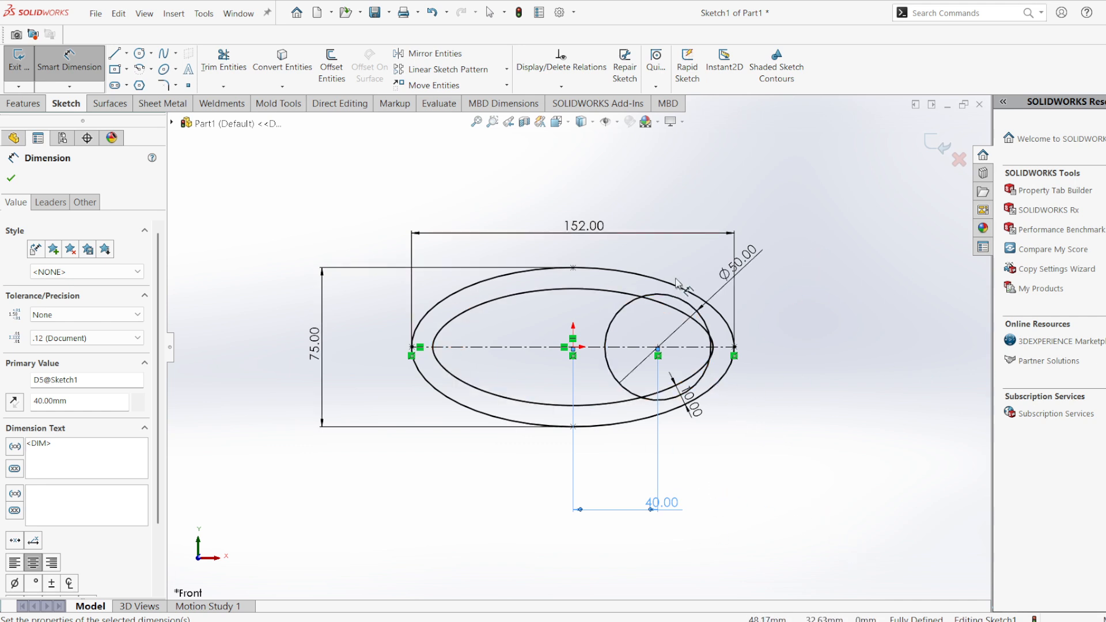
click(223, 63)
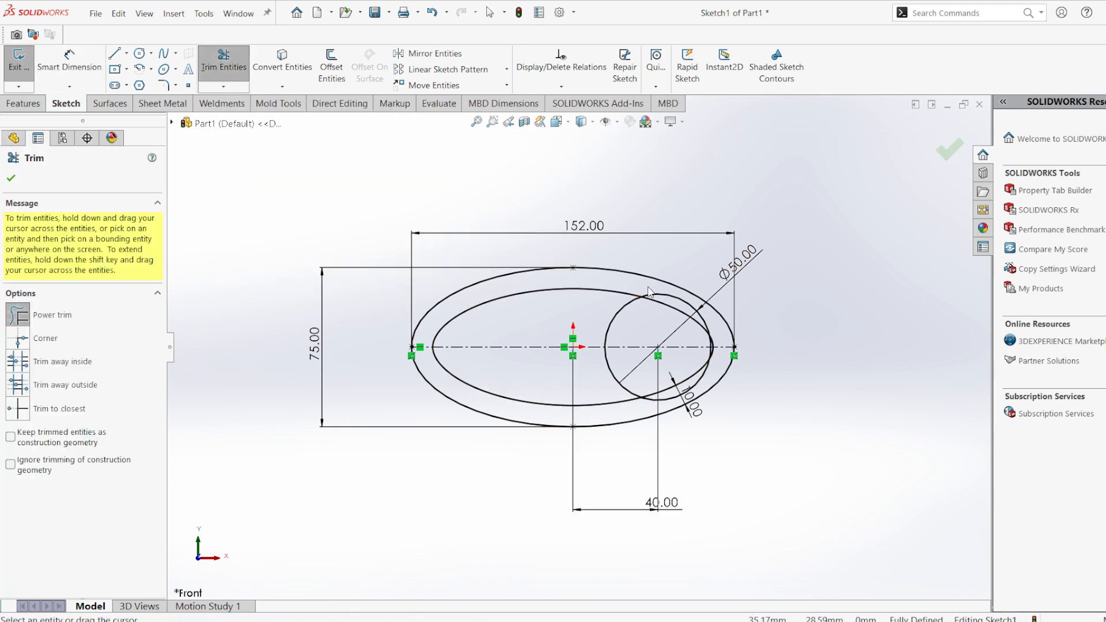
drag(648, 287, 672, 307)
key(Escape)
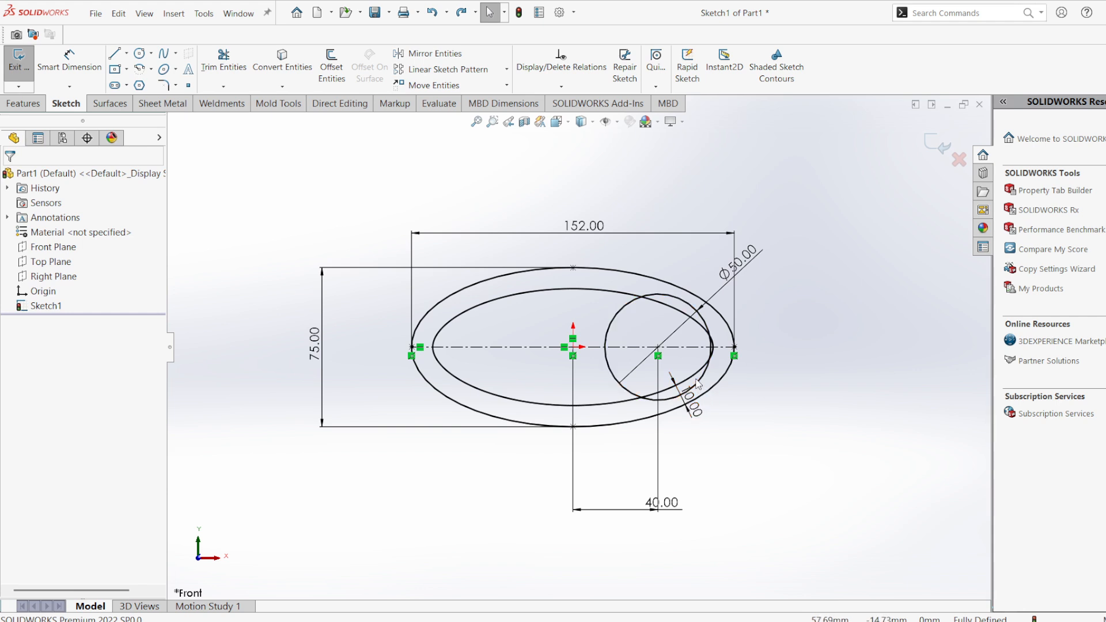
- Try to trim the upper and lower arcs of the circle that extend beyond the inner ellipse
click(213, 68)
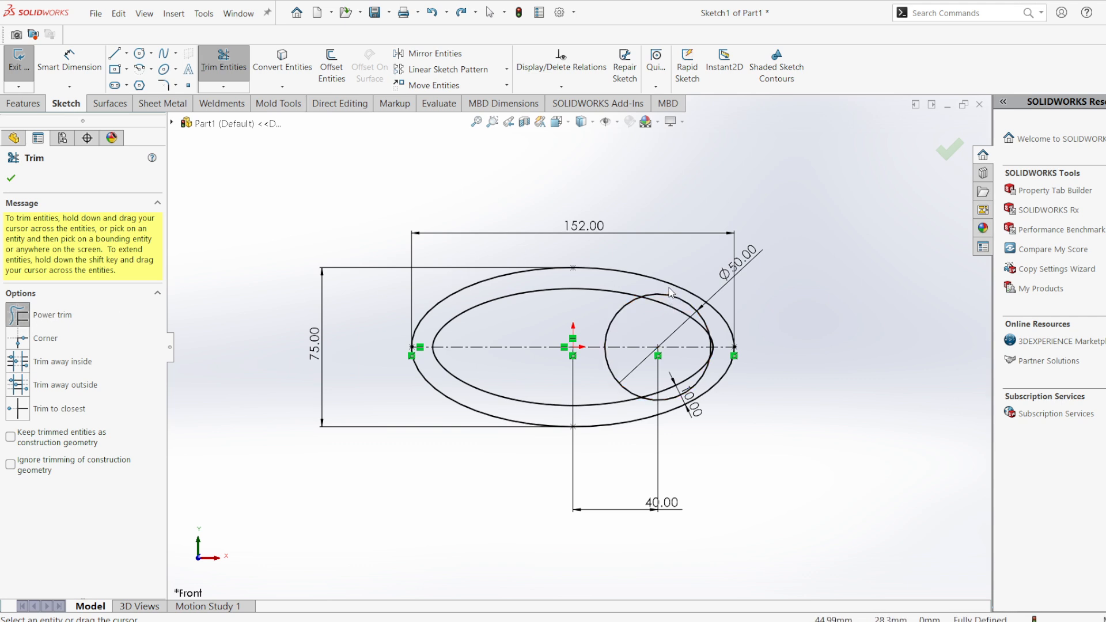
drag(669, 289, 674, 304)
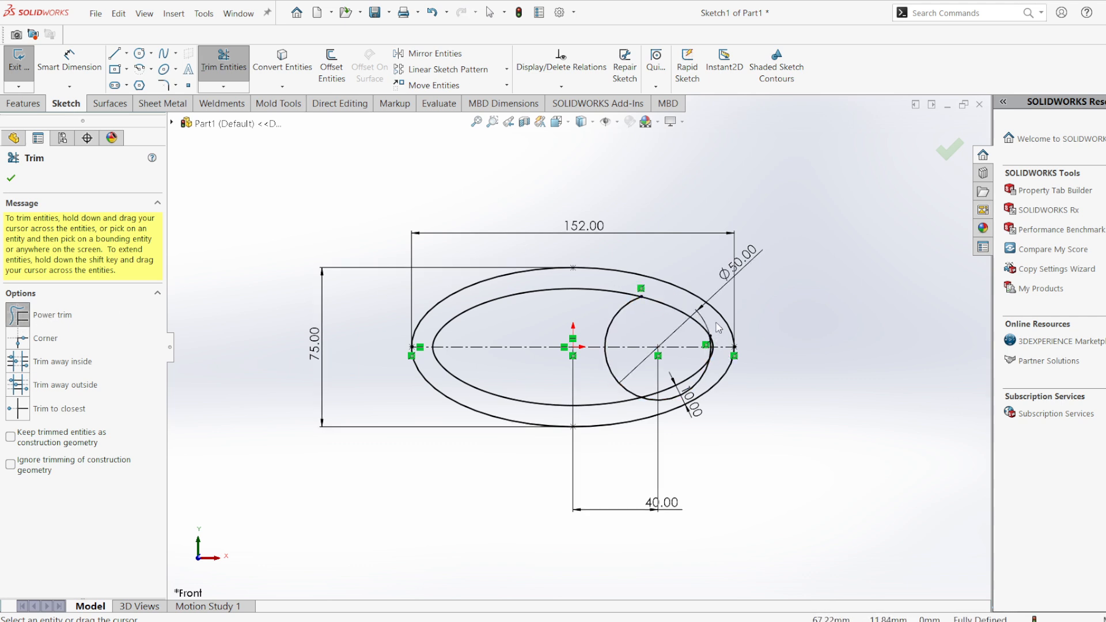
drag(697, 392, 716, 374)
scroll(718, 378, down, 6)
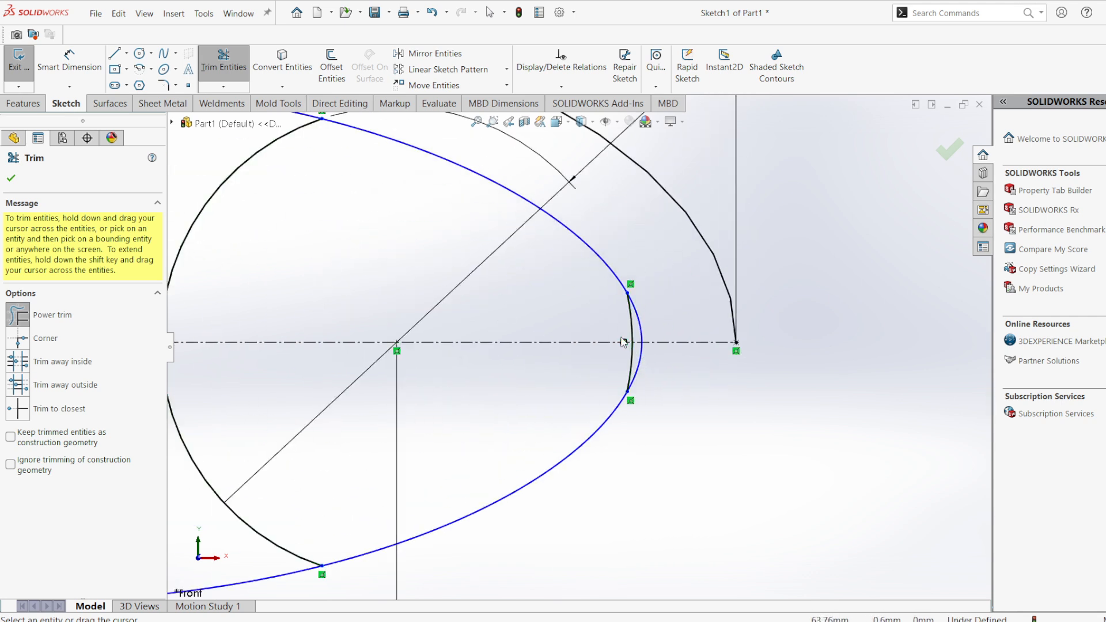
scroll(635, 378, up, 4)
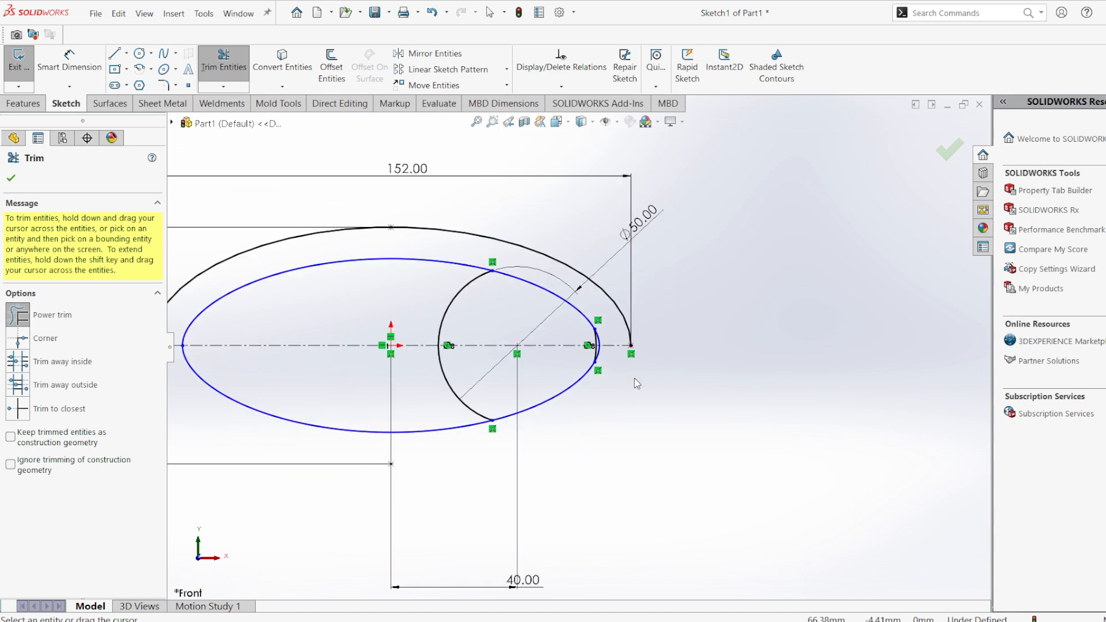
scroll(635, 396, up, 1)
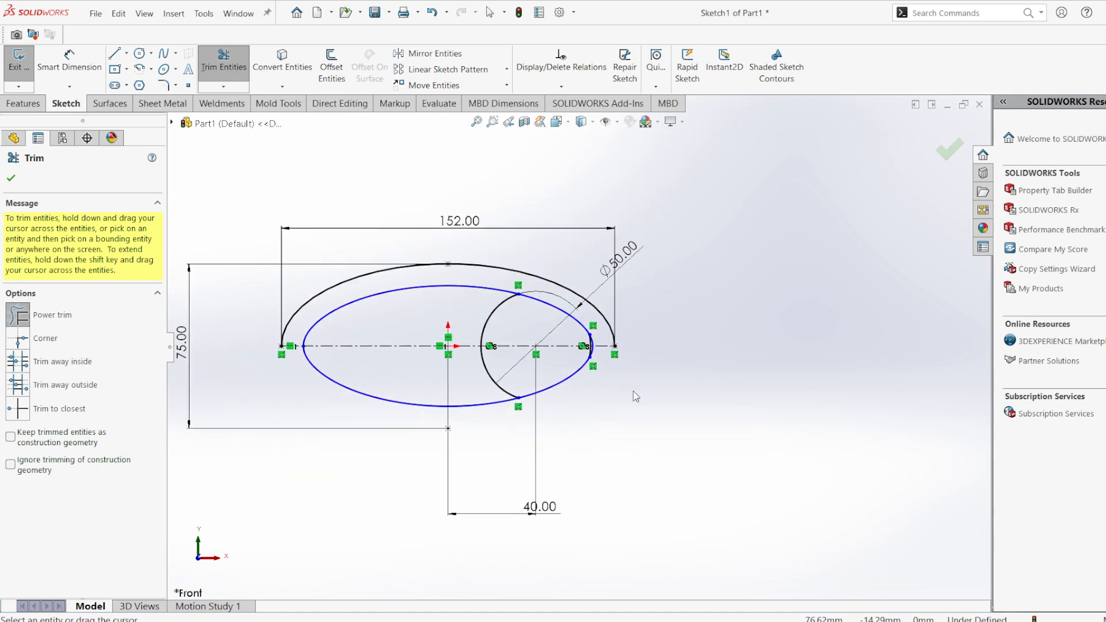
- Leave the Trim command and undo the circle trims together with the last change to the circle's position dimension
key(Escape)
key(ctrl+z)
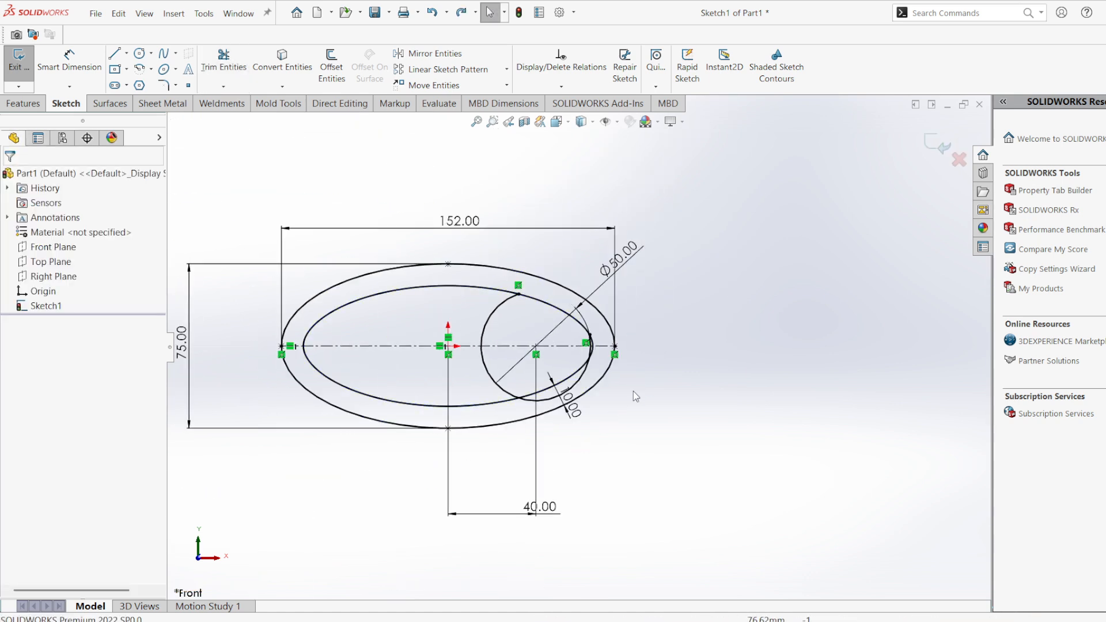
key(ctrl+z)
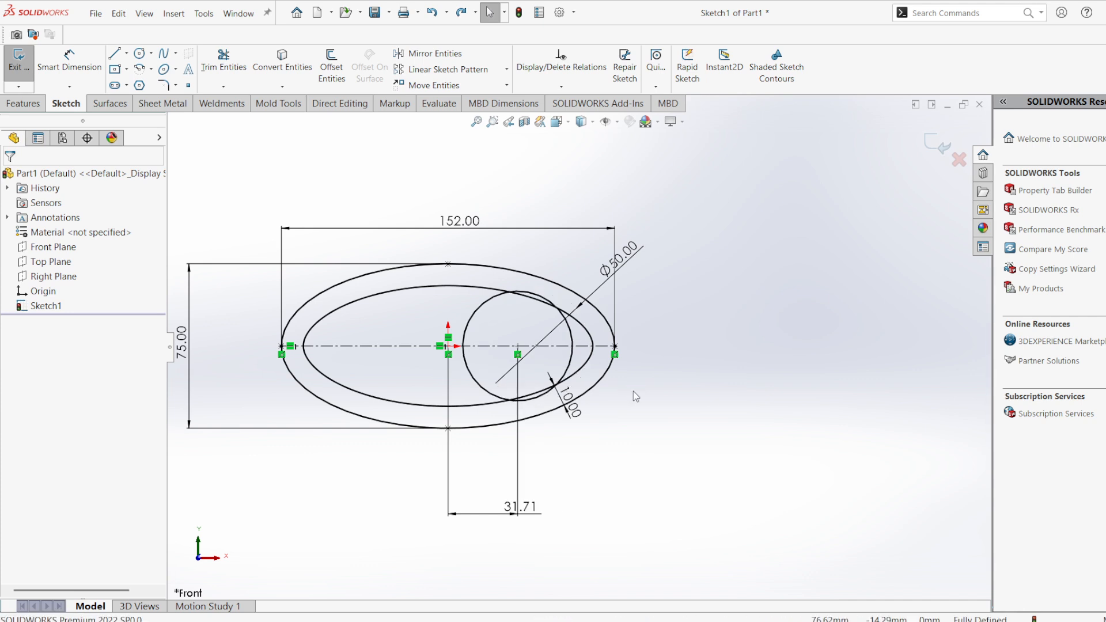
- Set the horizontal distance between the origin and the circle's centre to 40 mm again
double_click(505, 512)
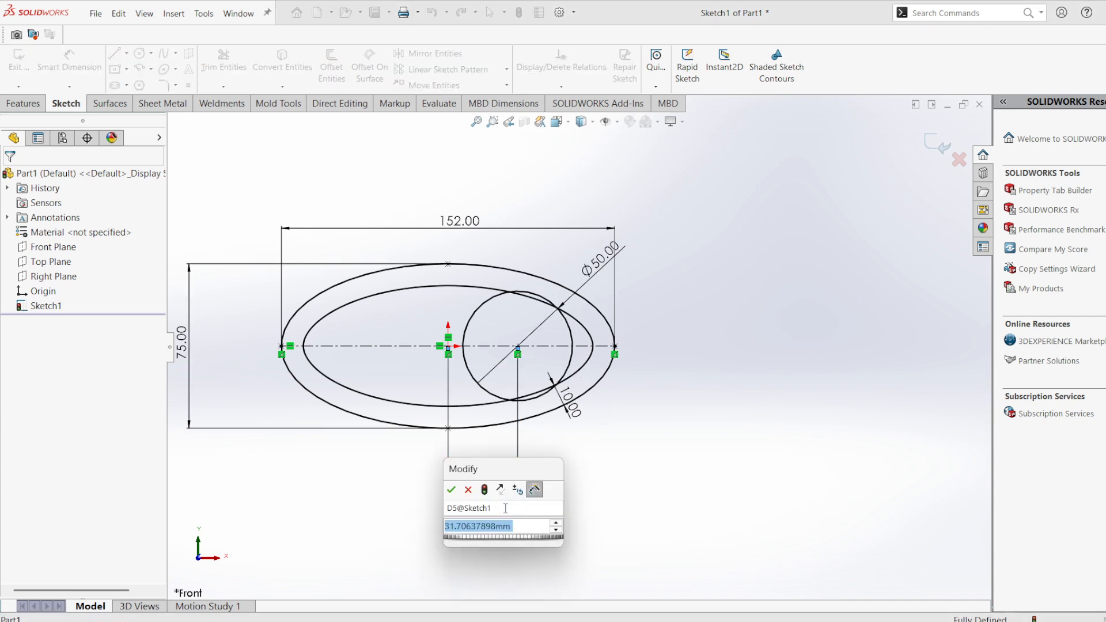
text(40)
key(Return)
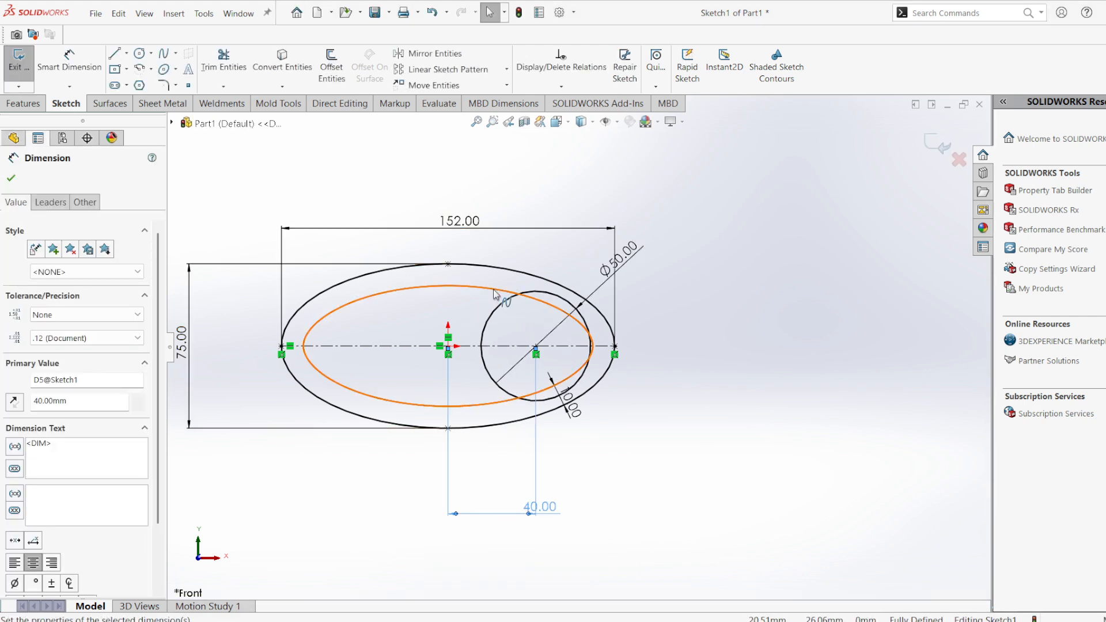
- Trim away the upper and lower arcs of the circle that lie outside the inner ellipse
click(223, 60)
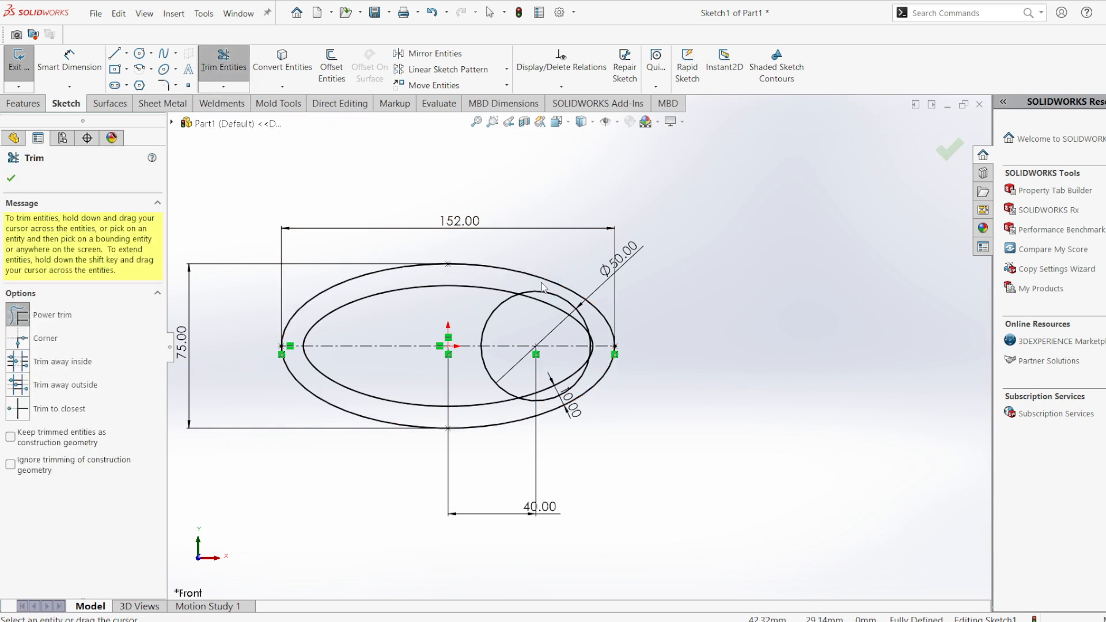
drag(541, 282, 547, 301)
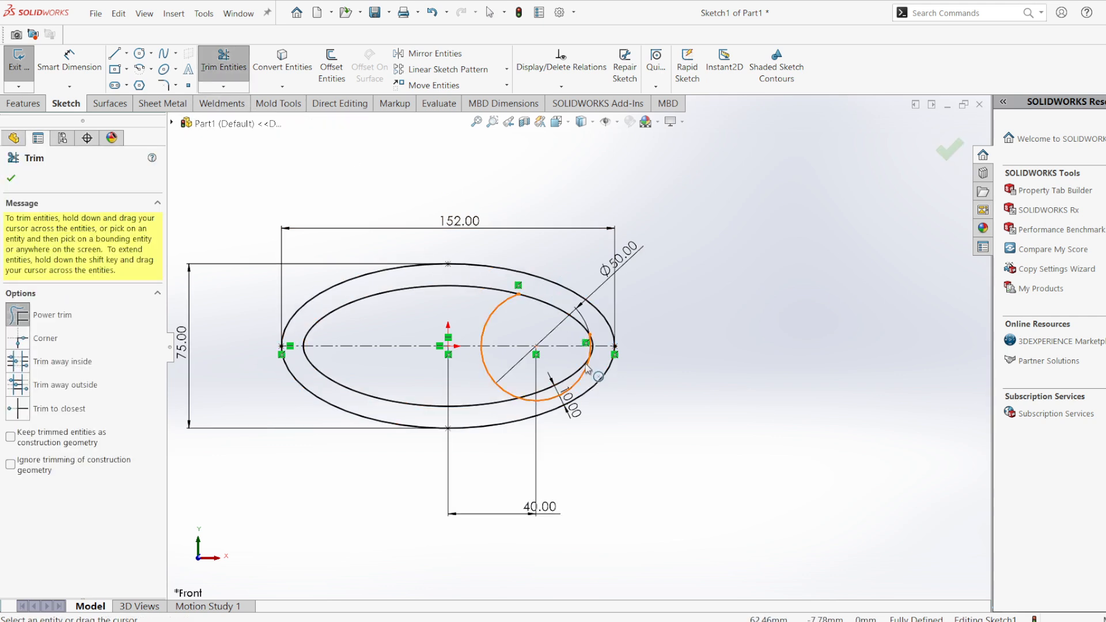
scroll(569, 383, down, 5)
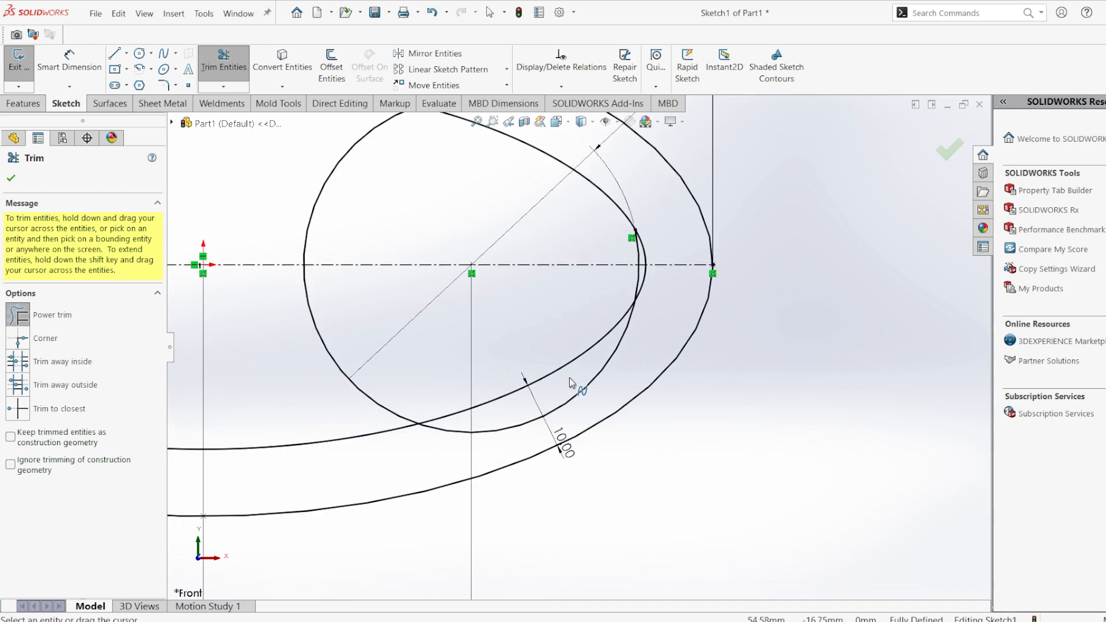
drag(569, 383, 571, 398)
- Trim away the short leftover circle arcs near the inner ellipse's right end and exit the sketch
scroll(569, 383, down, 5)
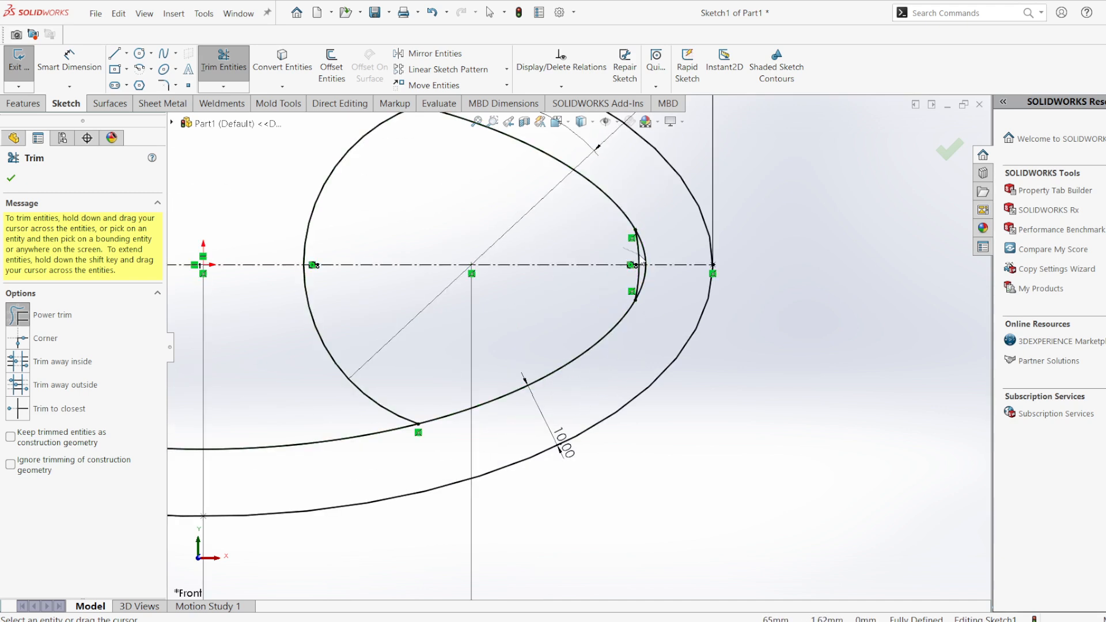
scroll(633, 270, down, 3)
scroll(624, 289, down, 3)
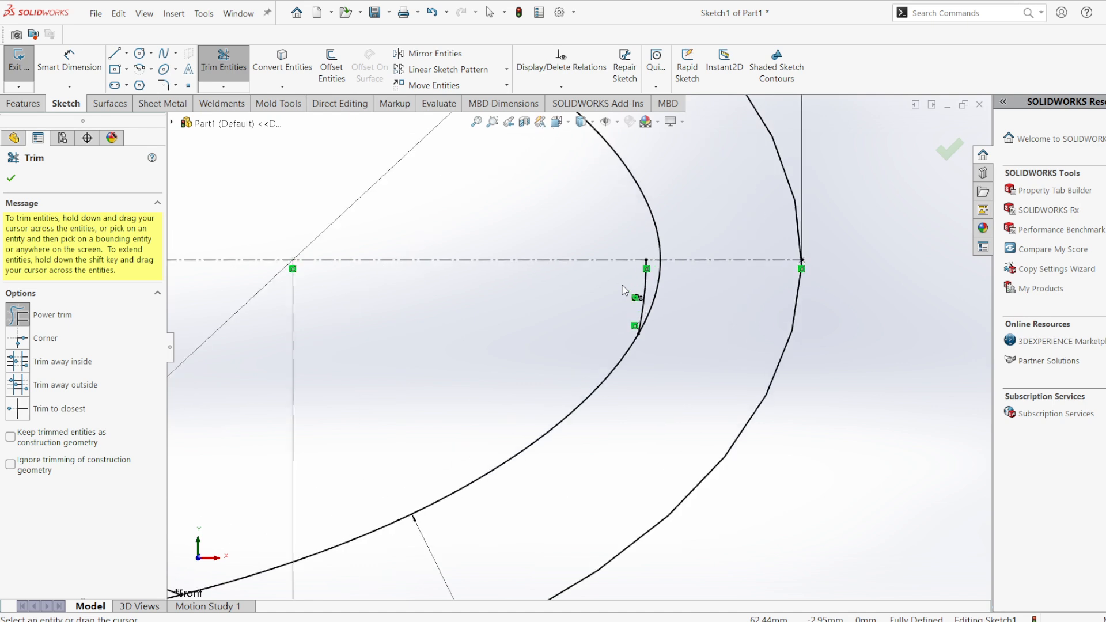
drag(624, 282, 657, 288)
scroll(652, 402, up, 6)
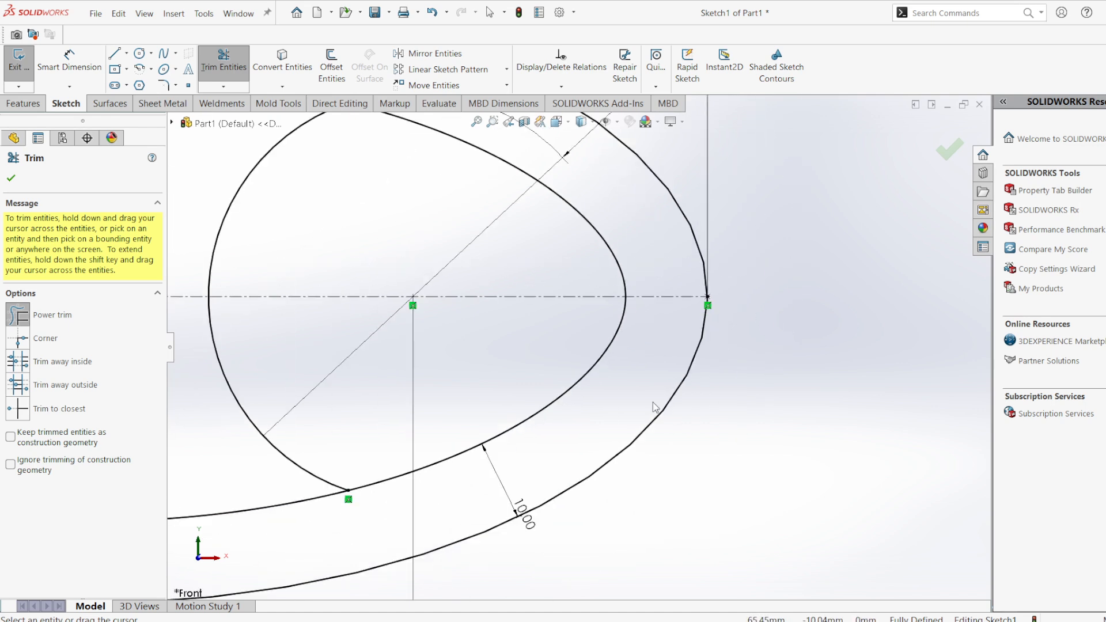
key(f)
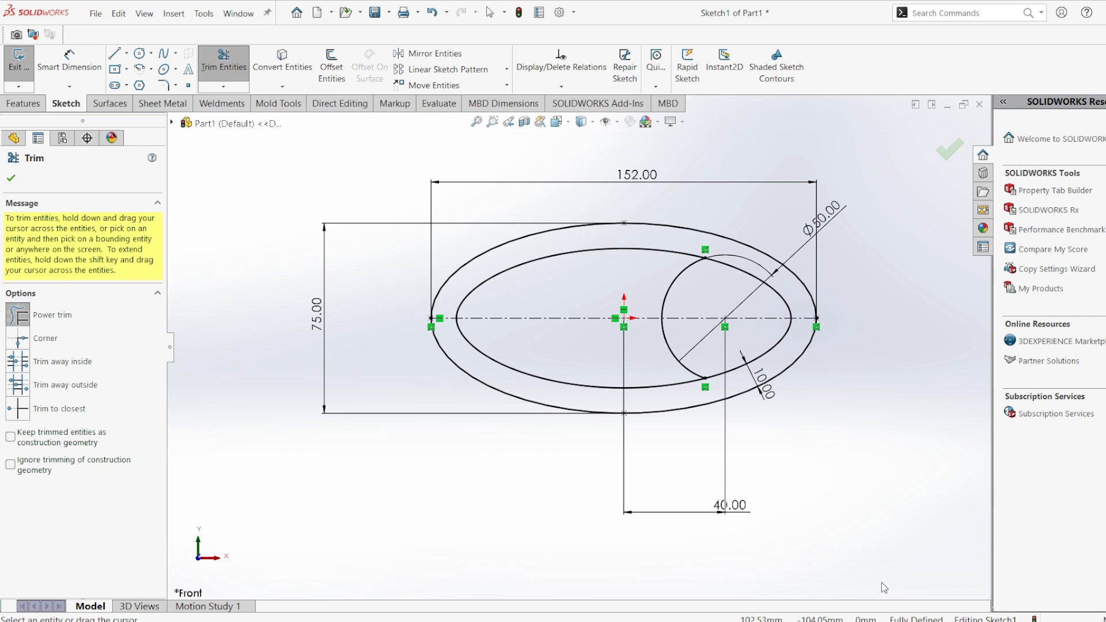
click(949, 153)
click(935, 144)
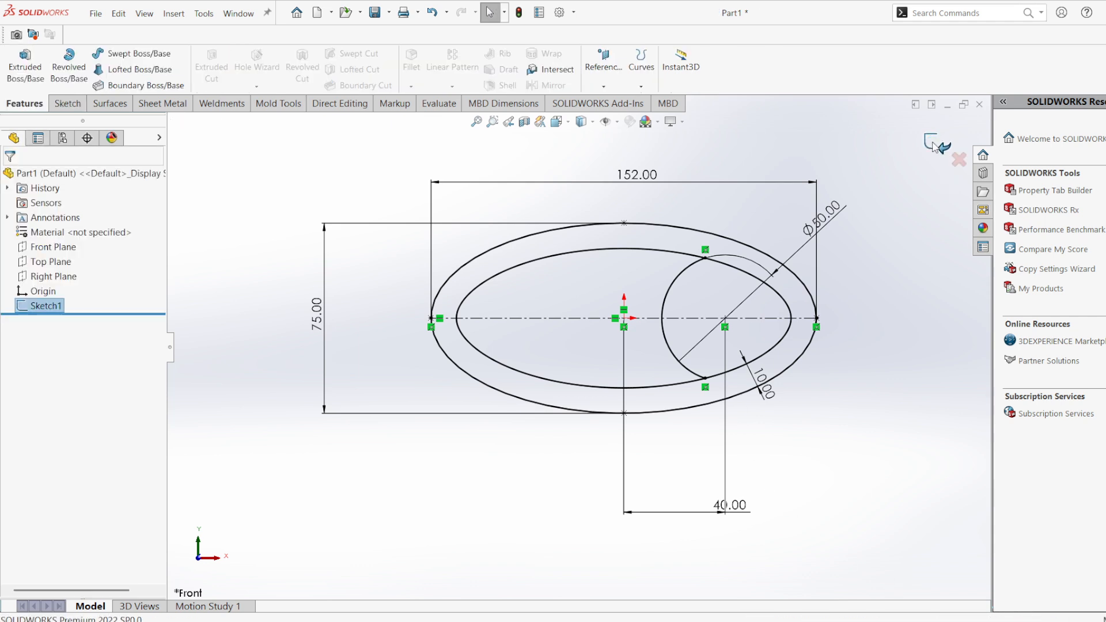
- Check the reference drawing and extrude the elliptical ring and the region enclosed right of the circle arc 10 mm as a blind boss
click(25, 66)
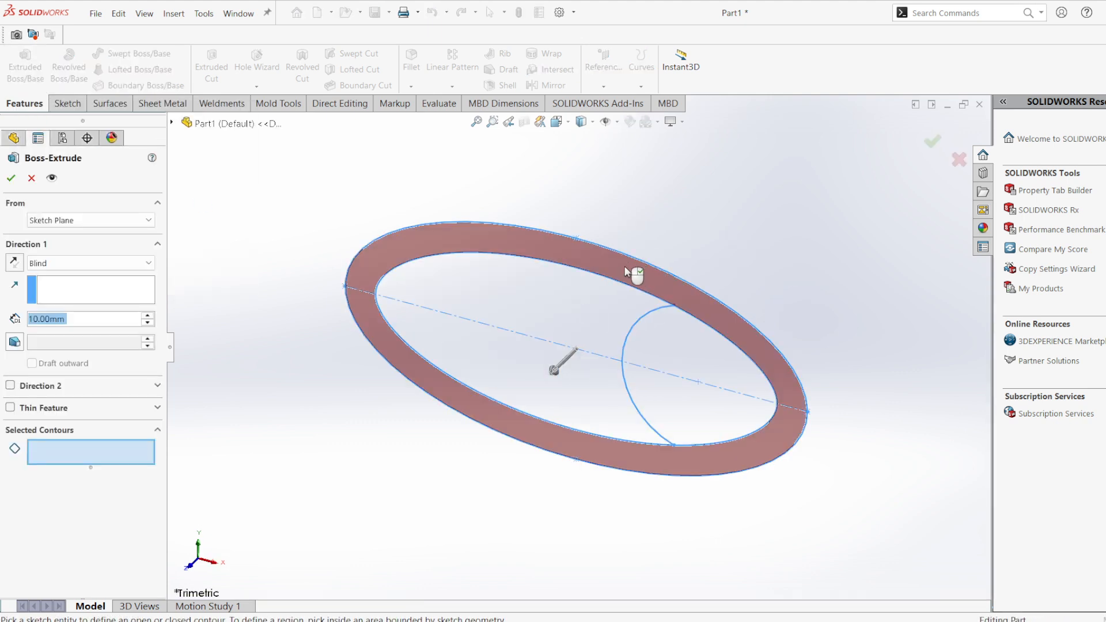
click(633, 273)
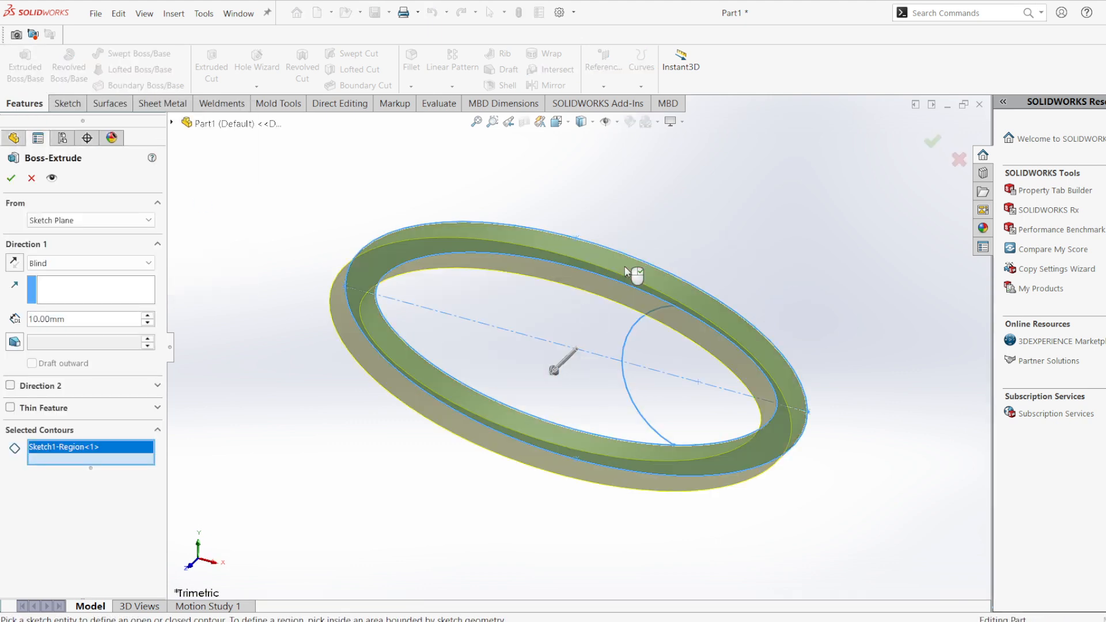
click(651, 384)
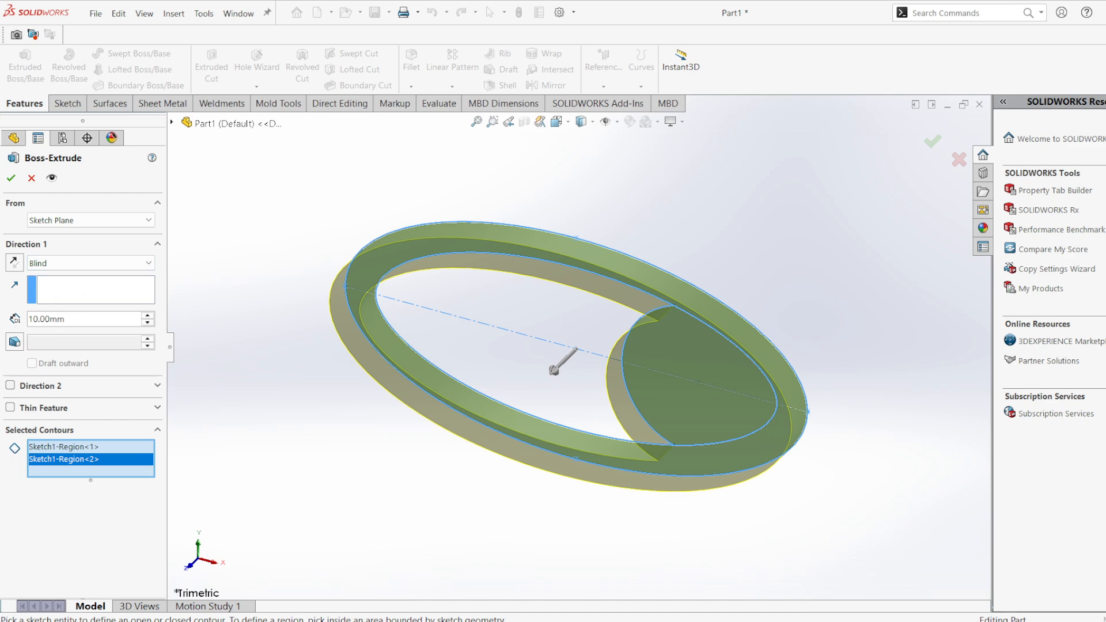
click(776, 621)
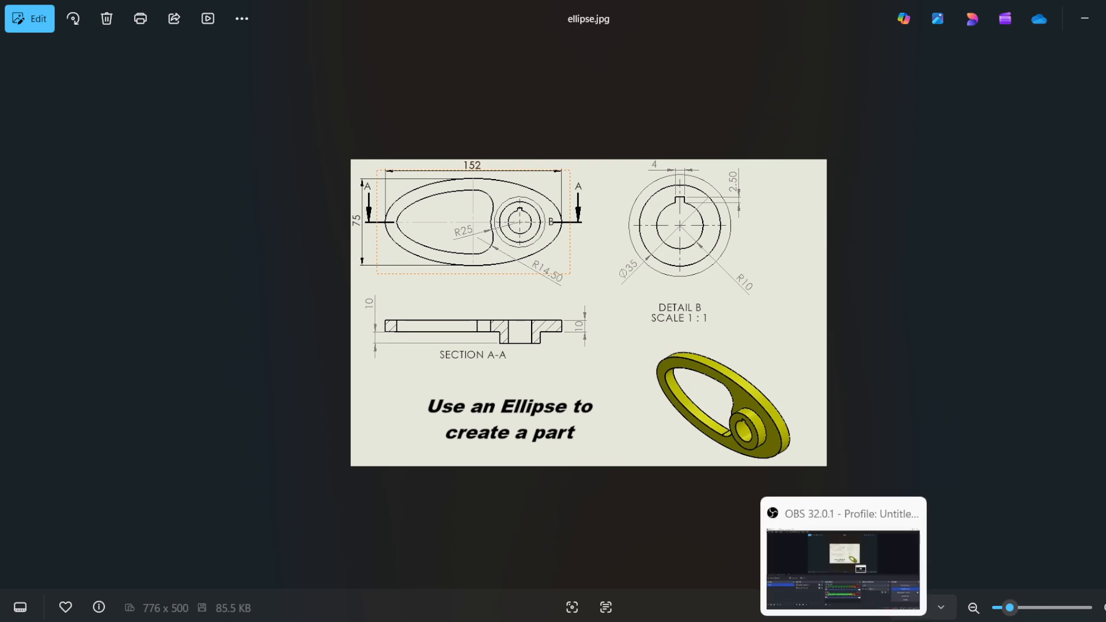
click(809, 621)
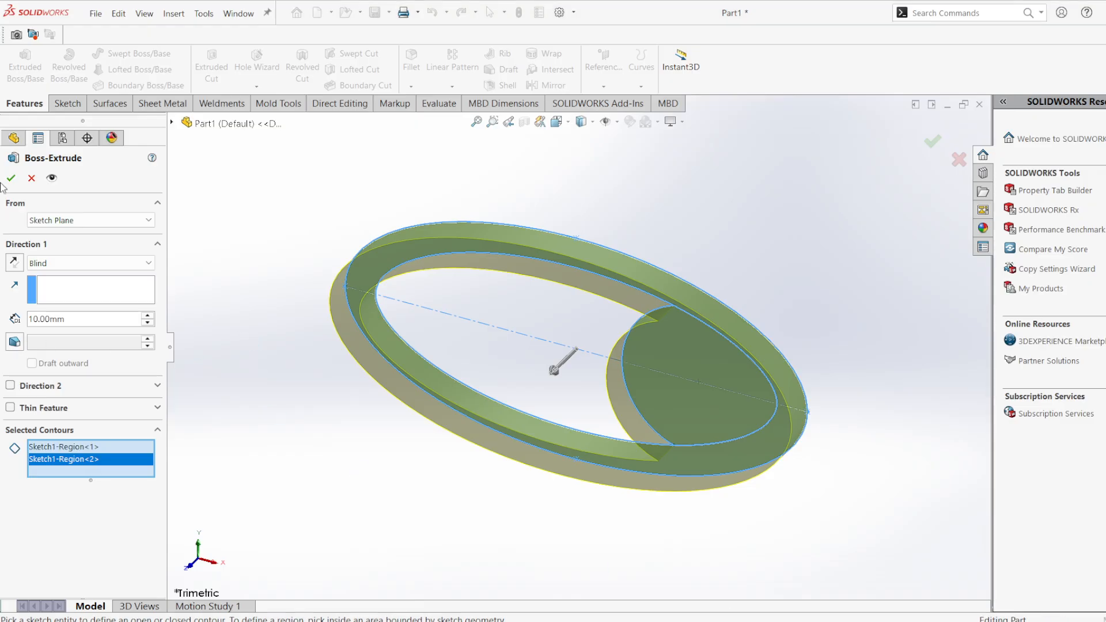
click(10, 177)
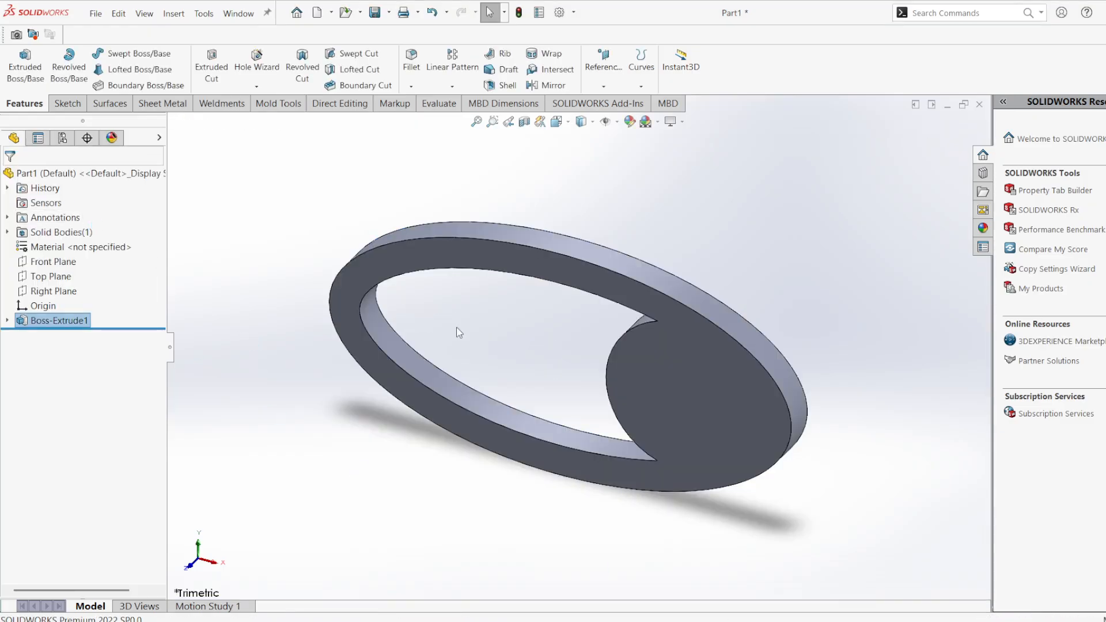
- Fillet the two sharp inner edges where the circle arc meets the inner ellipse with a 14.5 mm radius
click(775, 621)
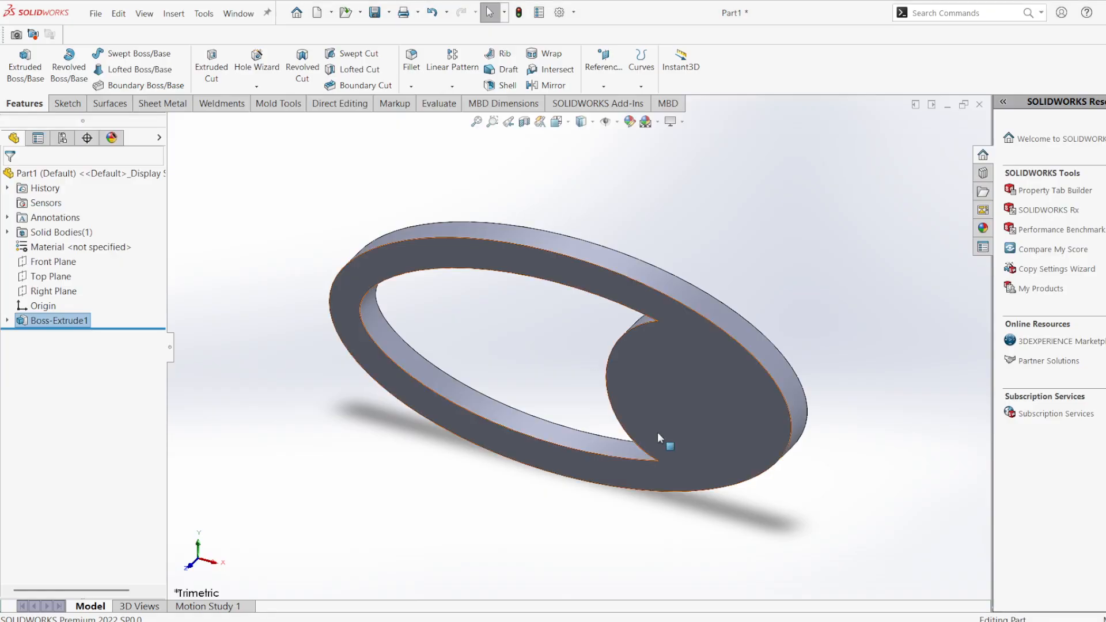
middle_drag(550, 439, 634, 467)
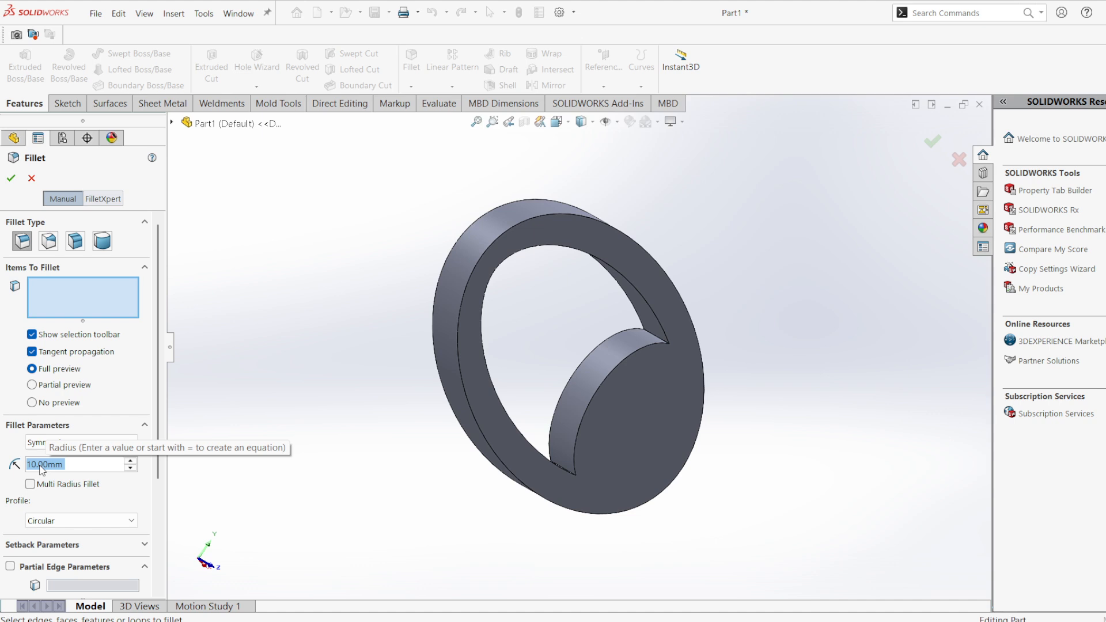
text(14.5)
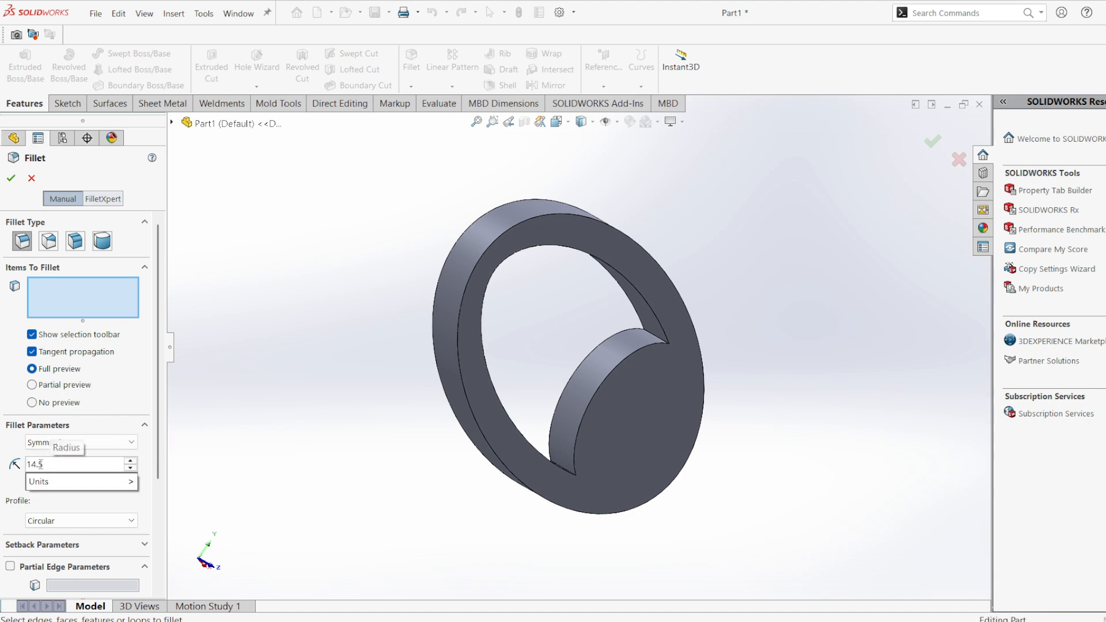
key(Return)
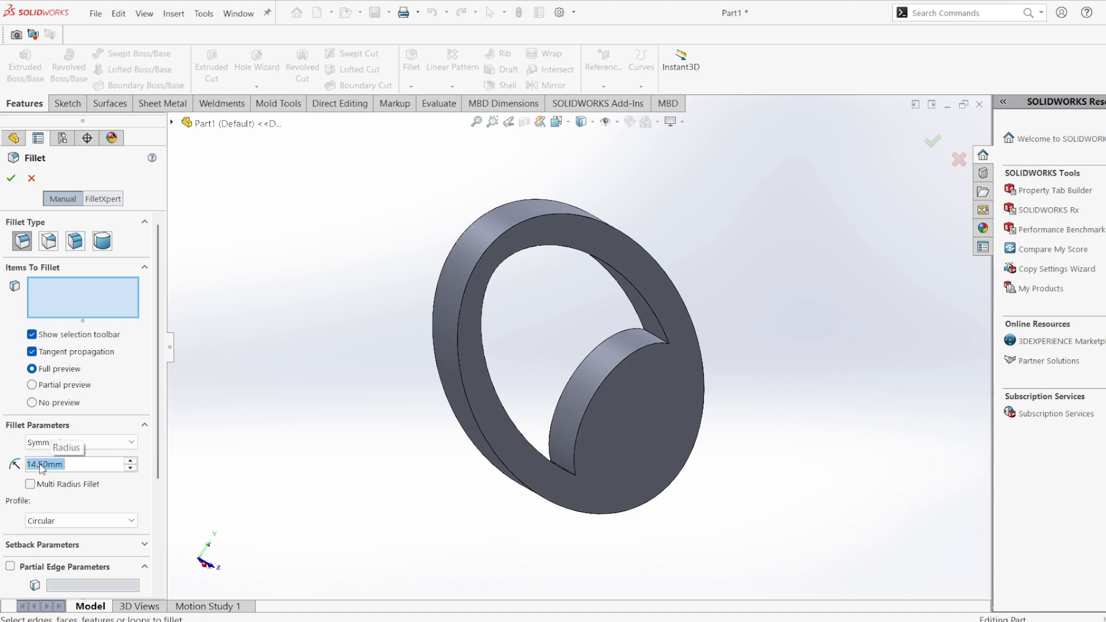
click(655, 334)
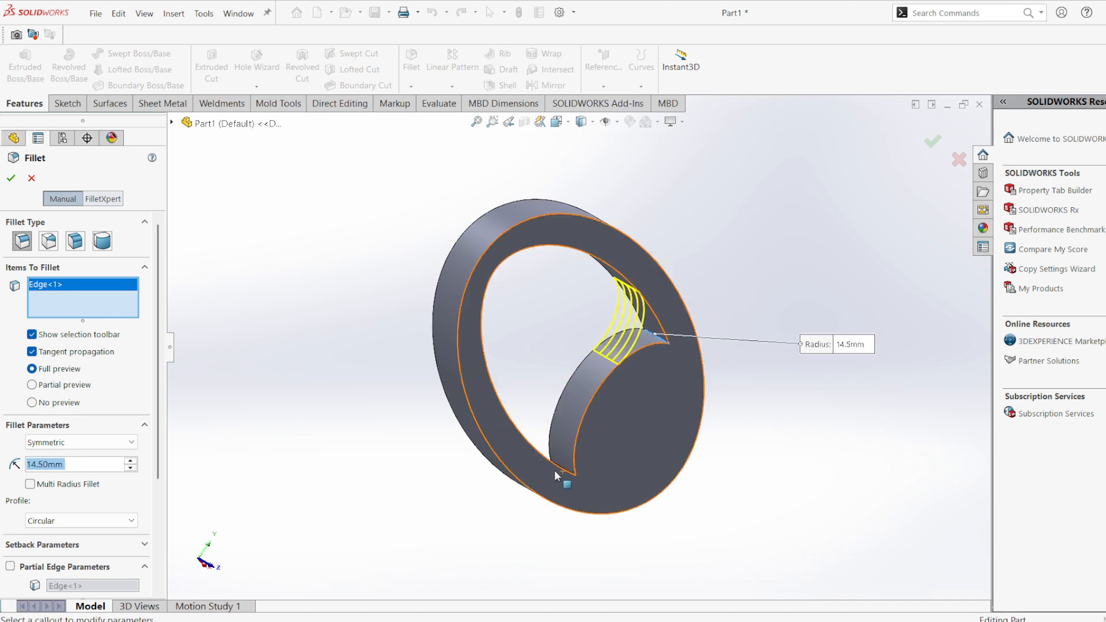
middle_drag(720, 500, 575, 457)
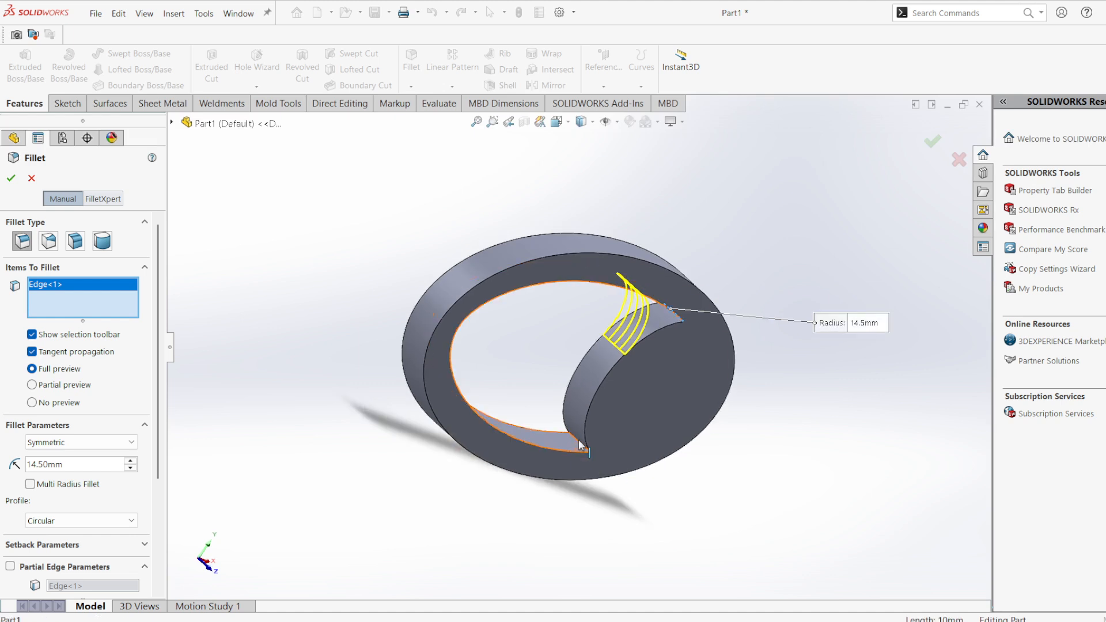
click(579, 446)
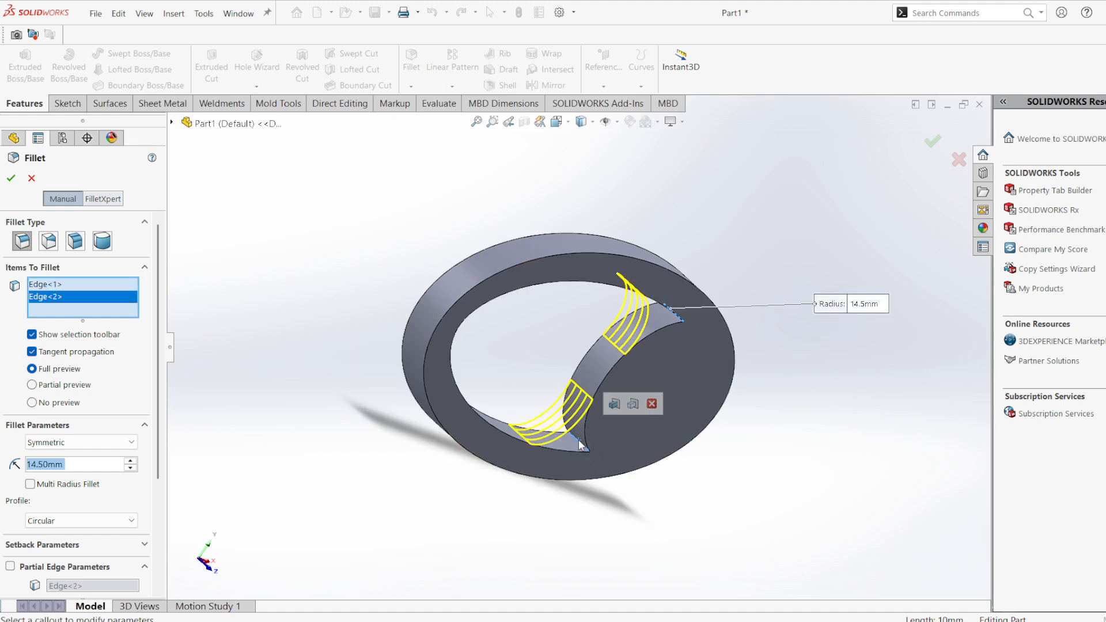
click(11, 178)
- Check the ellipse.jpg reference drawing and start a new sketch on the front face of the elliptical body
middle_drag(517, 449, 455, 352)
key(alt+Tab)
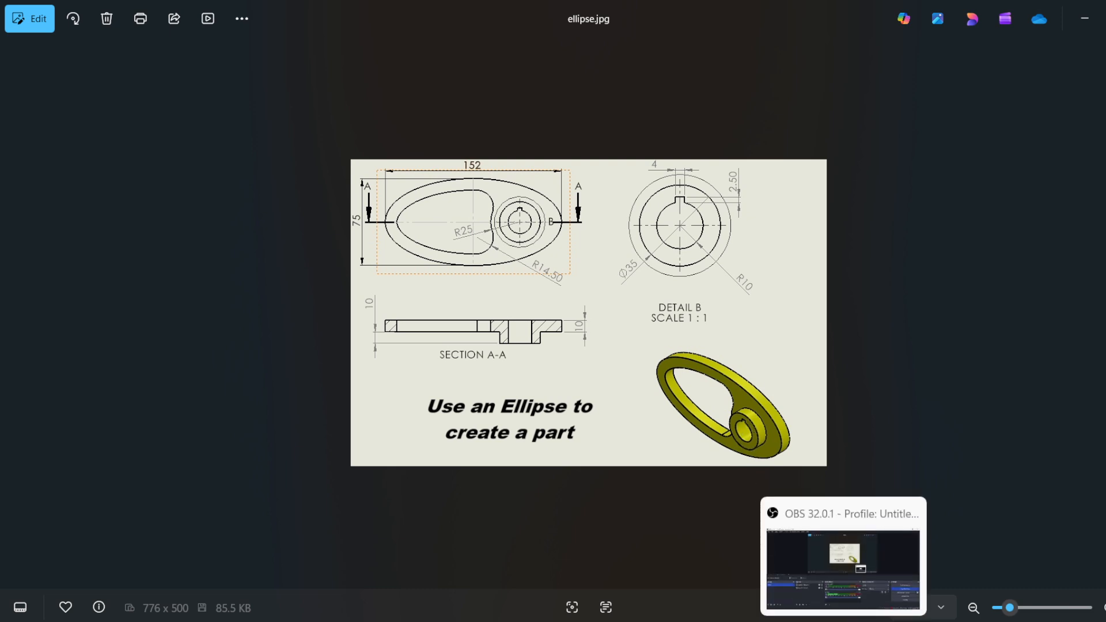
click(844, 621)
click(843, 621)
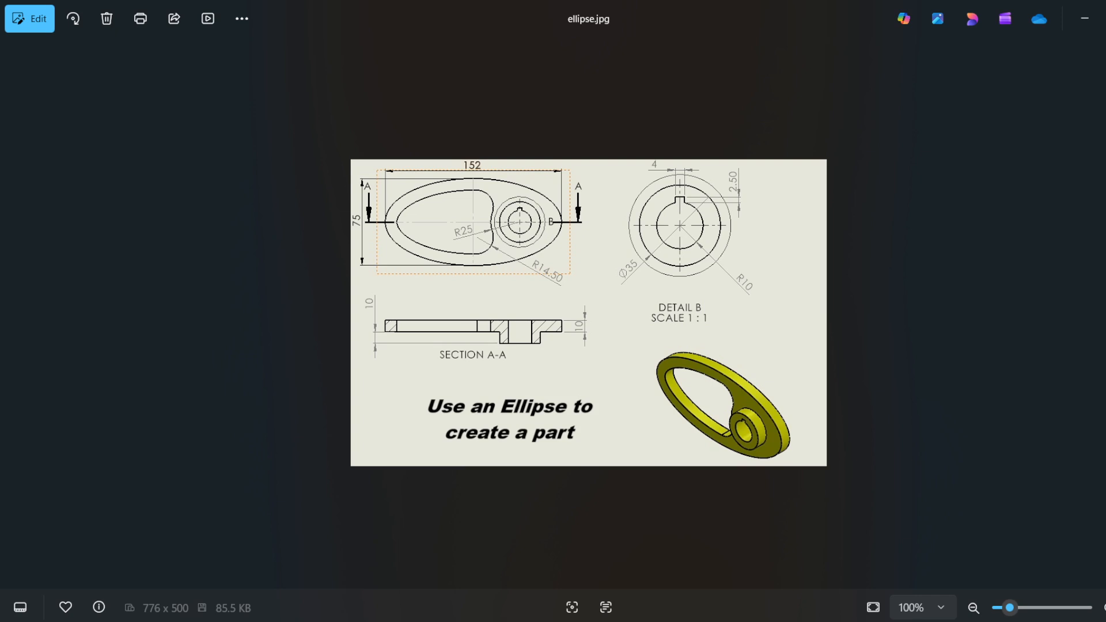
key(alt+Tab)
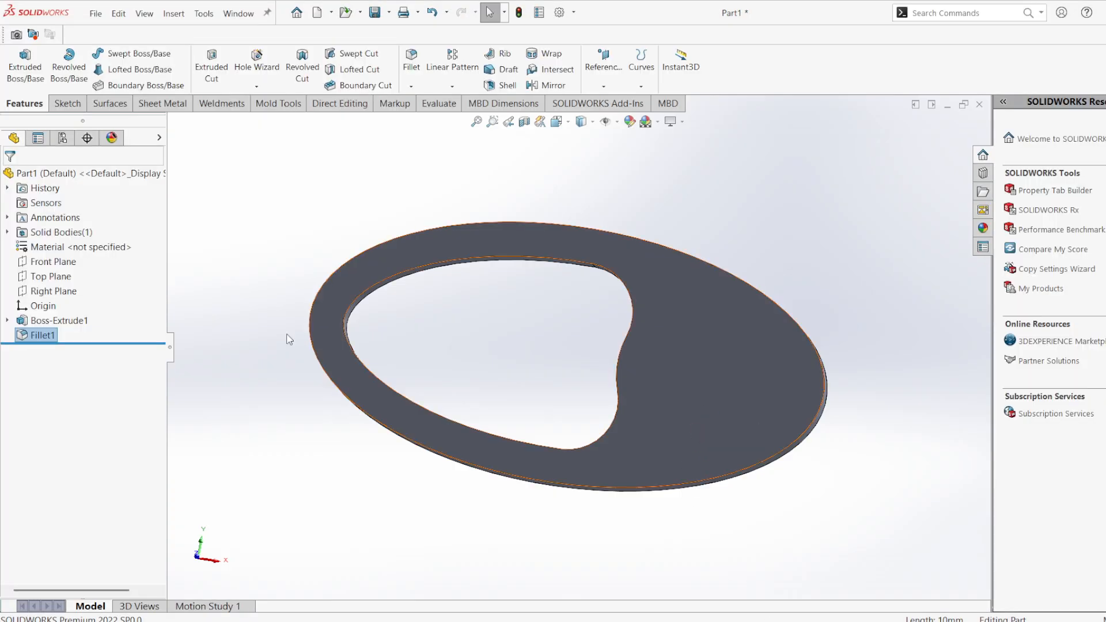
click(694, 380)
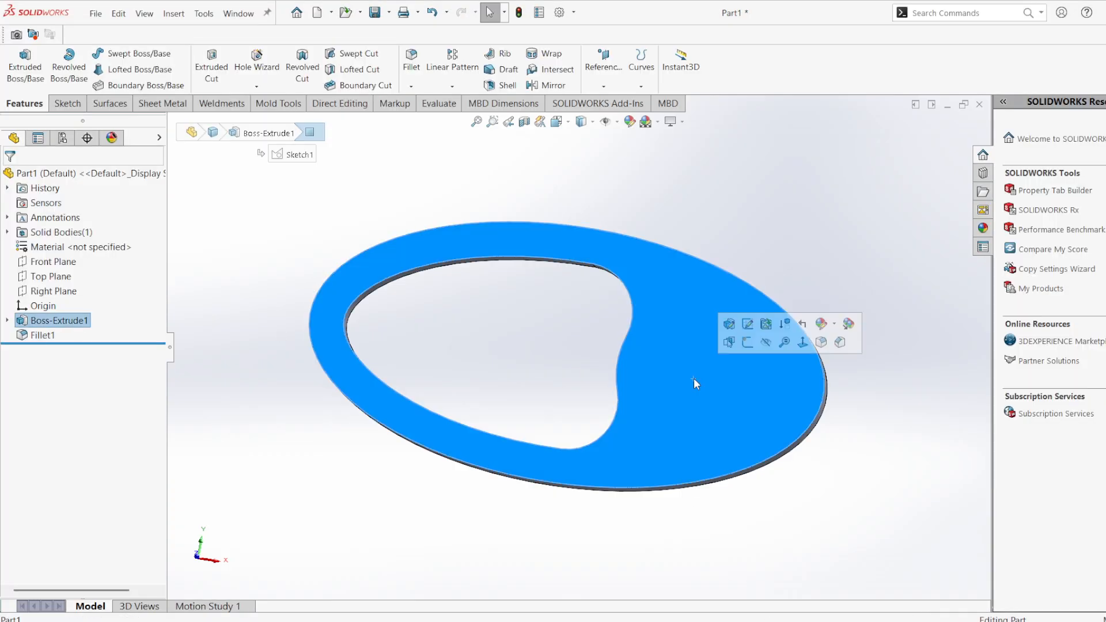
click(748, 342)
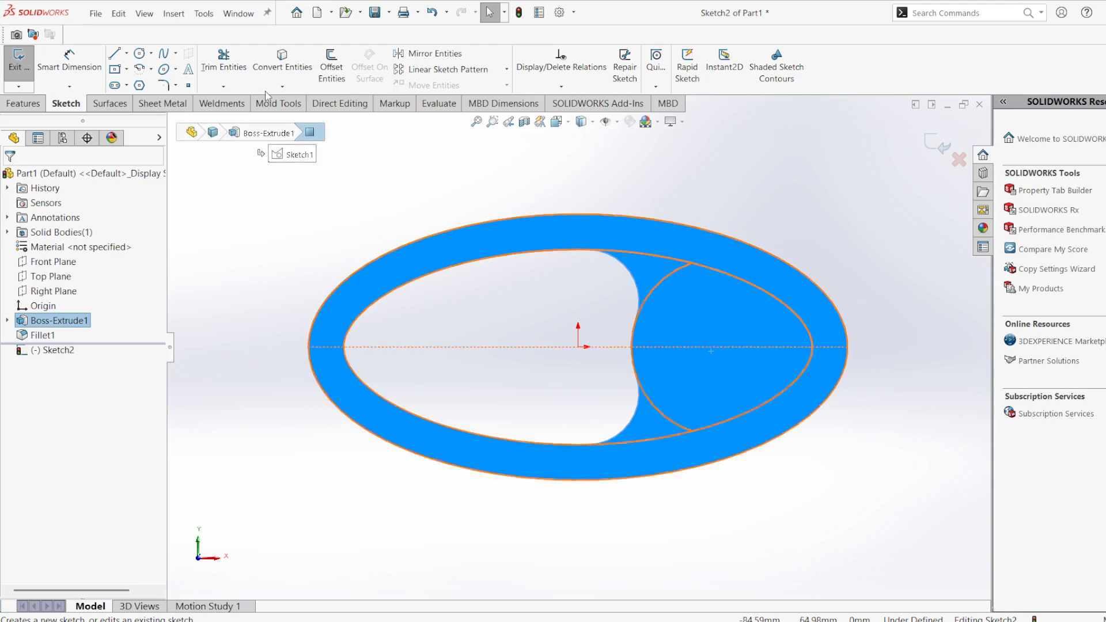
click(126, 54)
click(139, 86)
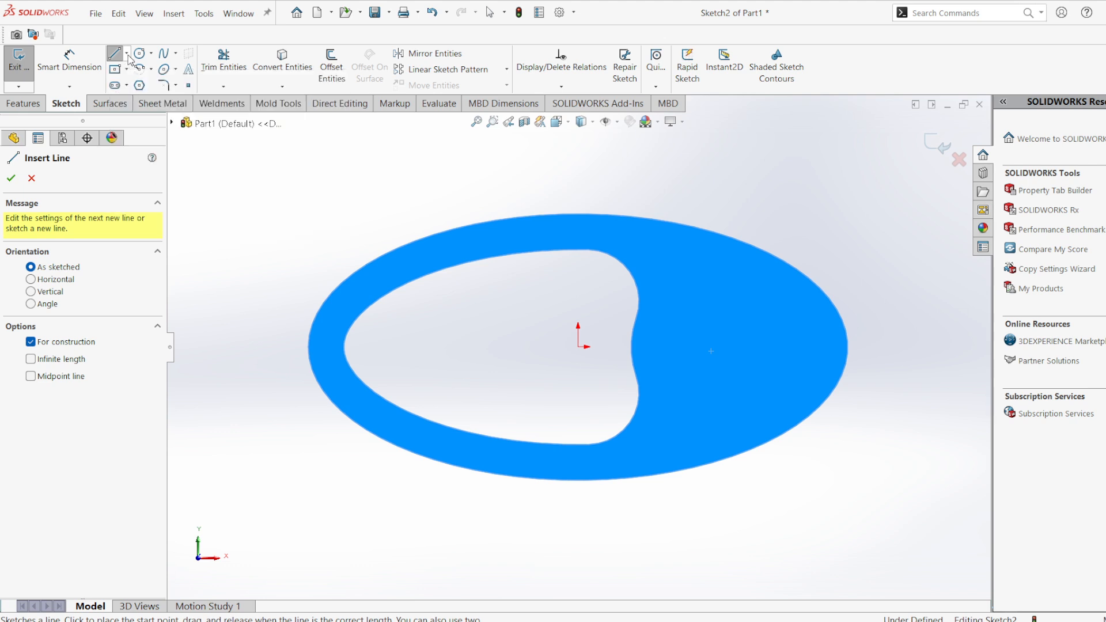
click(126, 54)
click(133, 87)
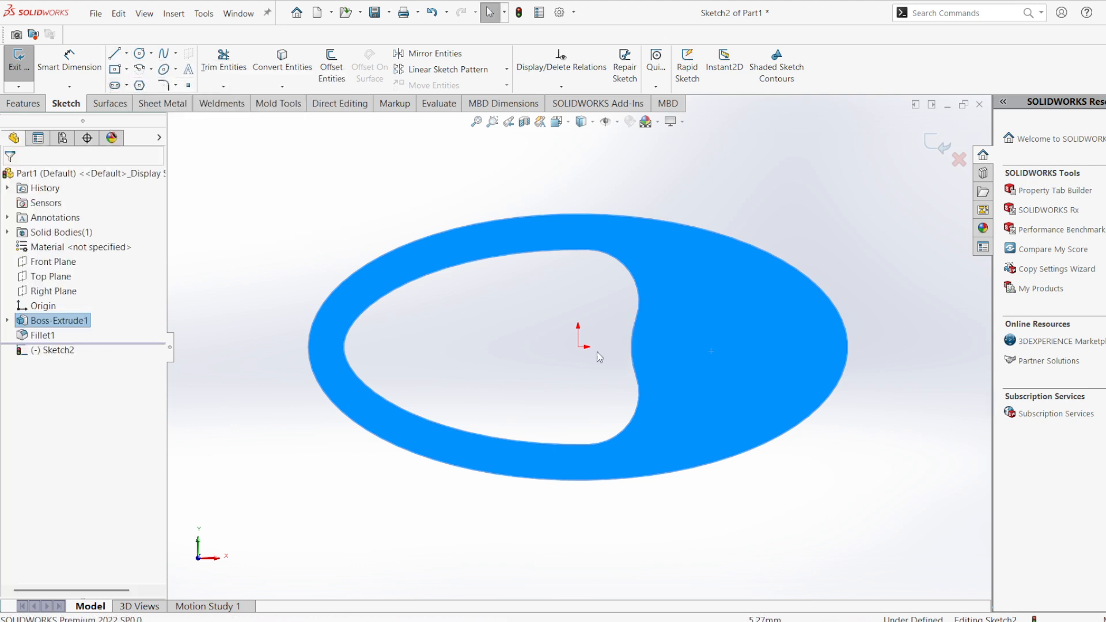
click(653, 345)
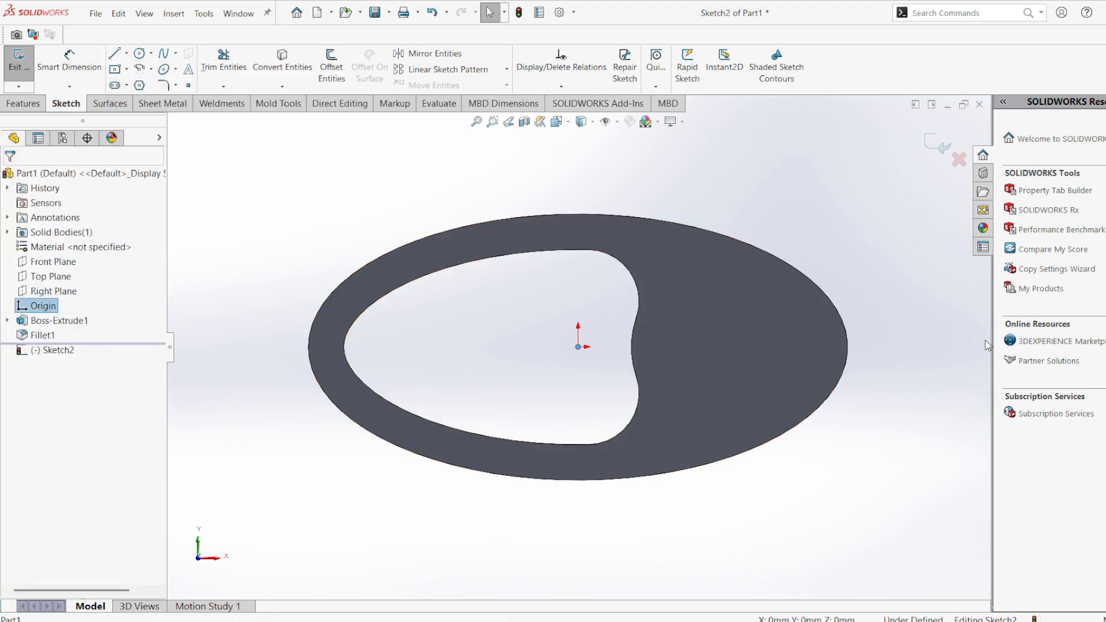
click(114, 53)
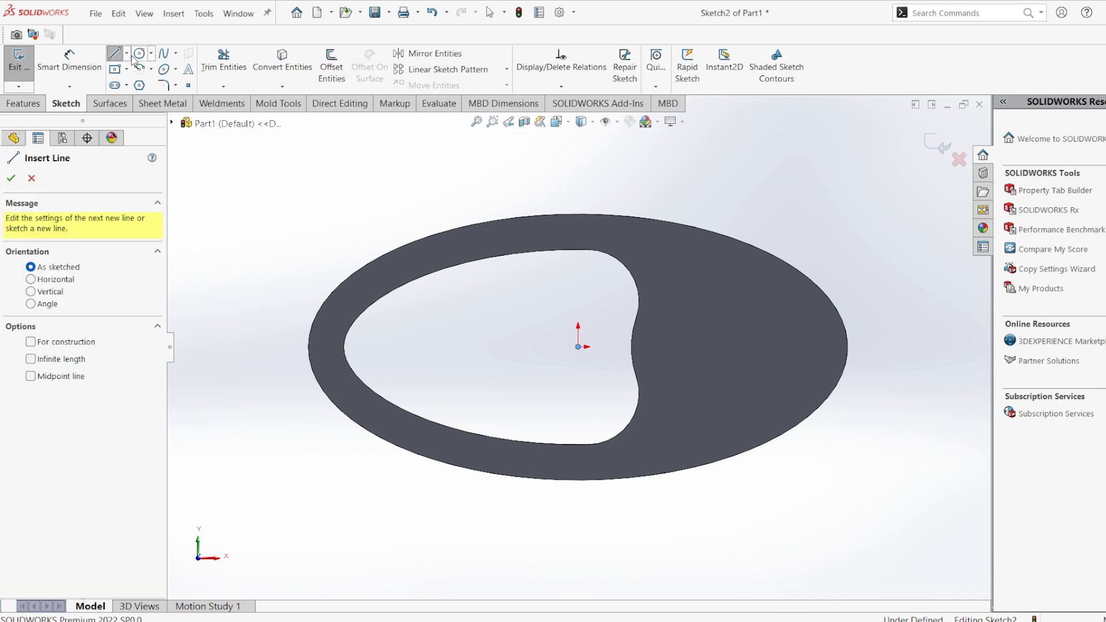
click(138, 55)
click(126, 54)
click(129, 65)
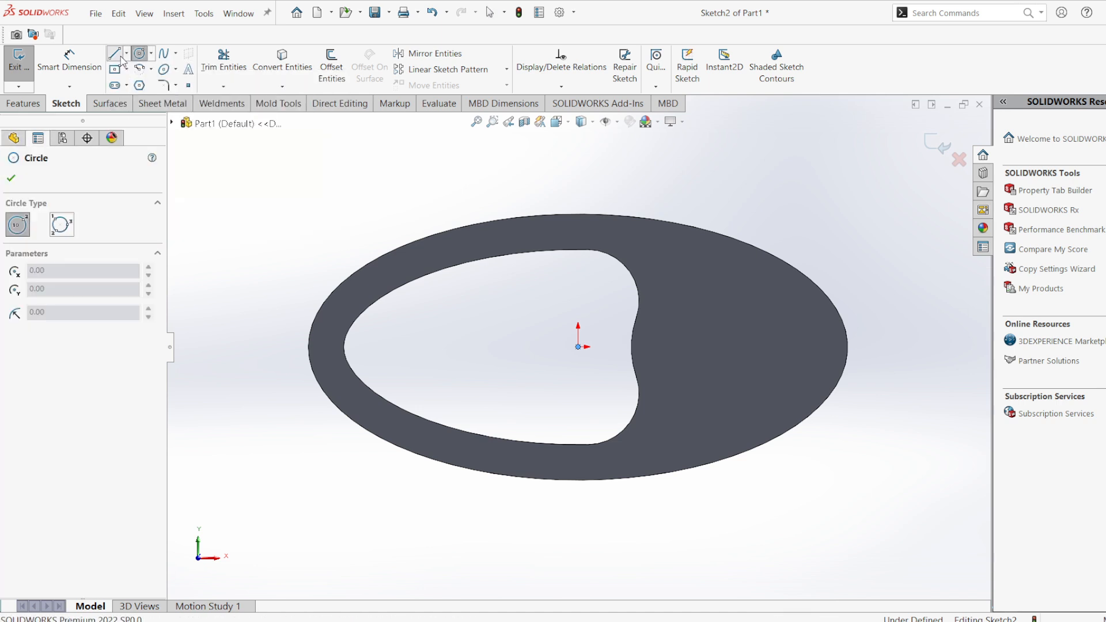
- Draw a horizontal centerline from the origin to the outer ellipse's right end, 76 mm long
click(126, 53)
click(134, 83)
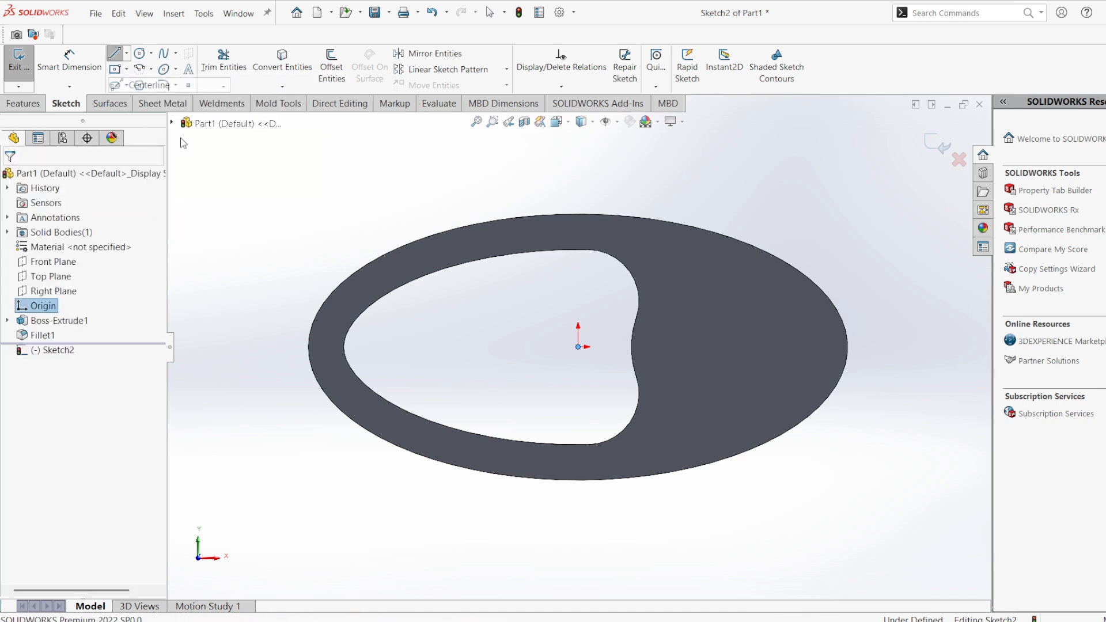
click(578, 347)
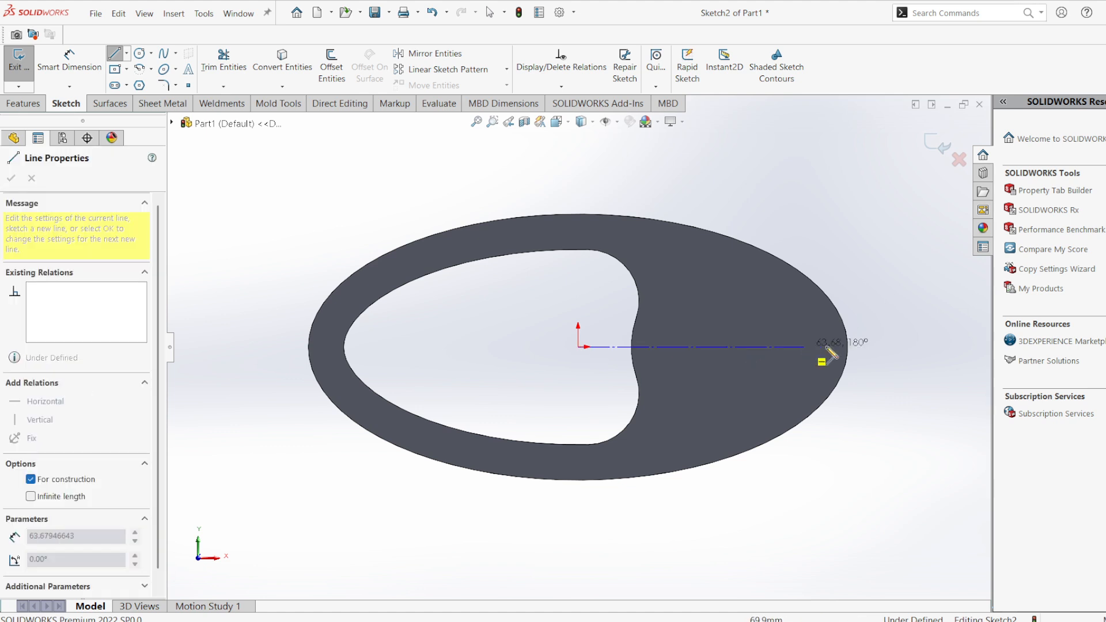
click(847, 347)
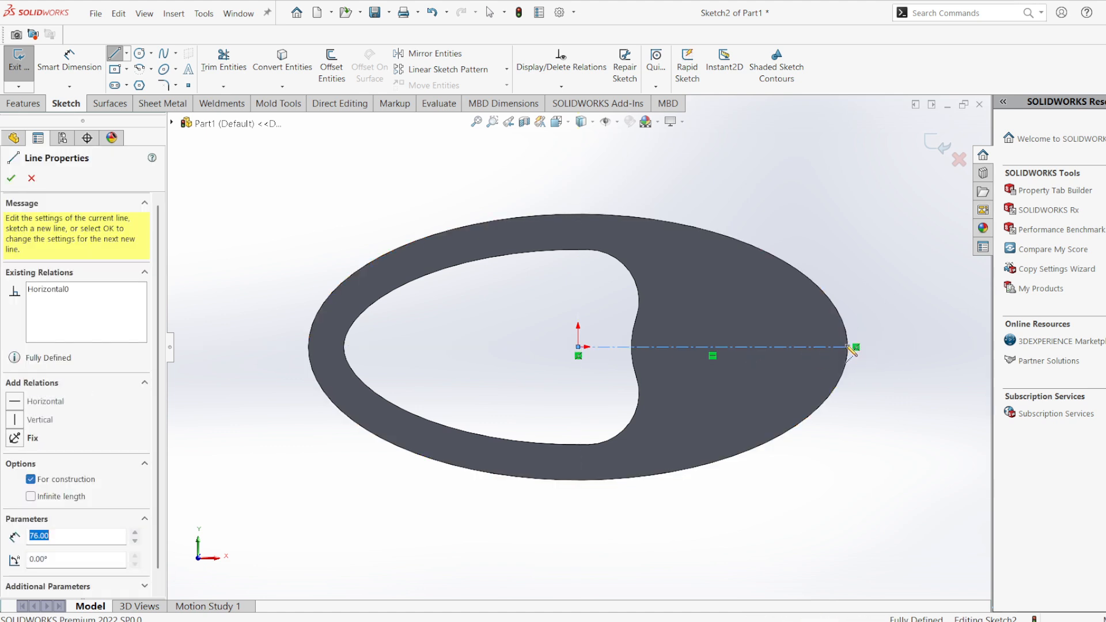
right_click(886, 421)
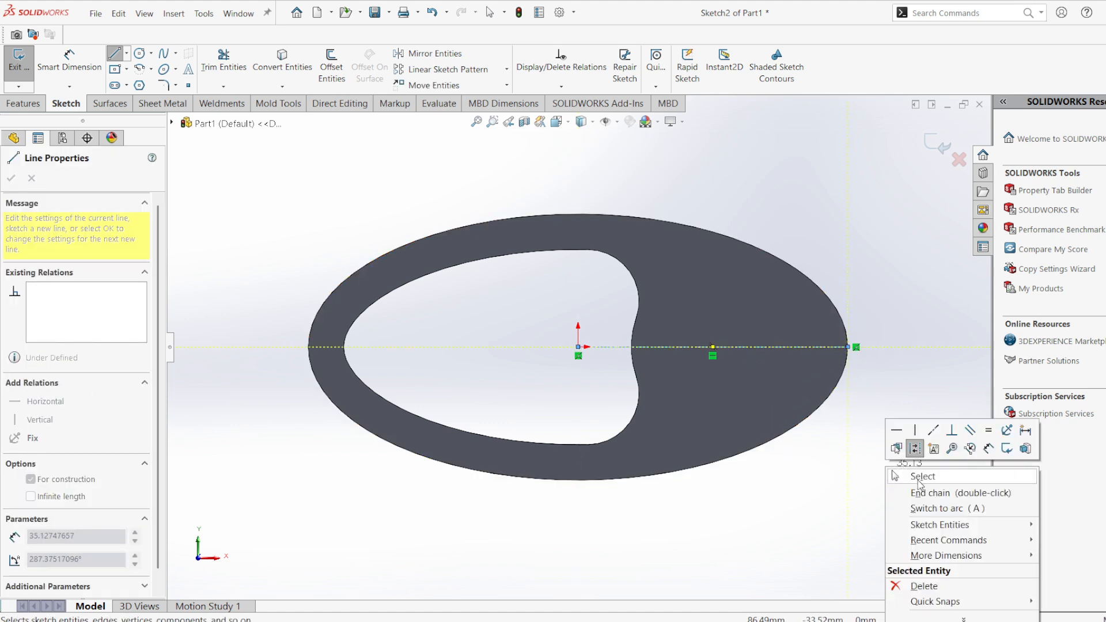
click(916, 474)
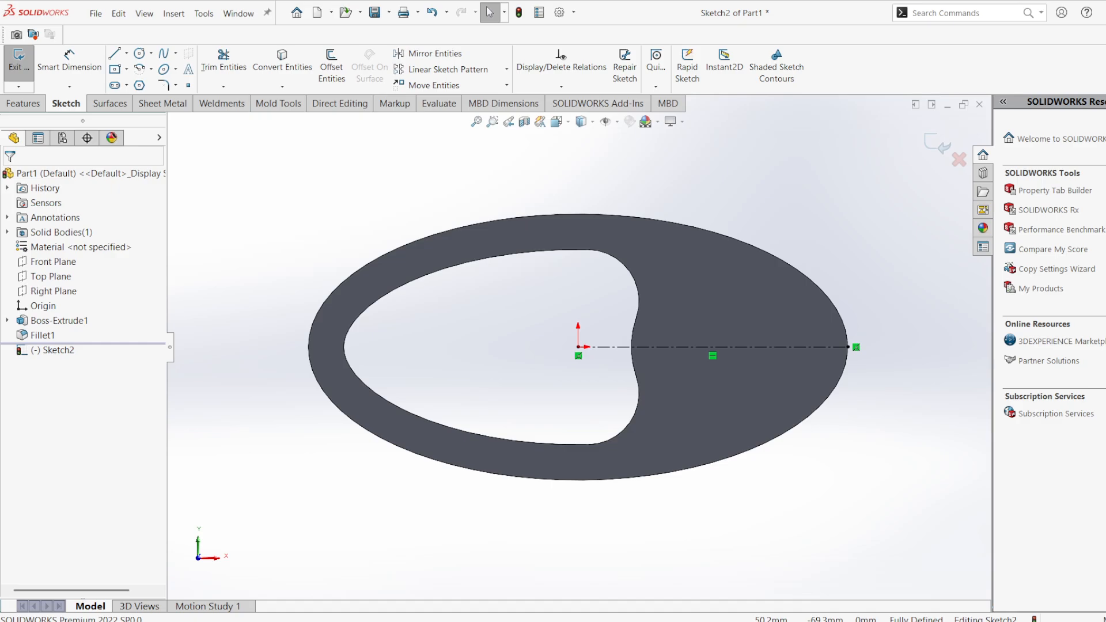
- Check the reference drawing and sketch a circle about 29 mm in diameter centred on the centerline, right of the opening
click(776, 621)
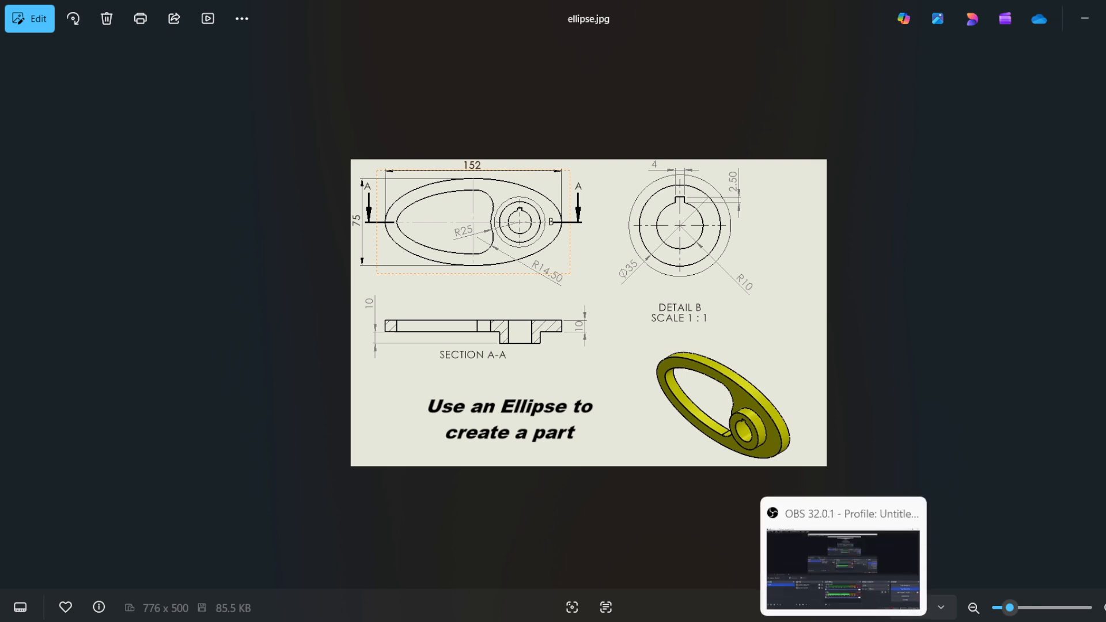
click(810, 621)
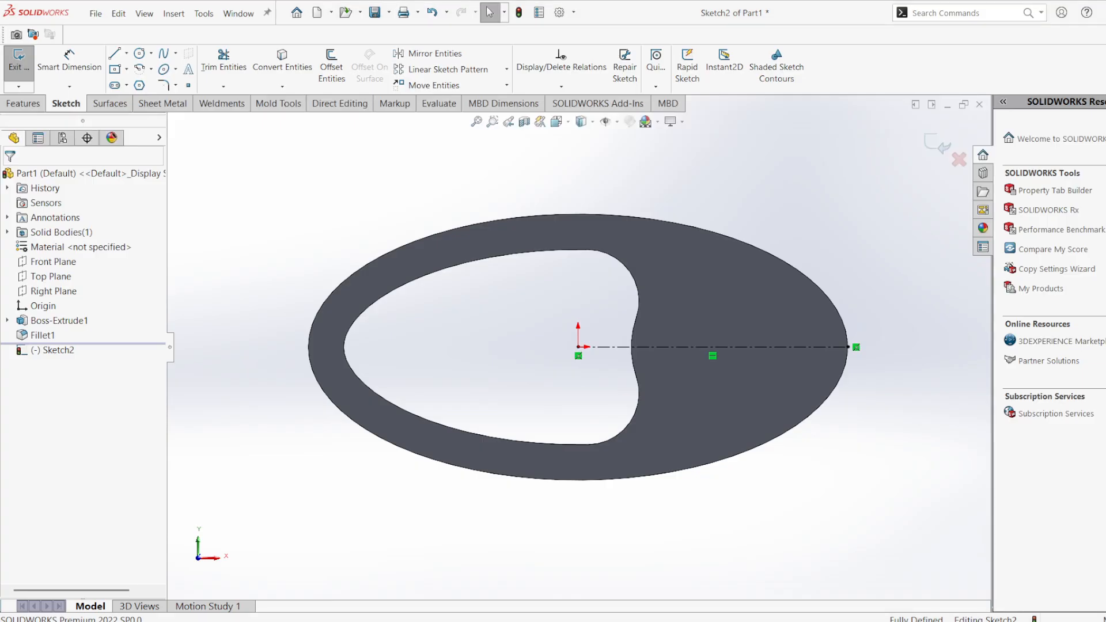
click(72, 68)
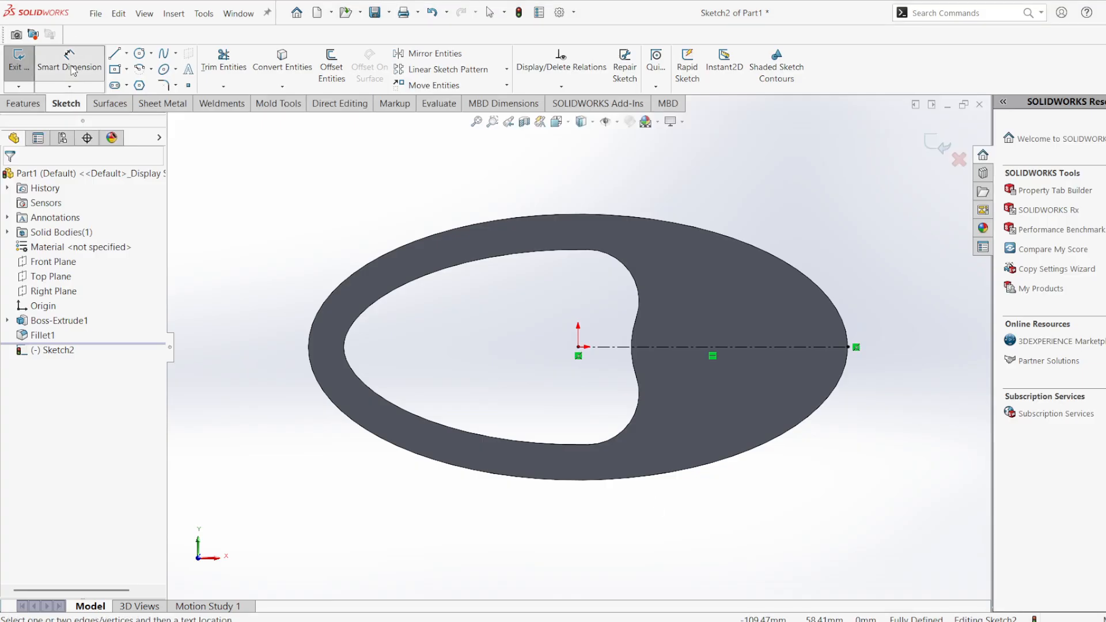
click(138, 53)
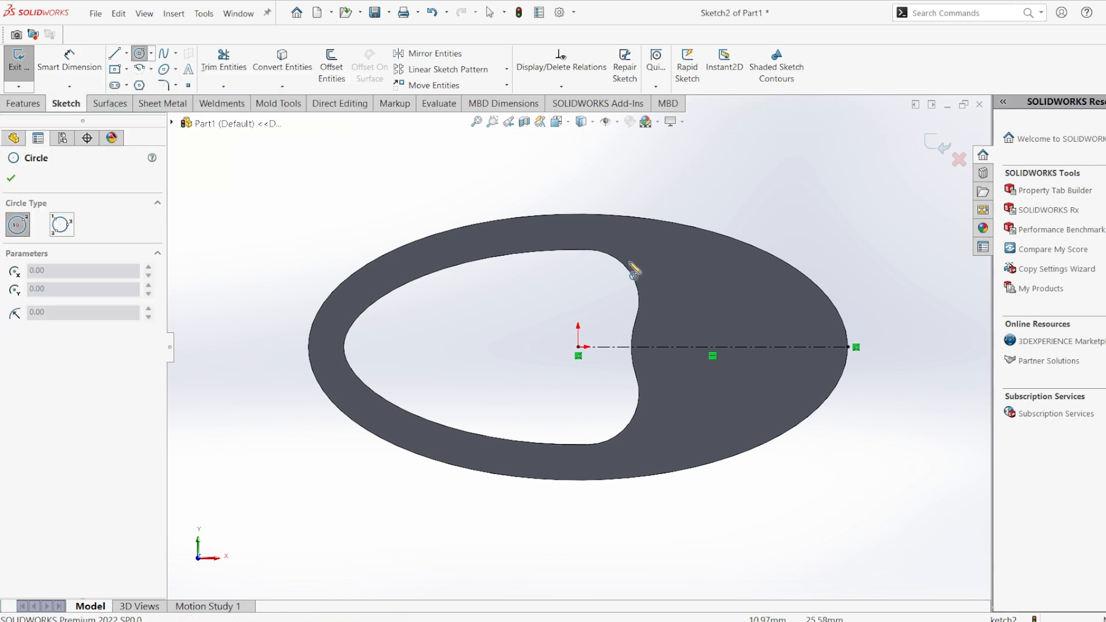
click(739, 347)
click(734, 297)
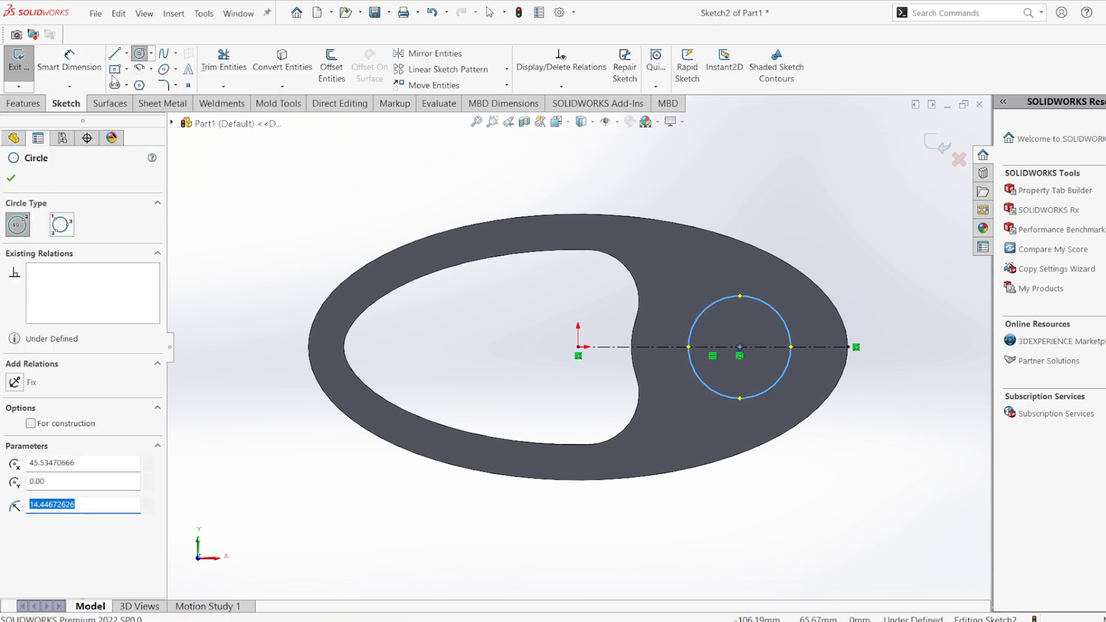
- Set the circle's diameter to 35 mm
click(78, 68)
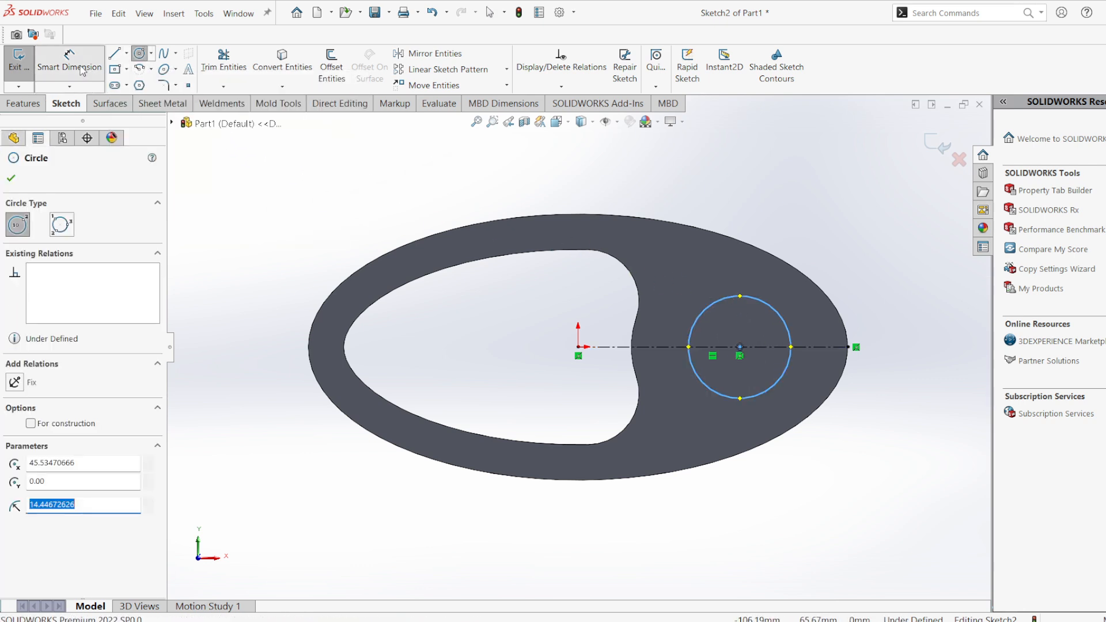
click(756, 298)
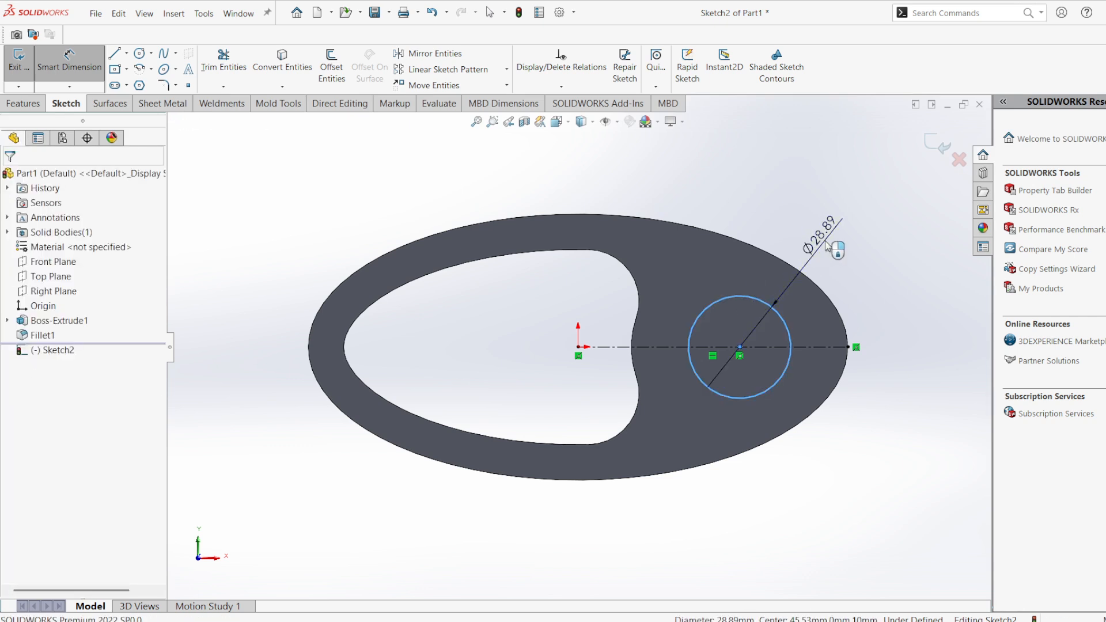
click(826, 242)
text(35)
key(Return)
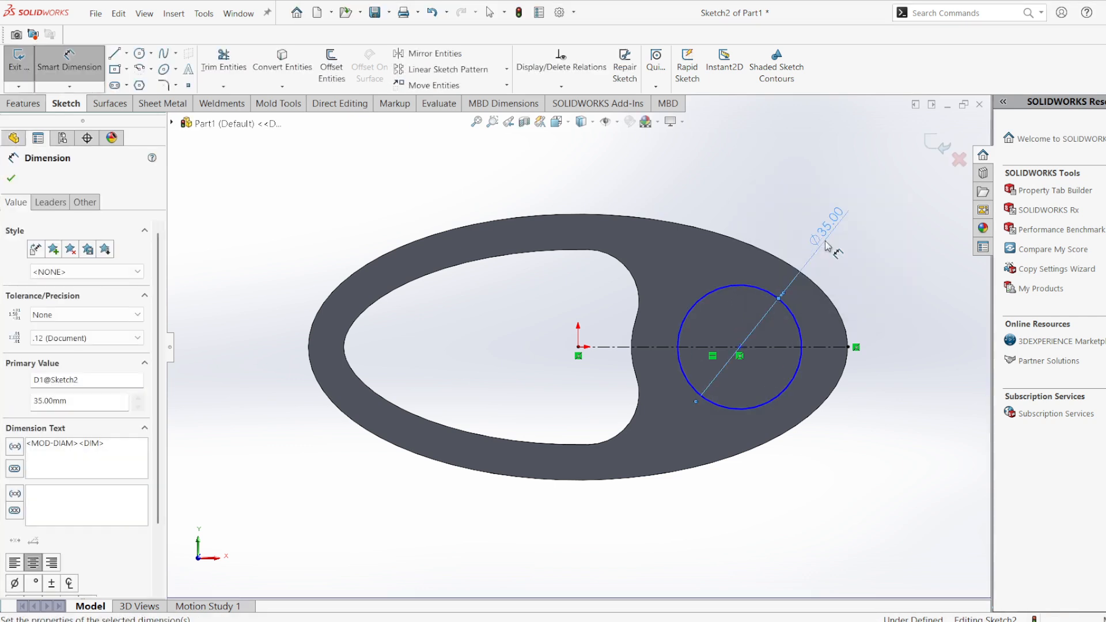
- Set the horizontal distance between the origin and the 35 mm circle's centre to 40 mm and exit the sketch
click(741, 348)
click(579, 347)
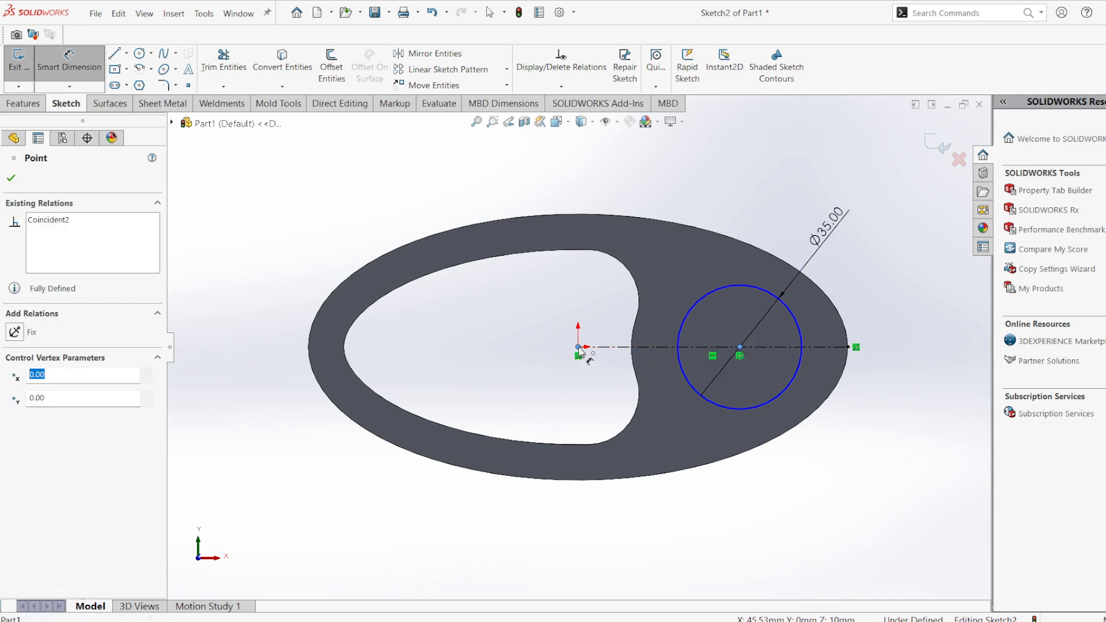
click(691, 539)
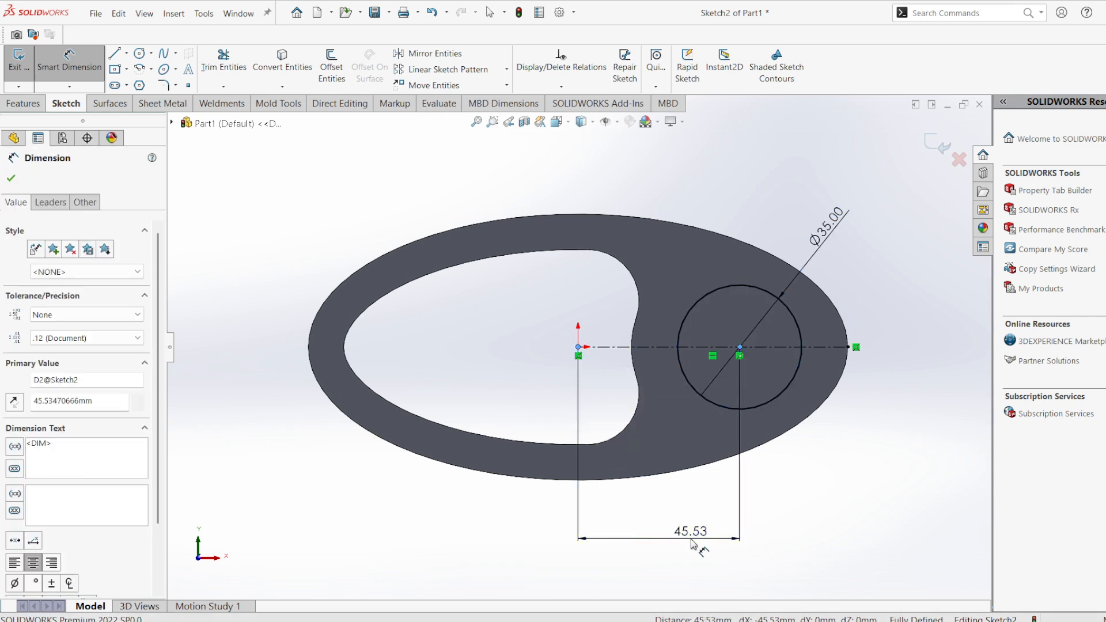
key(Return)
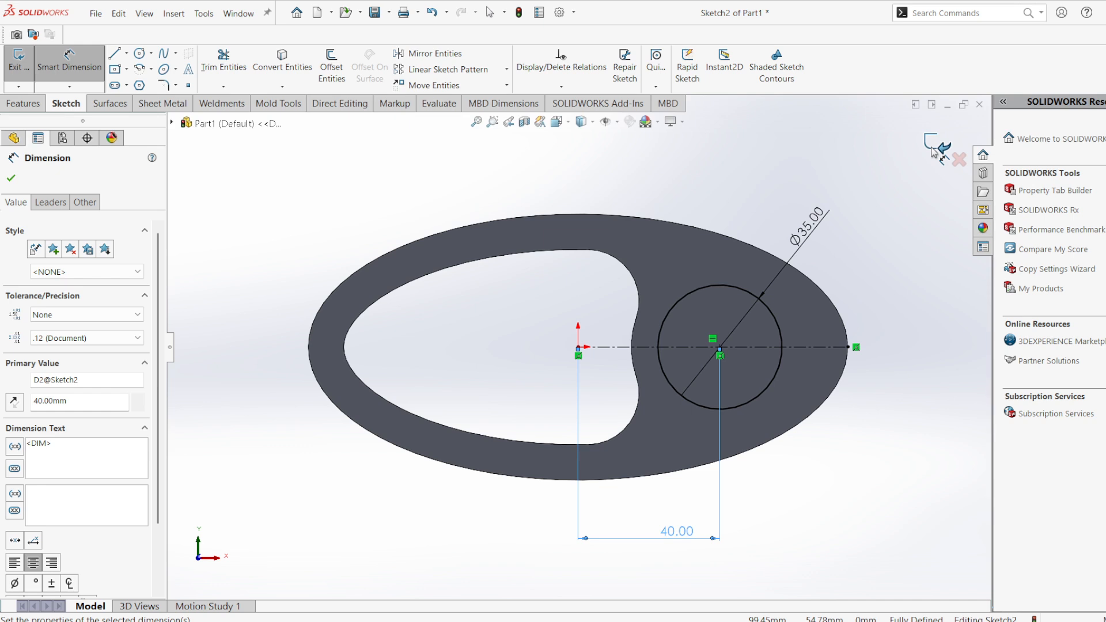
click(931, 151)
click(932, 151)
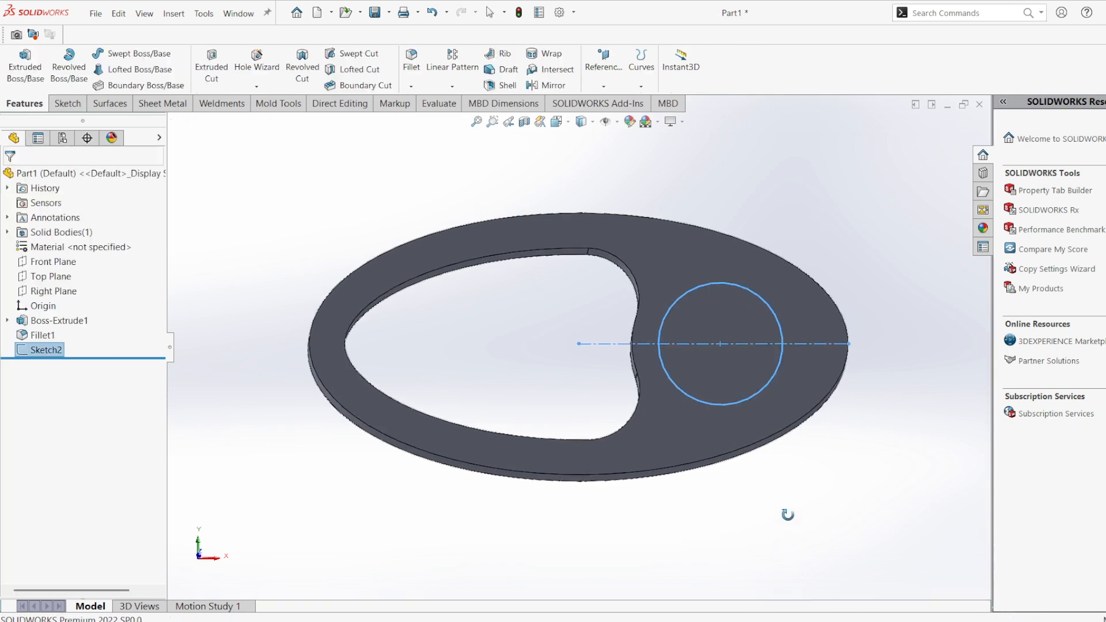
- Check the reference drawing and sketch a circle about 22 mm in diameter on the boss face, concentric with the boss
middle_drag(788, 514, 797, 476)
click(755, 621)
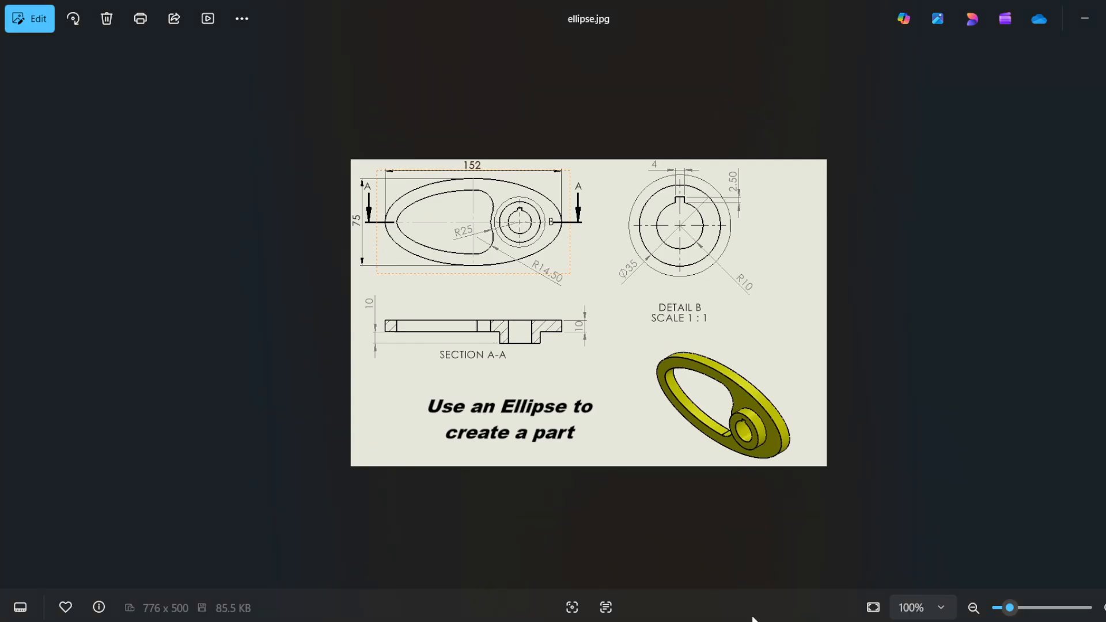
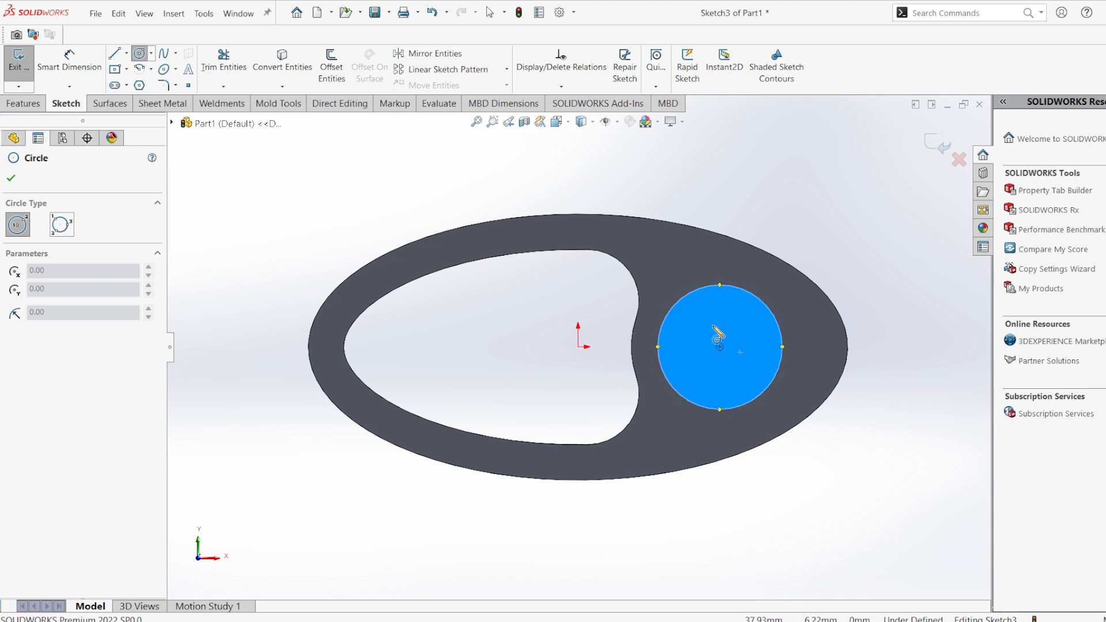
click(719, 347)
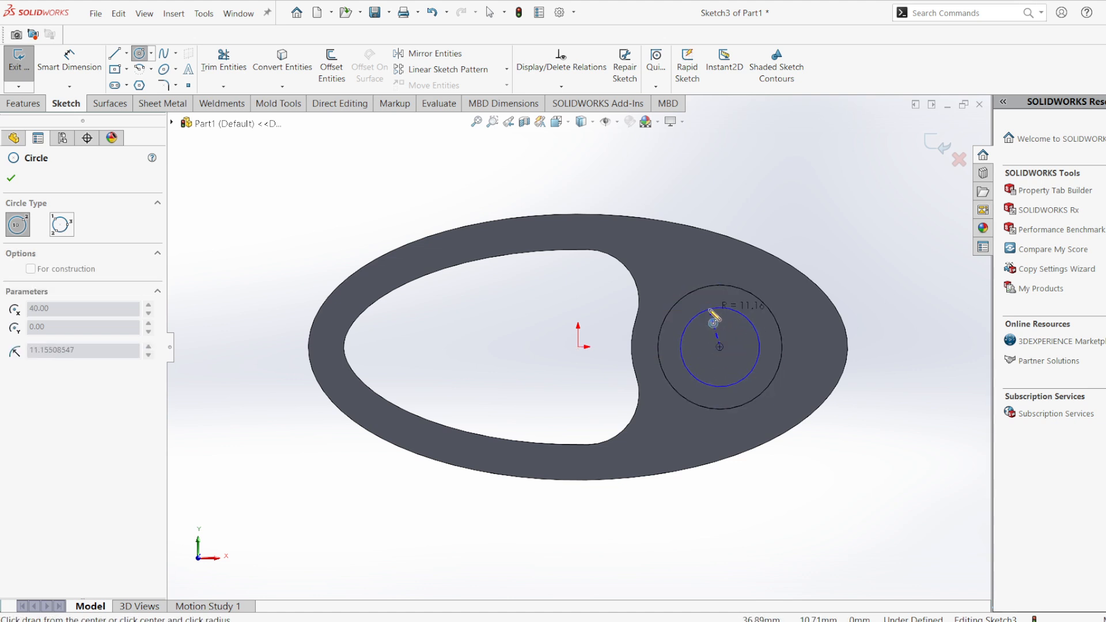
click(714, 315)
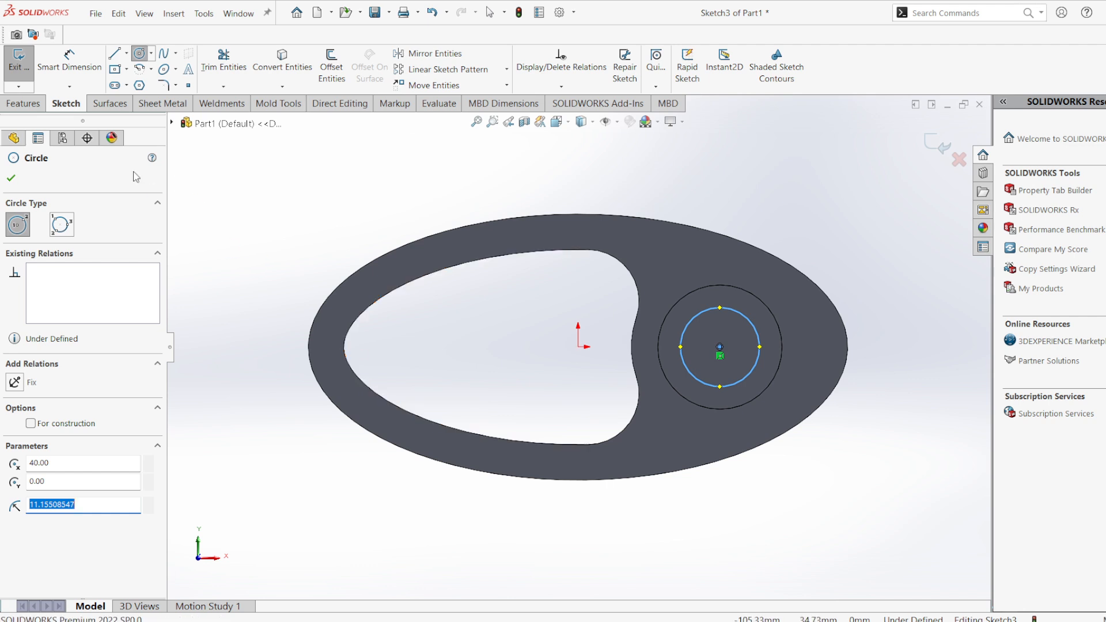
- Set the diameter of the circle inside the boss outline to 20 mm
click(74, 77)
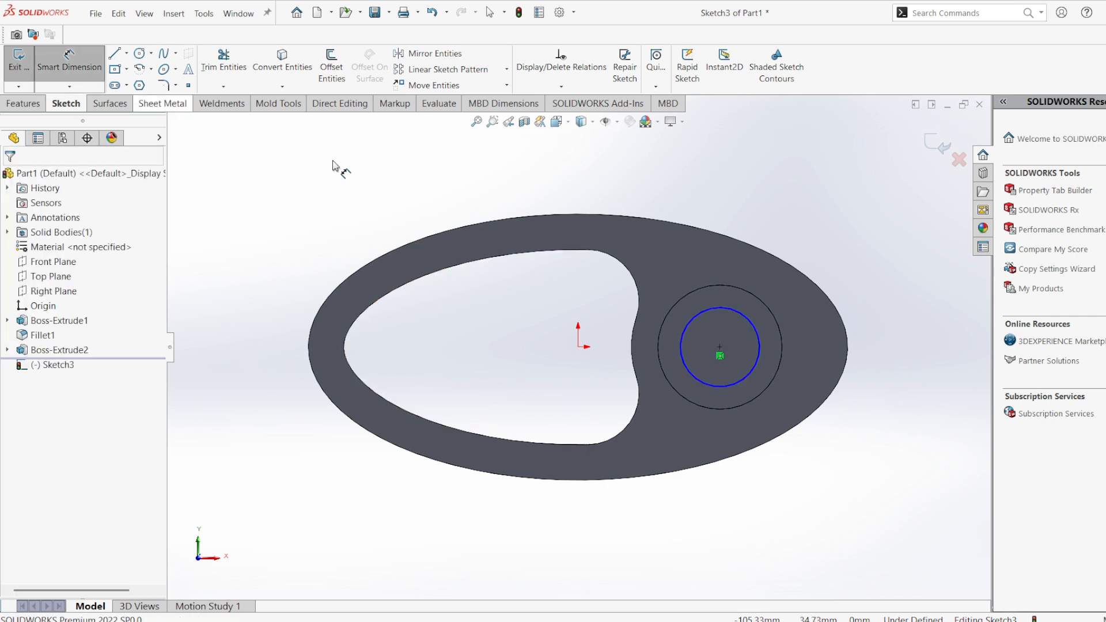
click(745, 321)
click(870, 311)
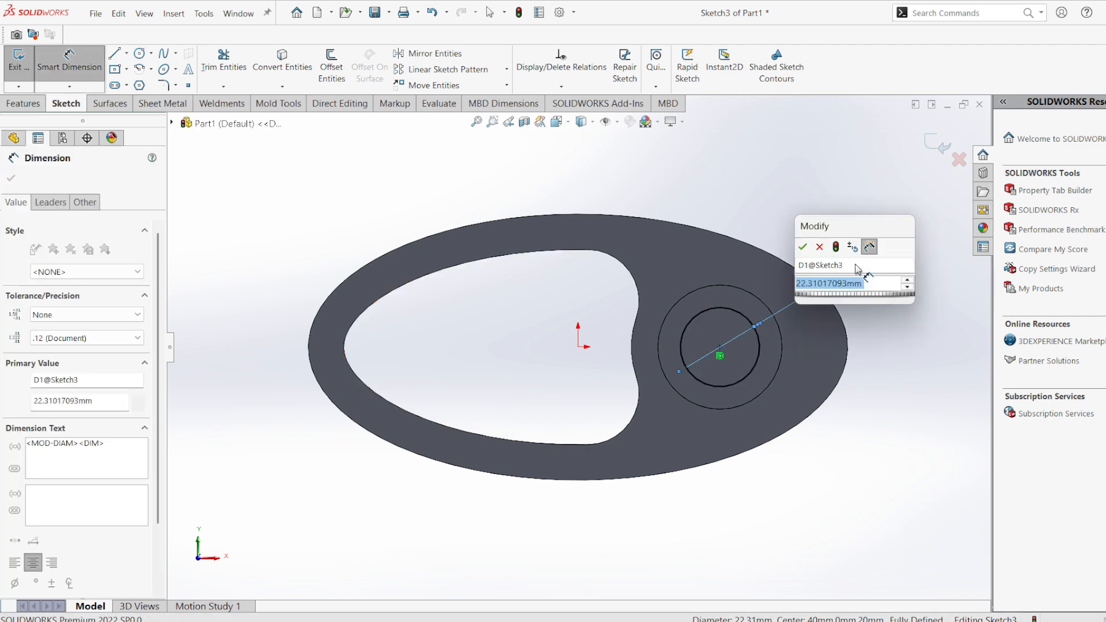
text(20)
key(Return)
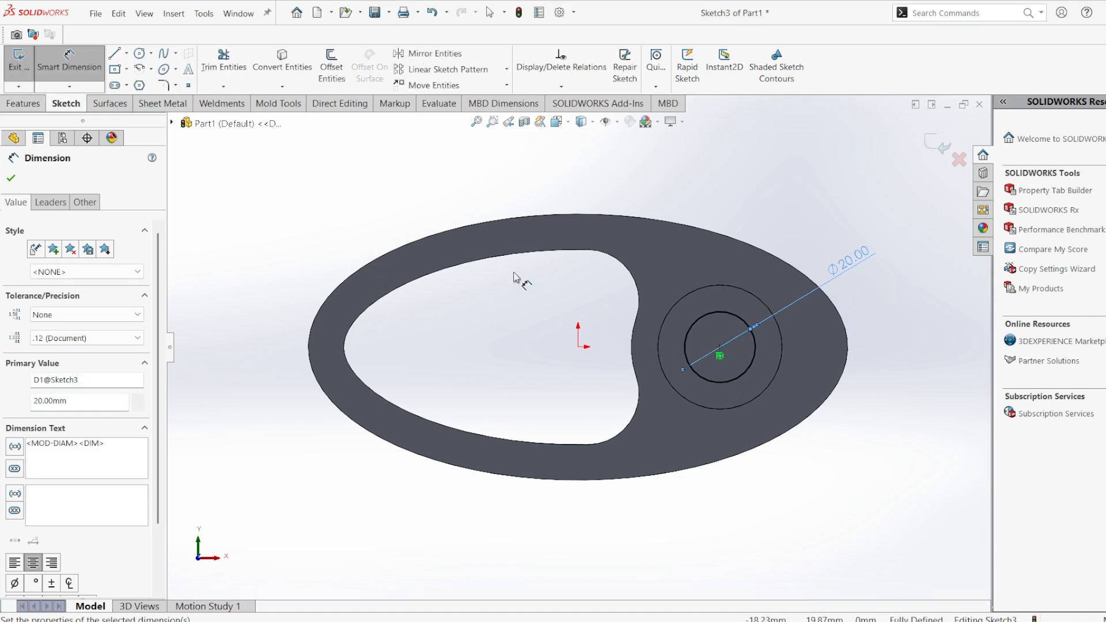
- Draw a vertical centerline through the 20 mm circle from its uppermost to its lowest point
click(126, 54)
click(141, 86)
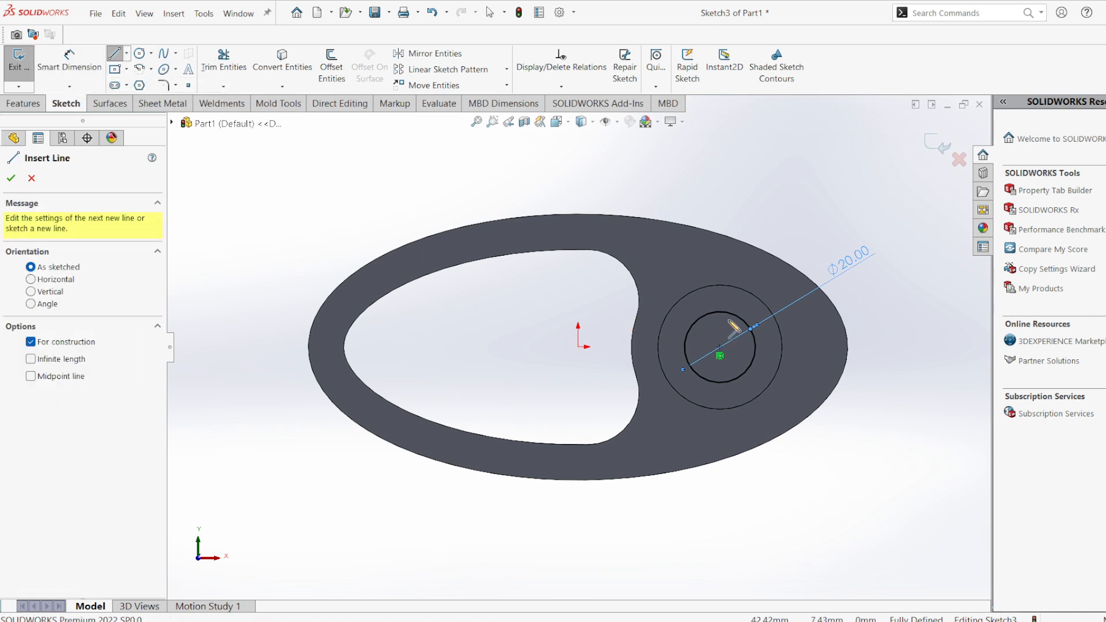
click(720, 312)
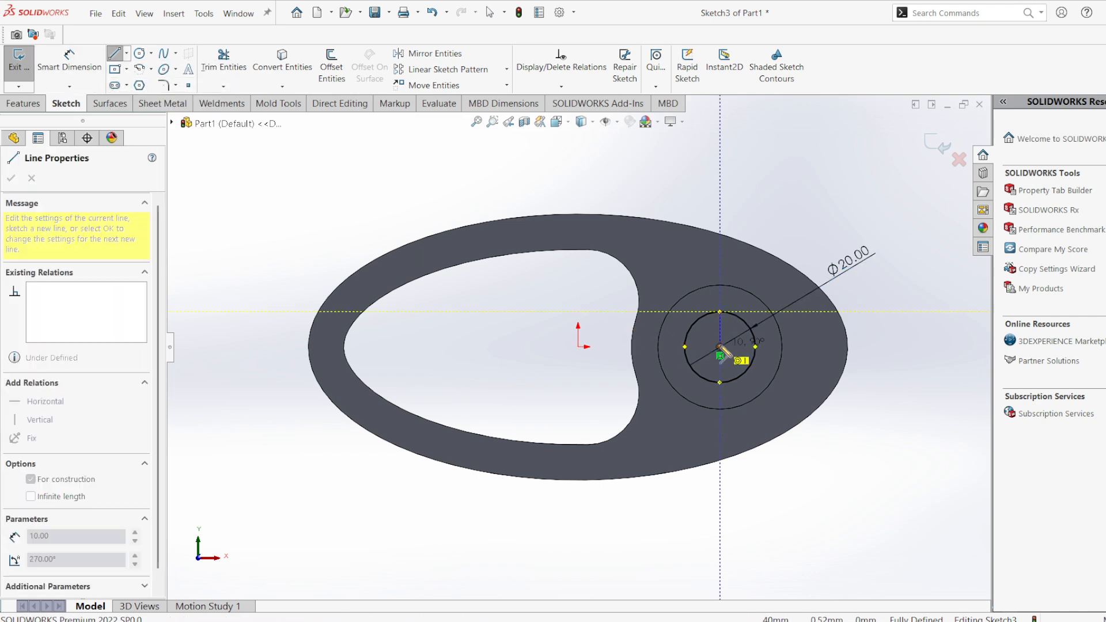
click(720, 382)
right_click(861, 467)
click(886, 477)
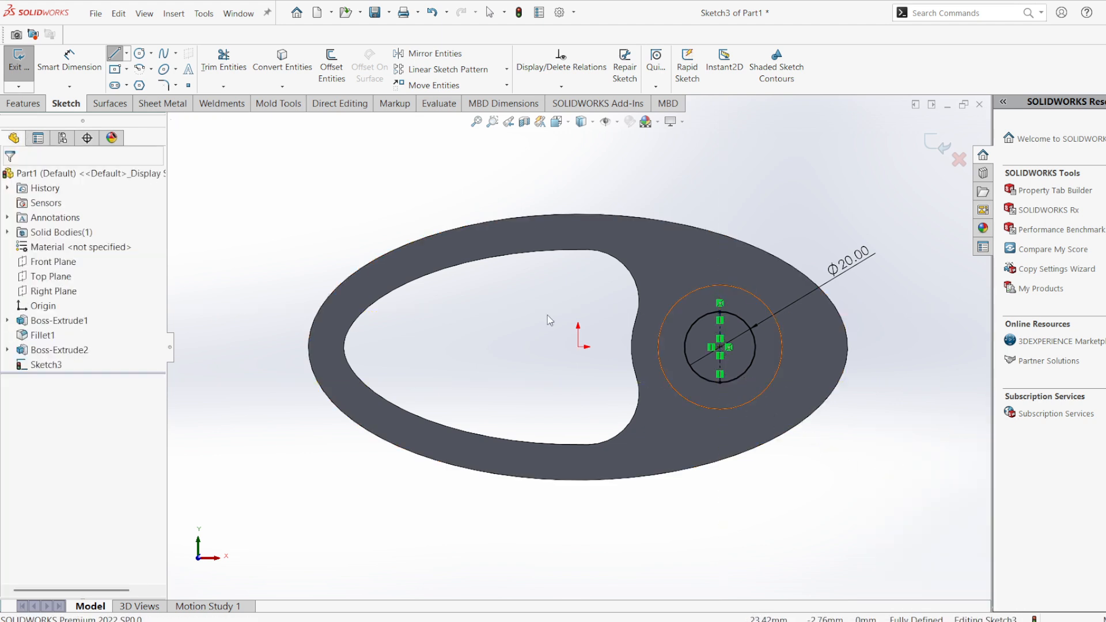
- Sketch a center rectangle about 7.6 mm wide and 9 mm high, centred on the circle's uppermost point
click(126, 70)
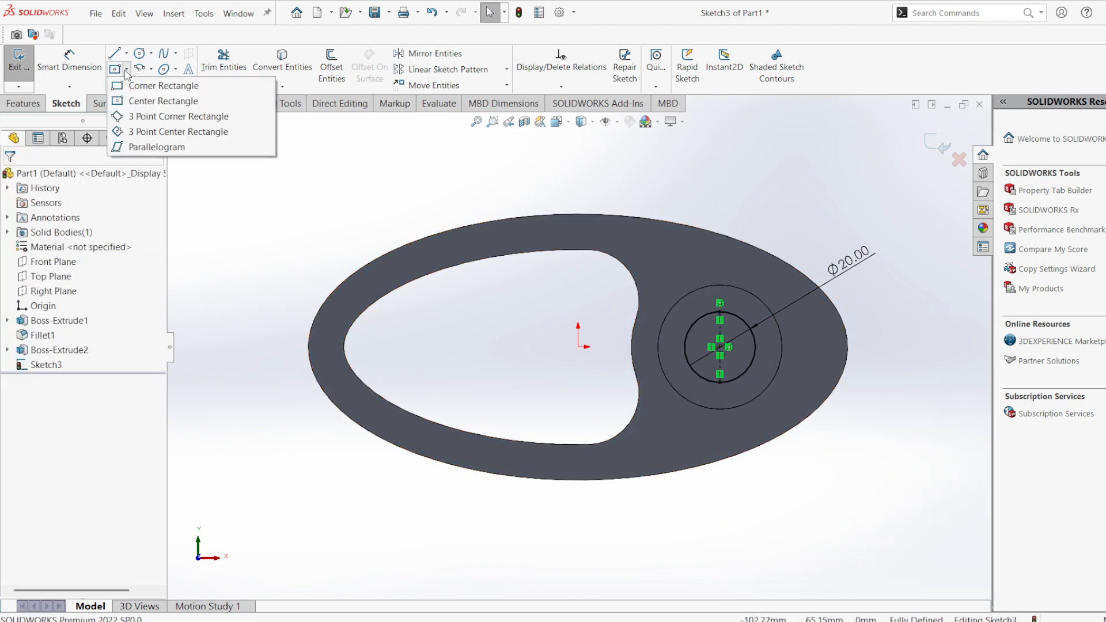
click(132, 101)
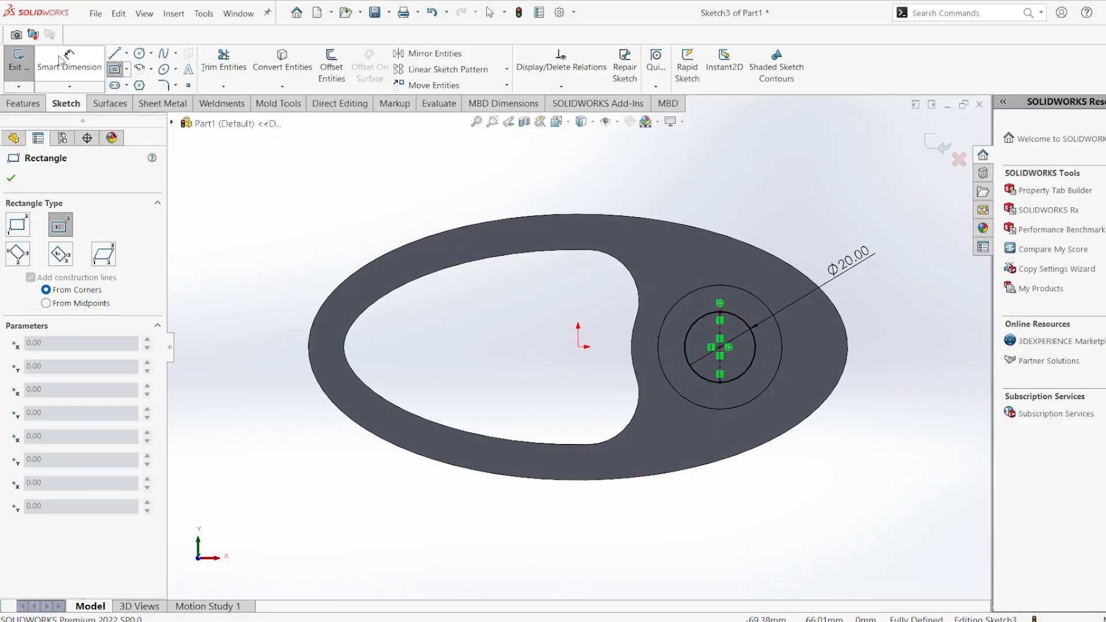
click(720, 313)
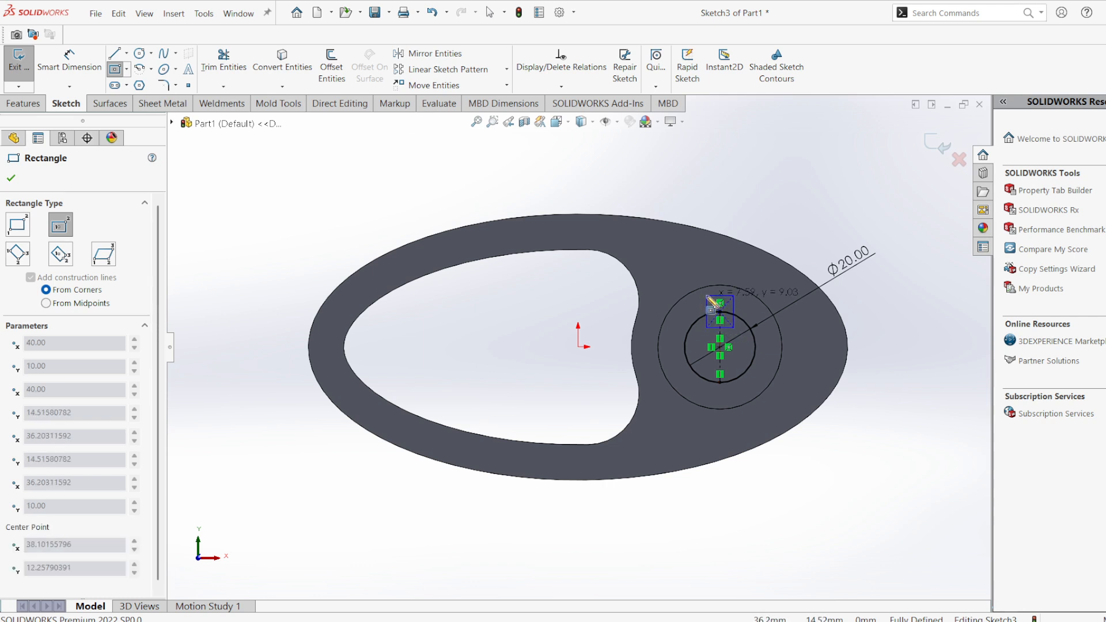
click(708, 296)
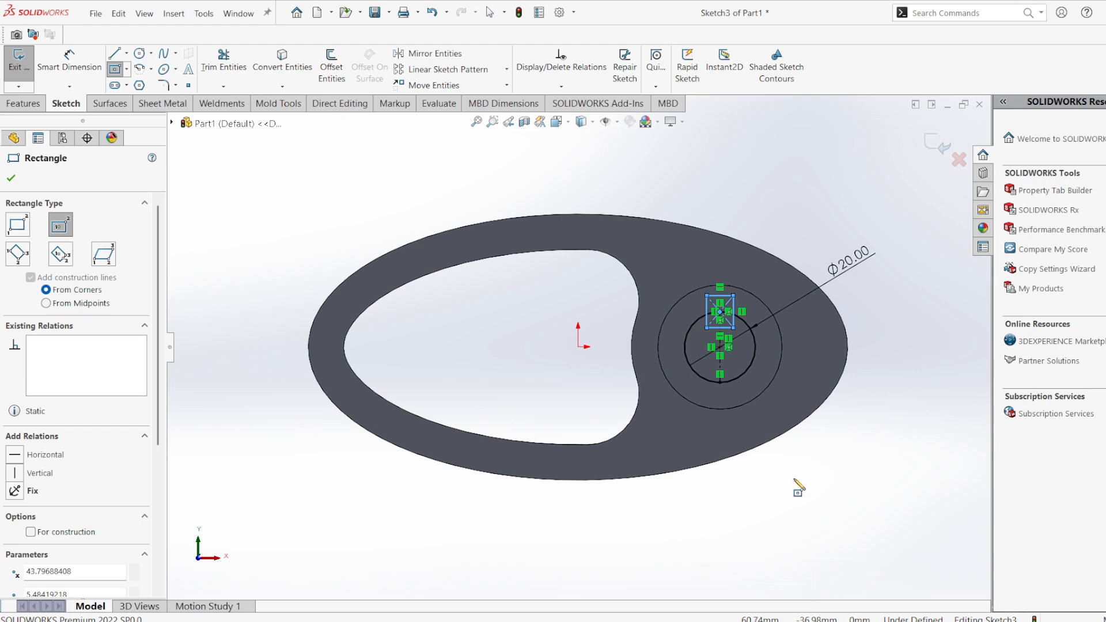
- Check the keyway size in the reference drawing and set the rectangle's width to 4 mm
scroll(778, 475, up, 1)
scroll(700, 366, down, 2)
scroll(699, 369, down, 2)
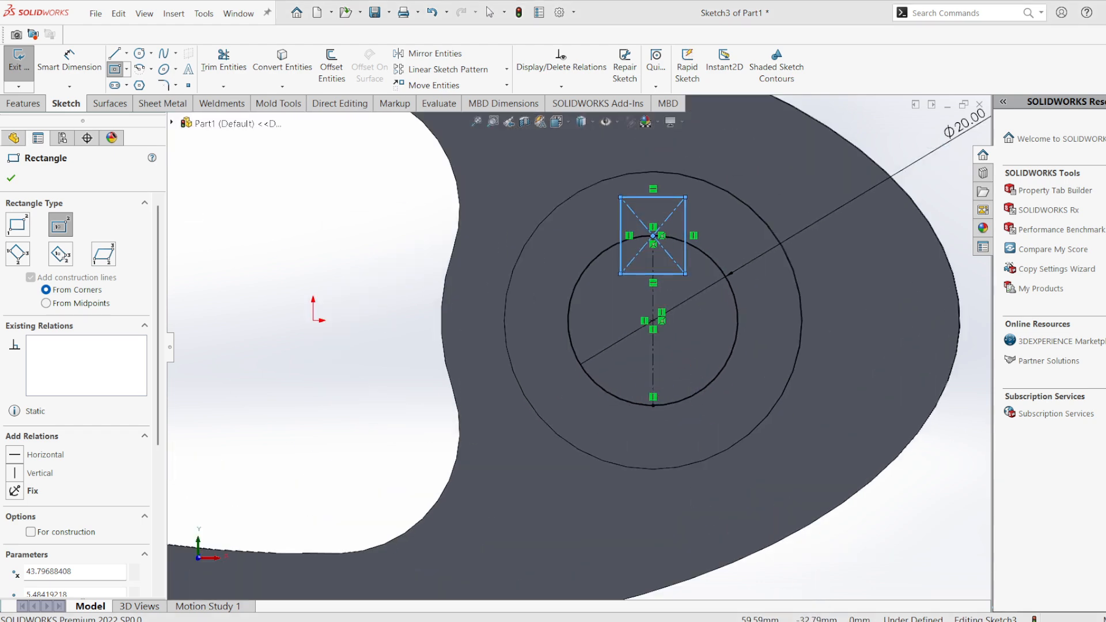
key(alt+Tab)
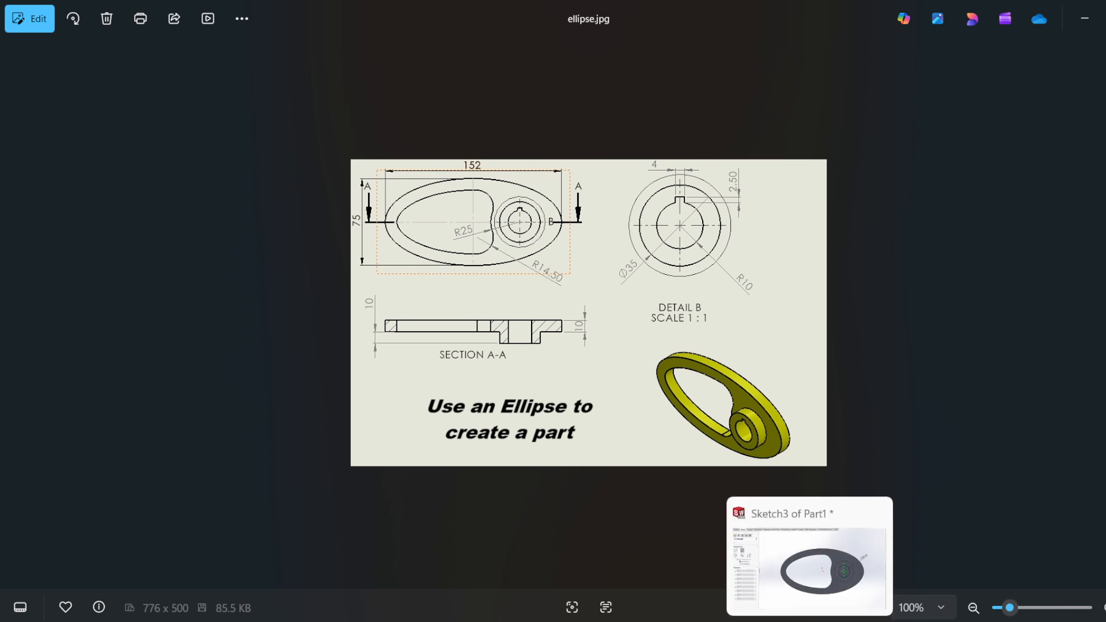
click(810, 619)
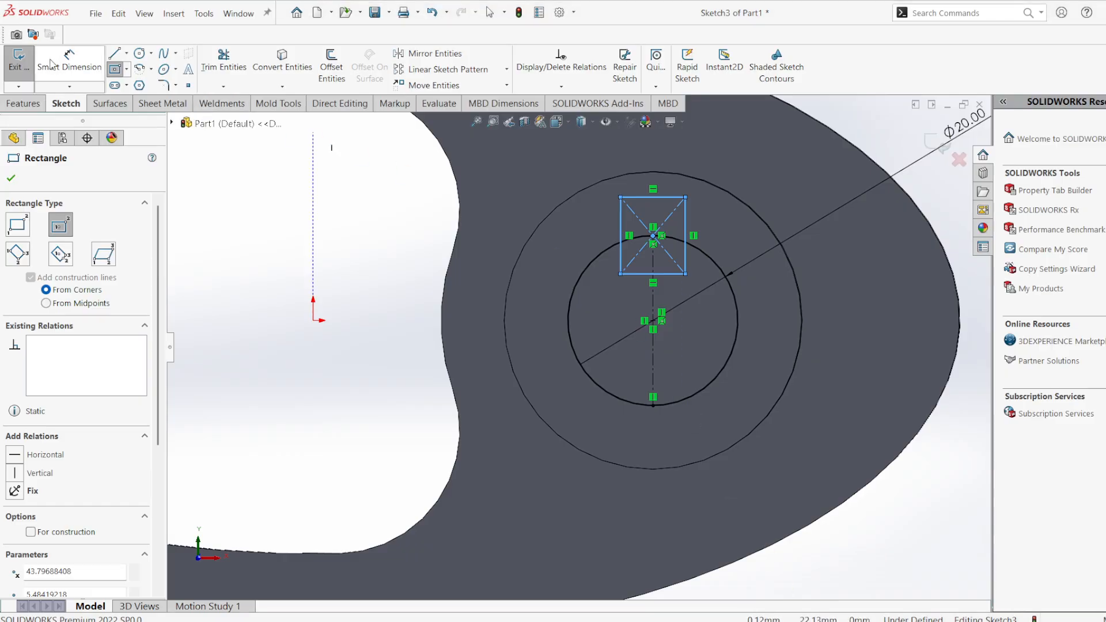
click(636, 198)
click(650, 159)
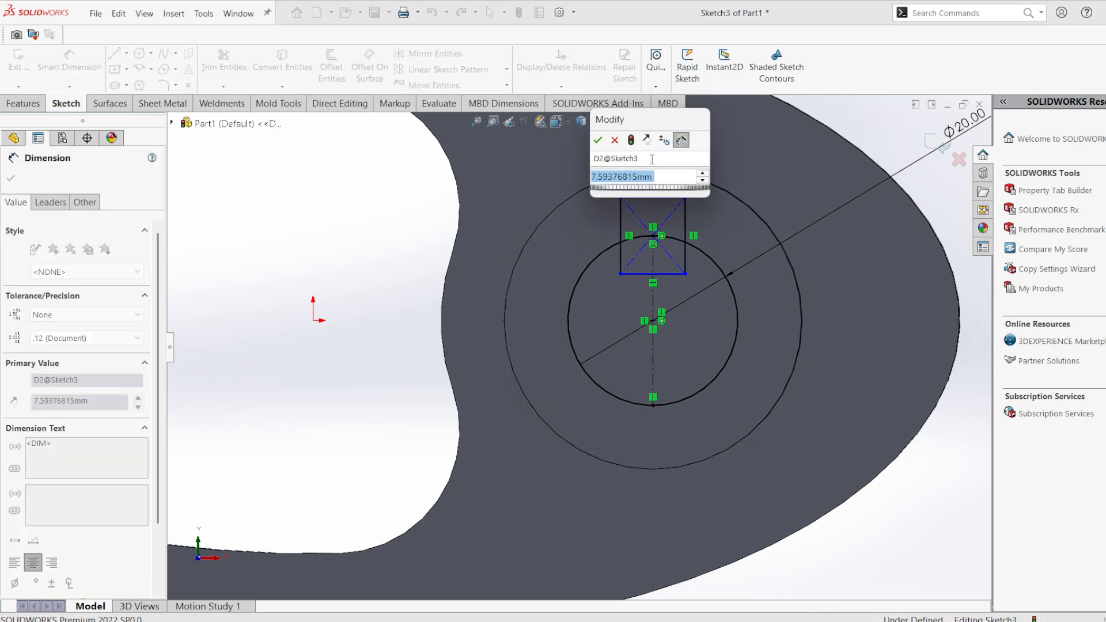
text(4)
key(Return)
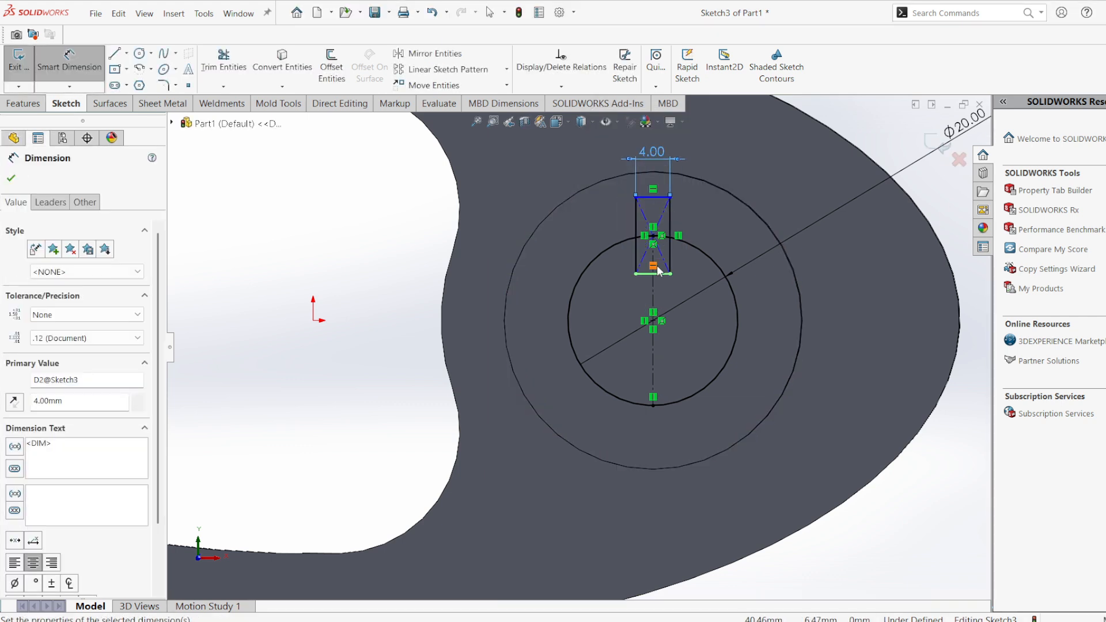
scroll(663, 253, down, 3)
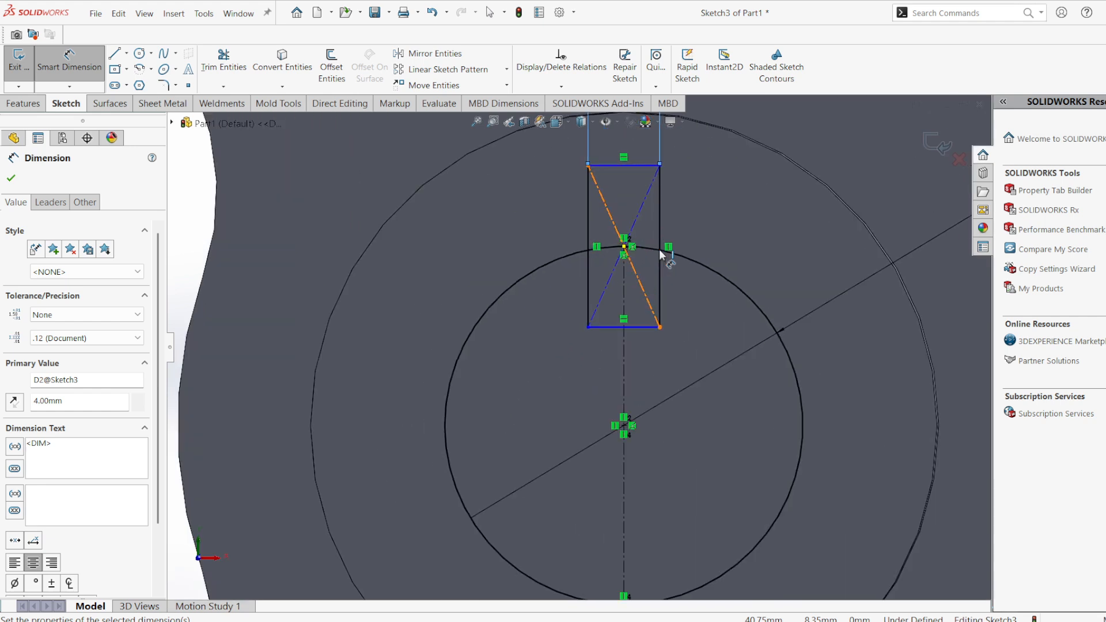
scroll(577, 347, up, 2)
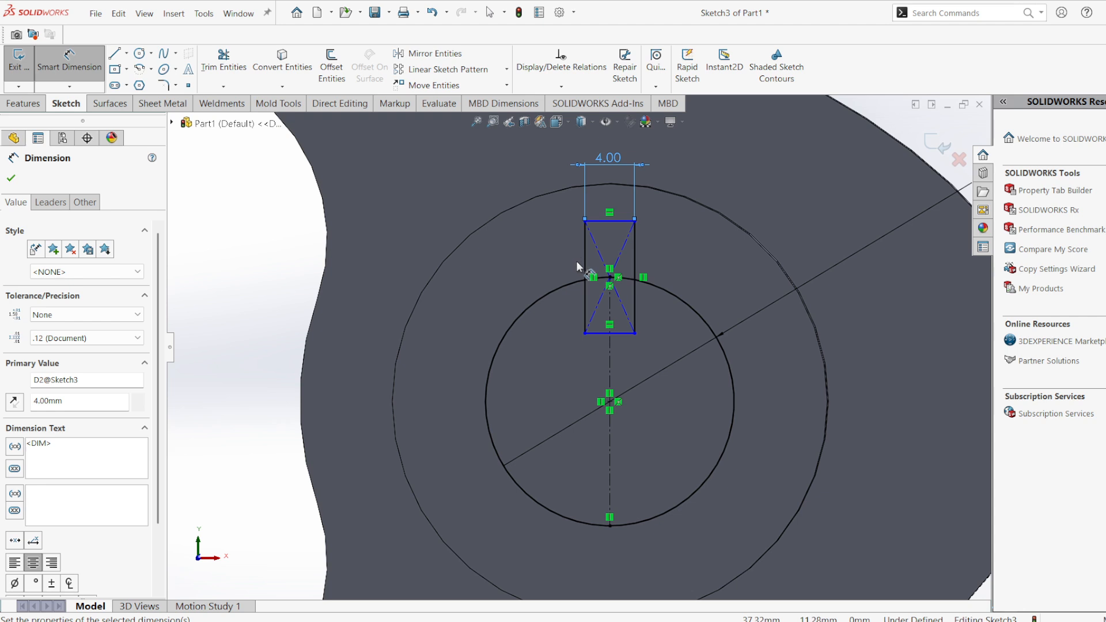
scroll(609, 273, down, 1)
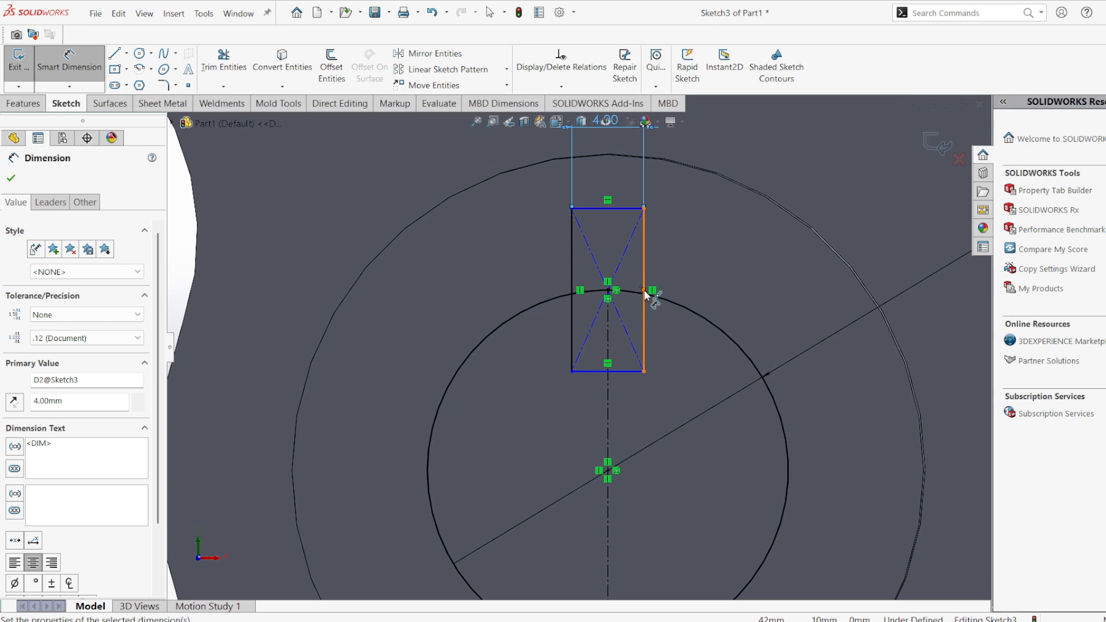
scroll(644, 289, down, 4)
scroll(623, 269, up, 1)
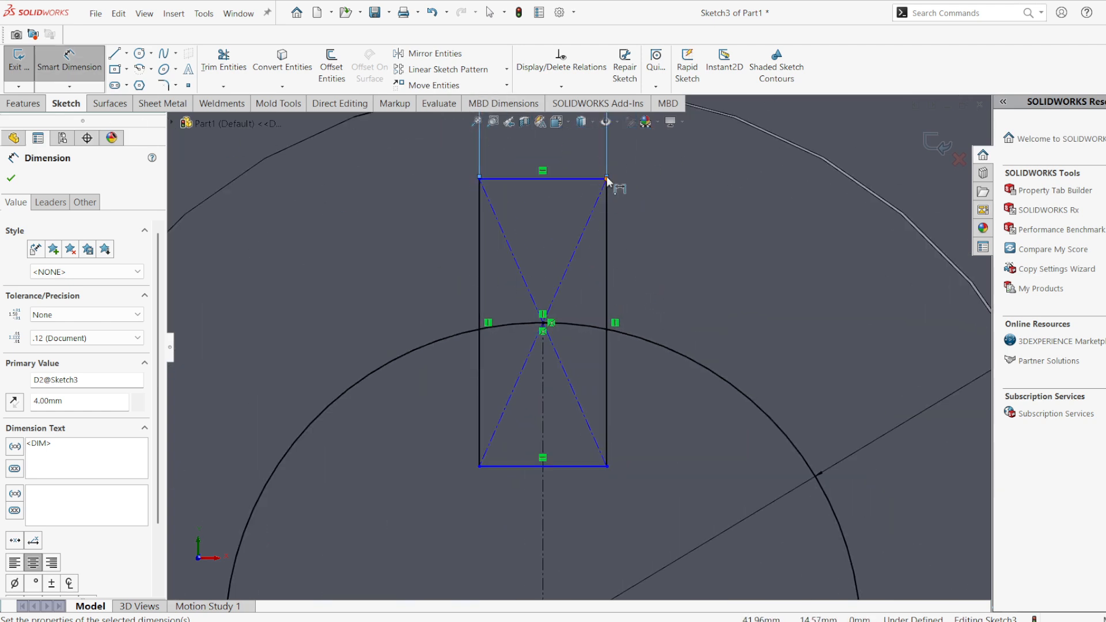
key(Escape)
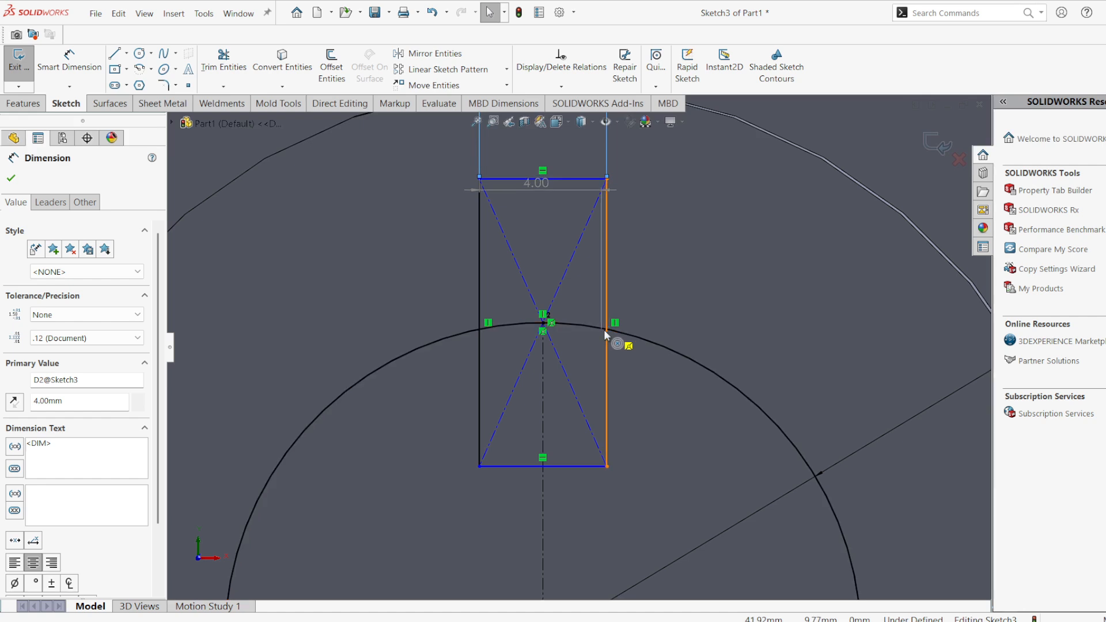
drag(603, 330, 652, 311)
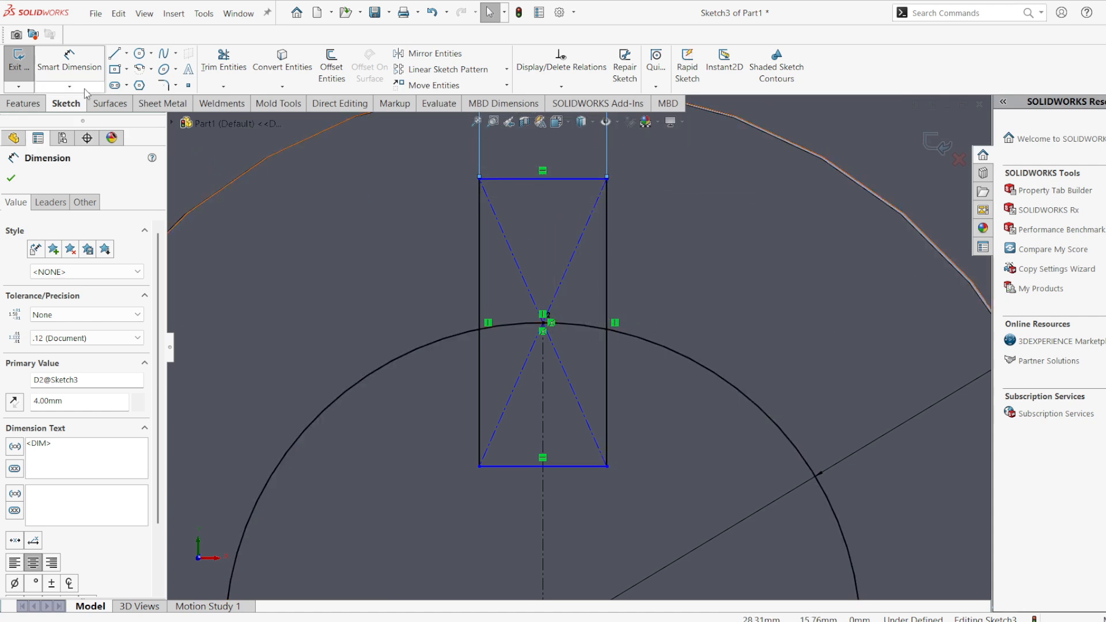
click(80, 68)
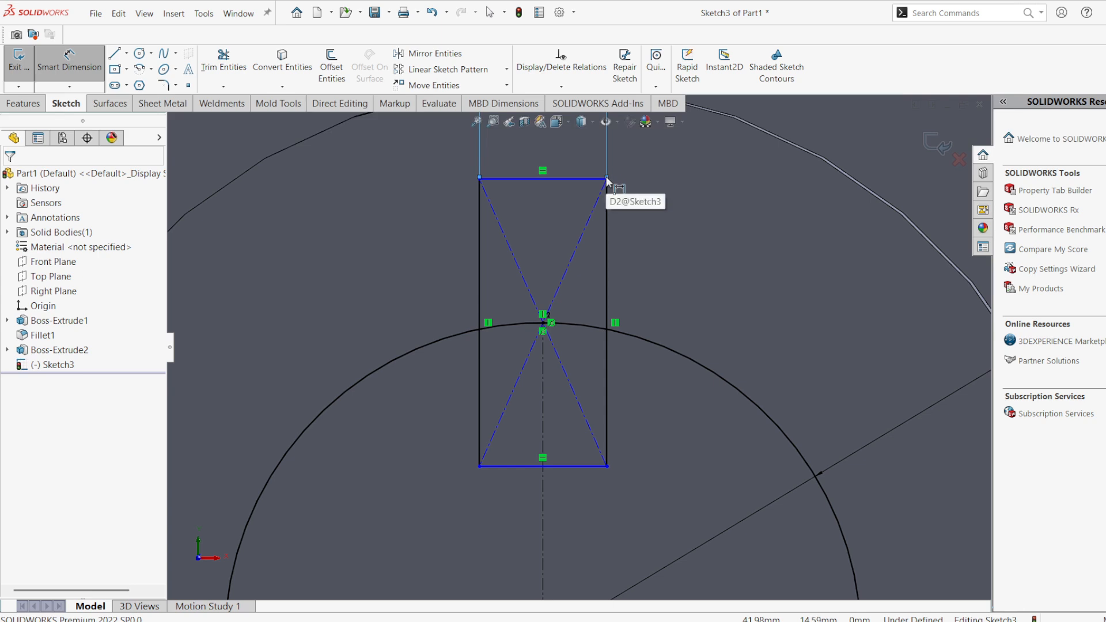
key(Escape)
mouse_move(606, 329)
mouse_down()
mouse_move(604, 289)
mouse_move(606, 332)
mouse_up()
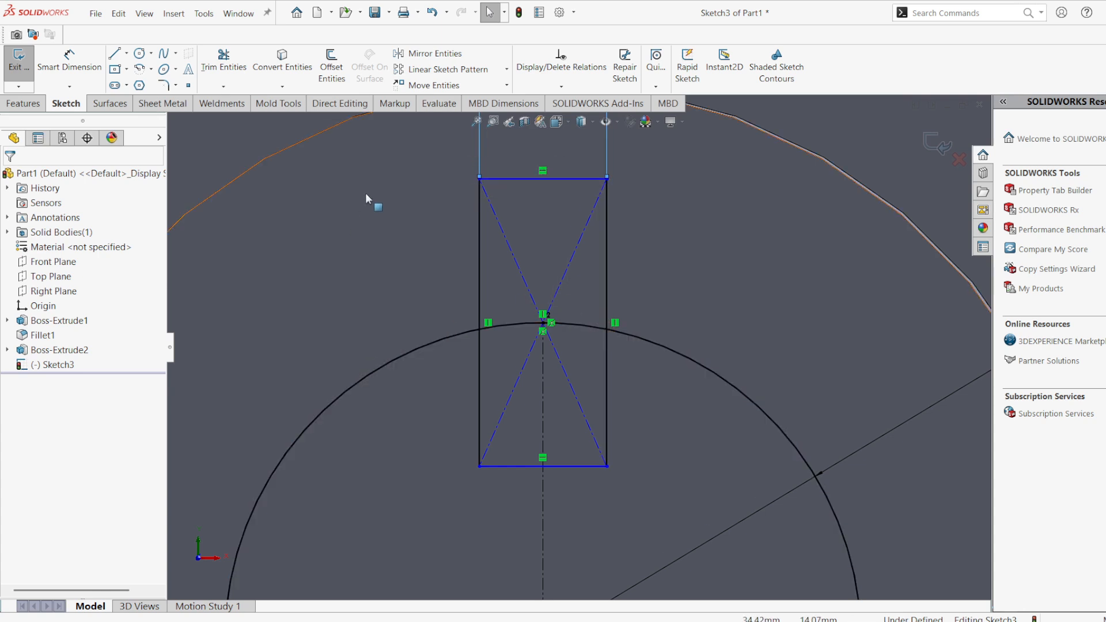
- Trim away the parts of the rectangle and its diagonal construction lines that lie inside the 20 mm circle
click(224, 68)
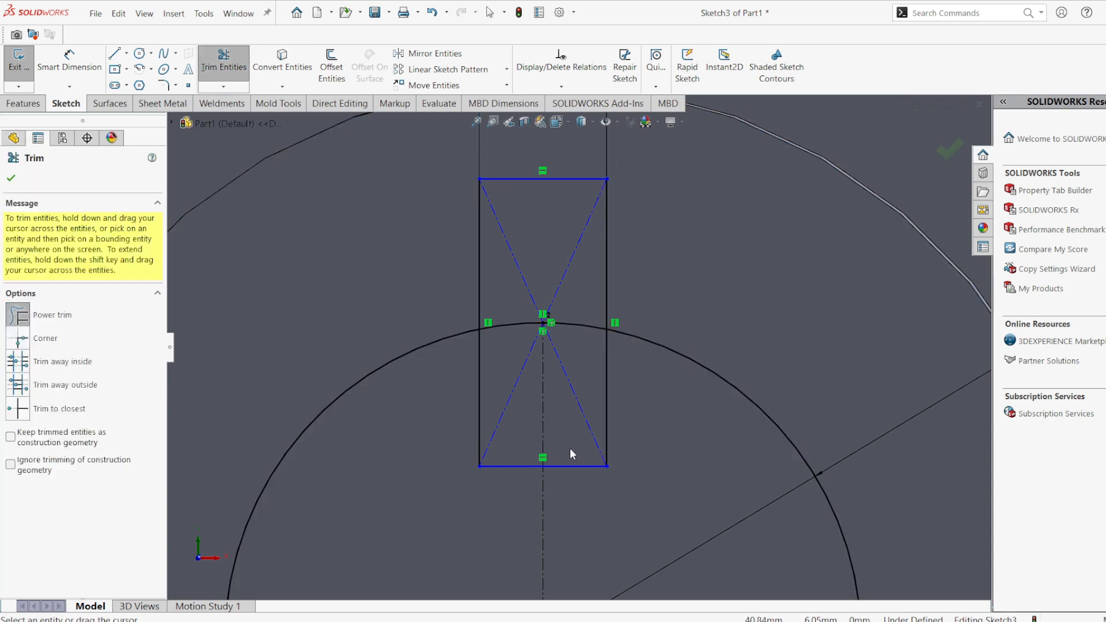
mouse_move(558, 451)
mouse_down()
mouse_move(575, 488)
mouse_move(587, 406)
mouse_move(650, 413)
mouse_move(481, 388)
mouse_move(528, 455)
mouse_up()
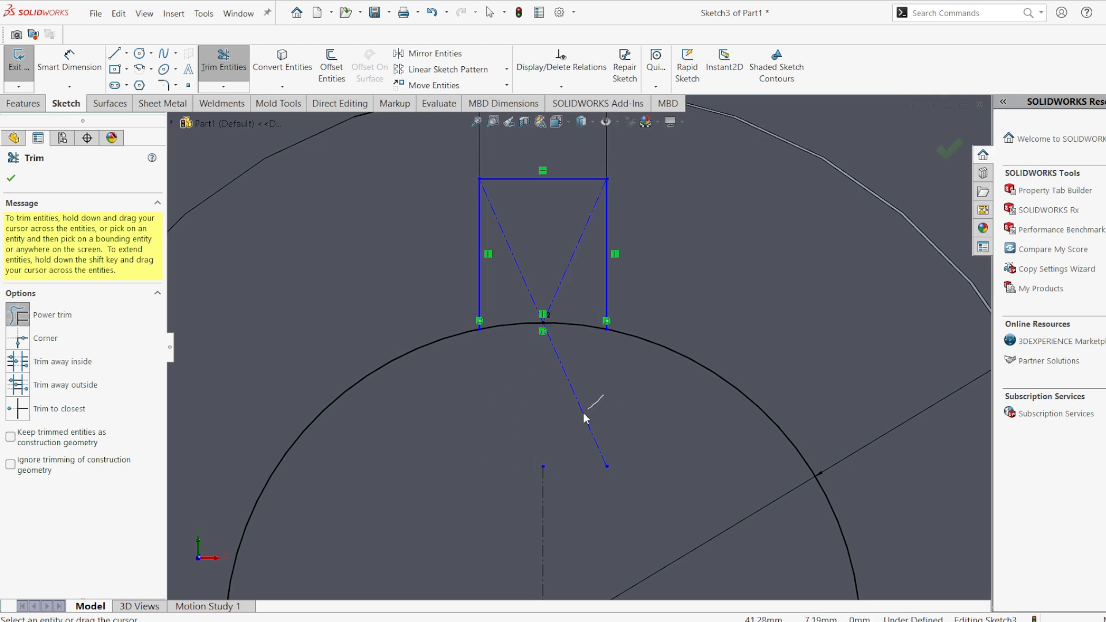
drag(583, 412, 545, 434)
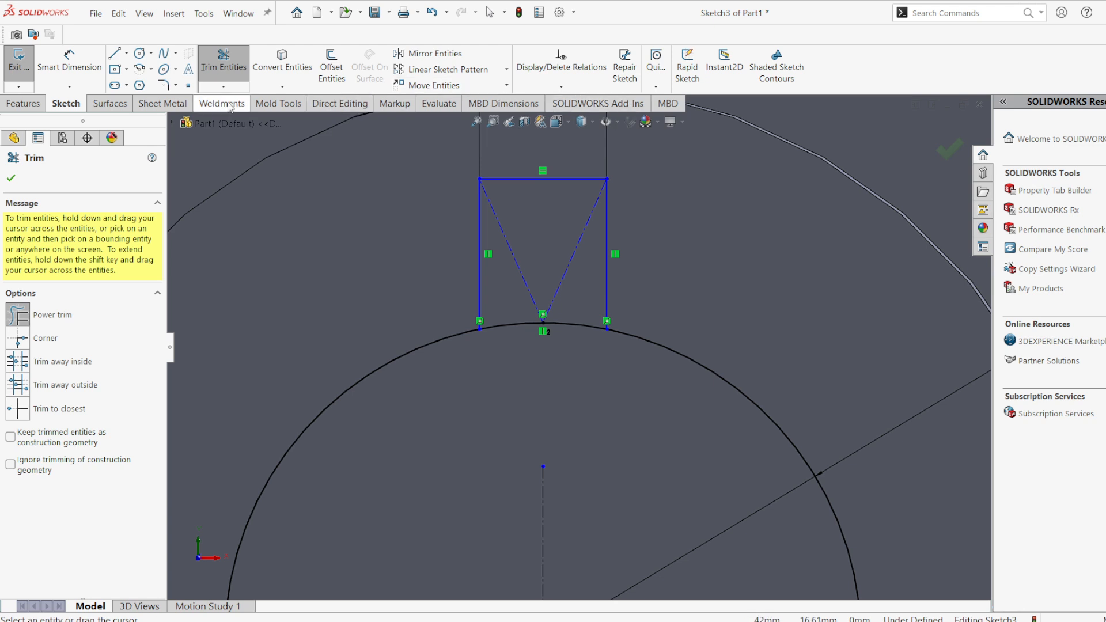
- Dimension the keyway's side from its upper corner to the circle and set it to 2.5 mm
click(70, 58)
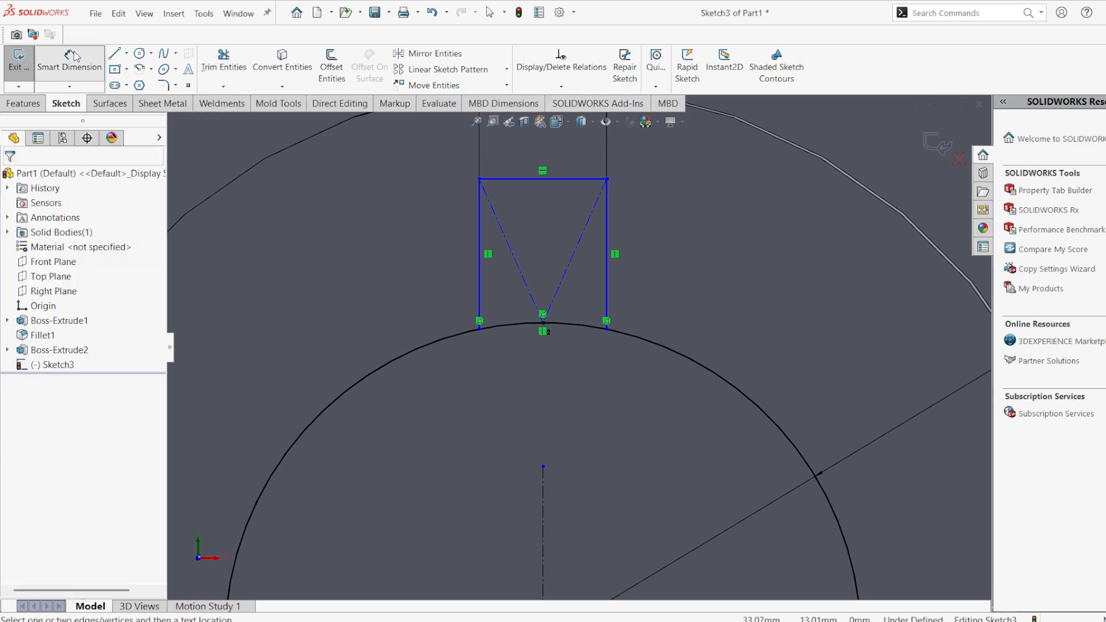
click(606, 179)
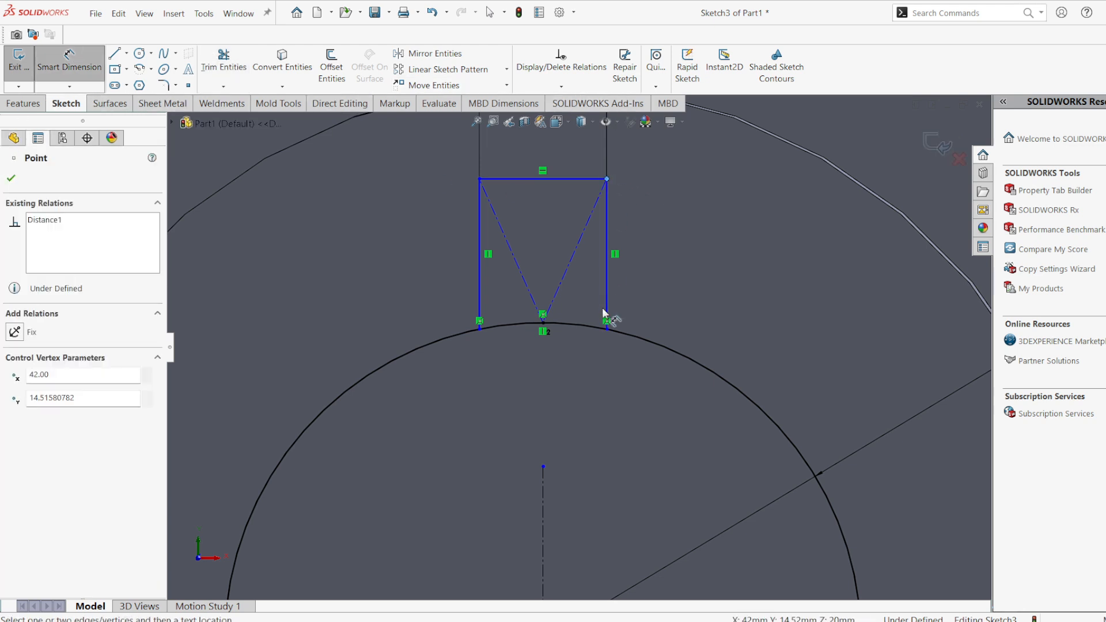
click(607, 331)
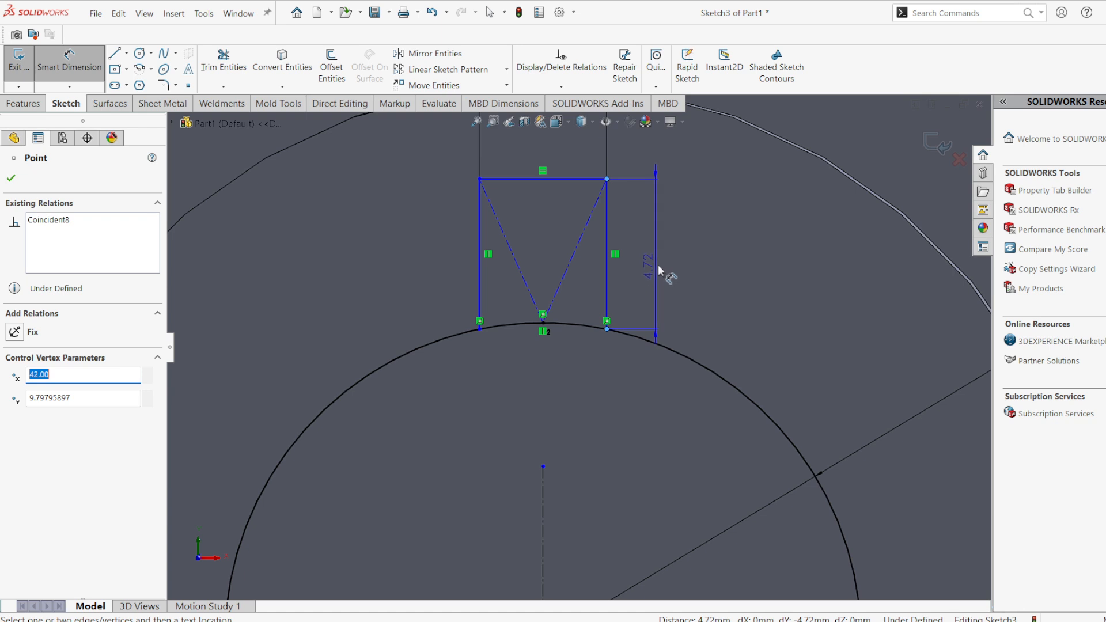
click(658, 266)
text(2.5)
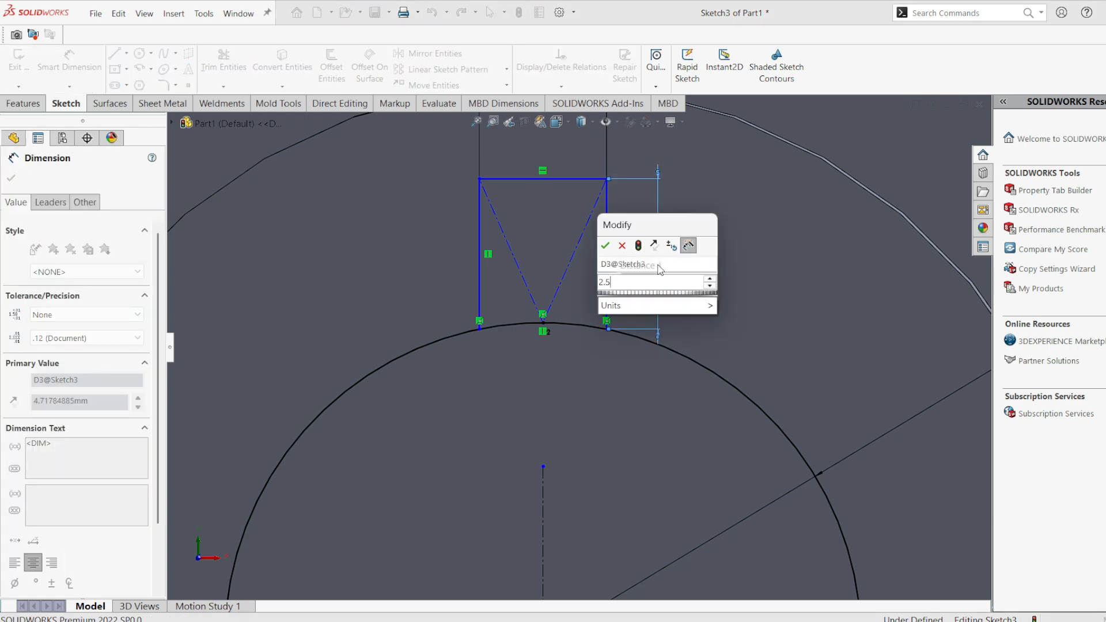
key(Return)
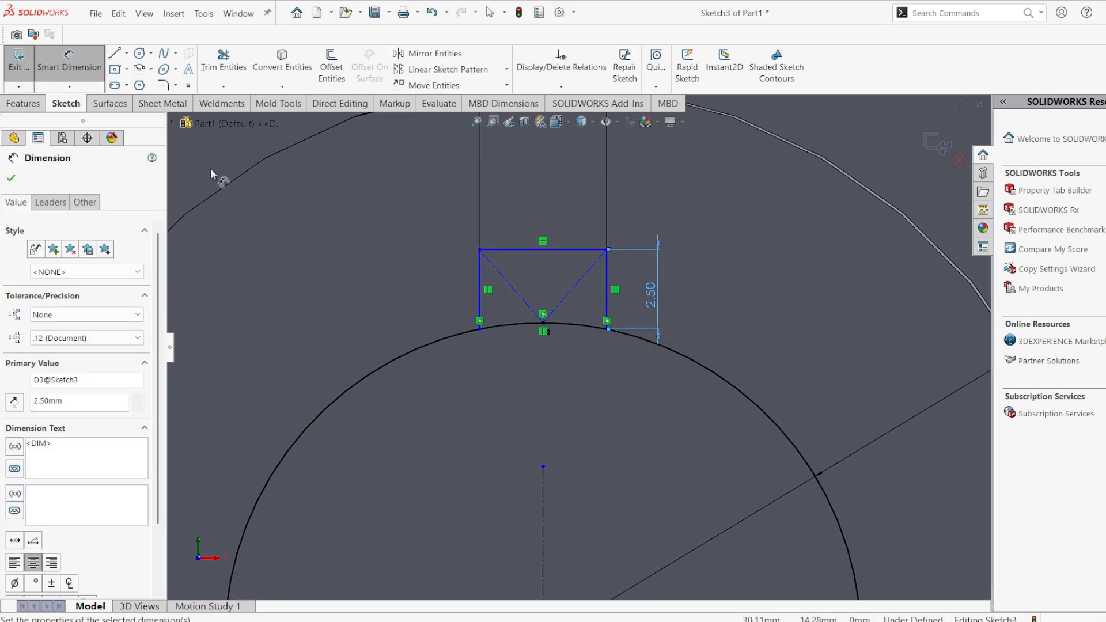
- Trim away the 20 mm circle's arc between the keyway's two sides and exit the sketch
click(213, 69)
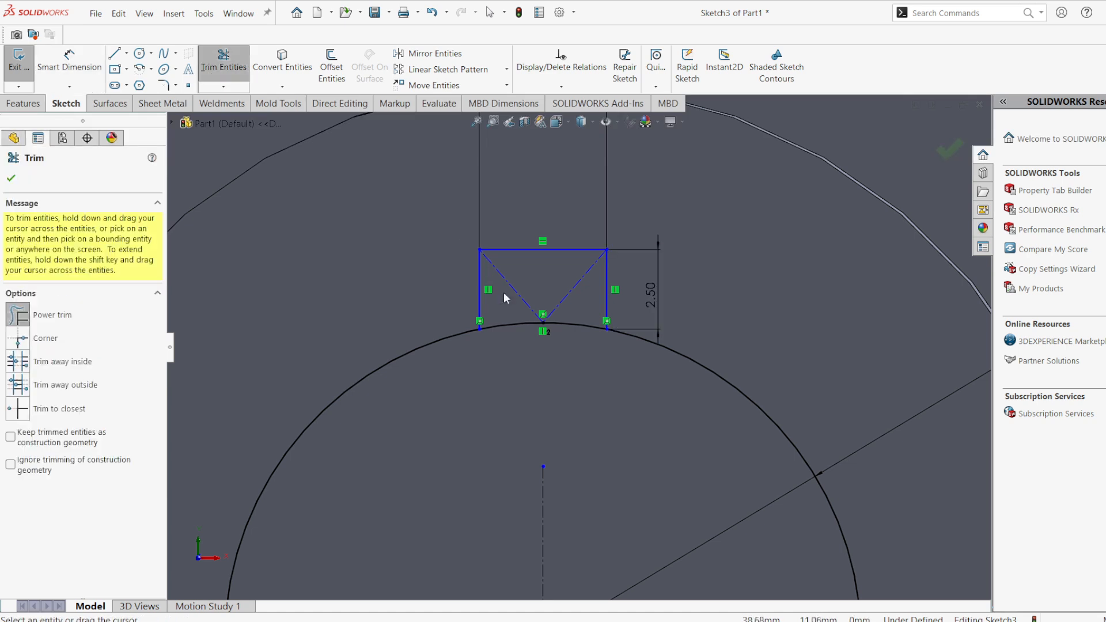
mouse_move(509, 303)
mouse_down()
mouse_move(517, 361)
mouse_move(583, 317)
mouse_up()
scroll(581, 469, up, 5)
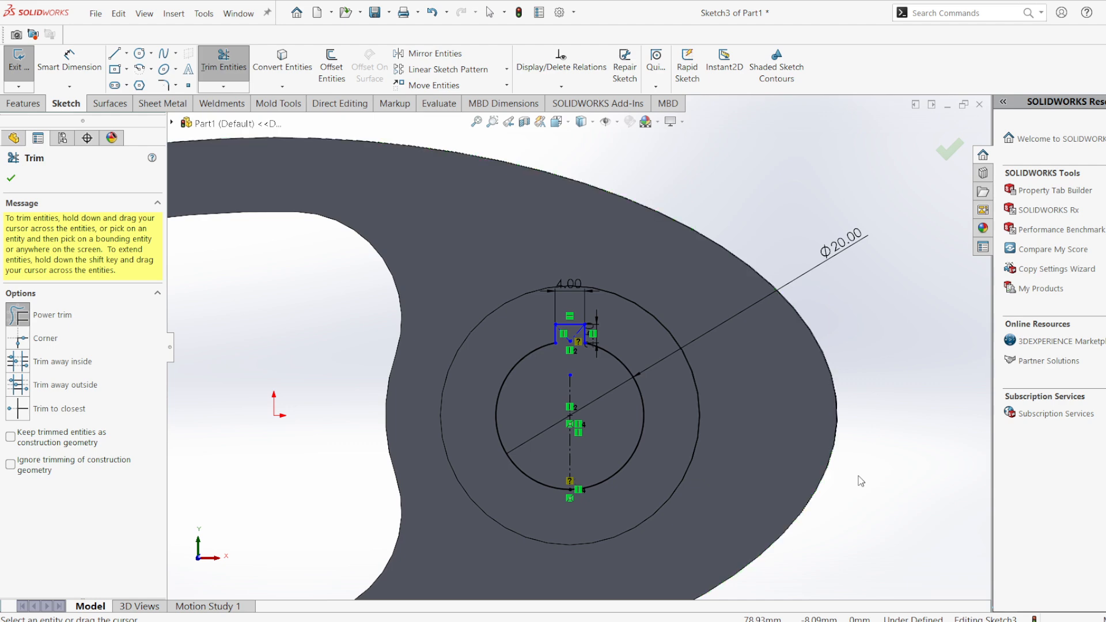
scroll(755, 396, up, 3)
scroll(754, 395, down, 5)
scroll(756, 400, up, 2)
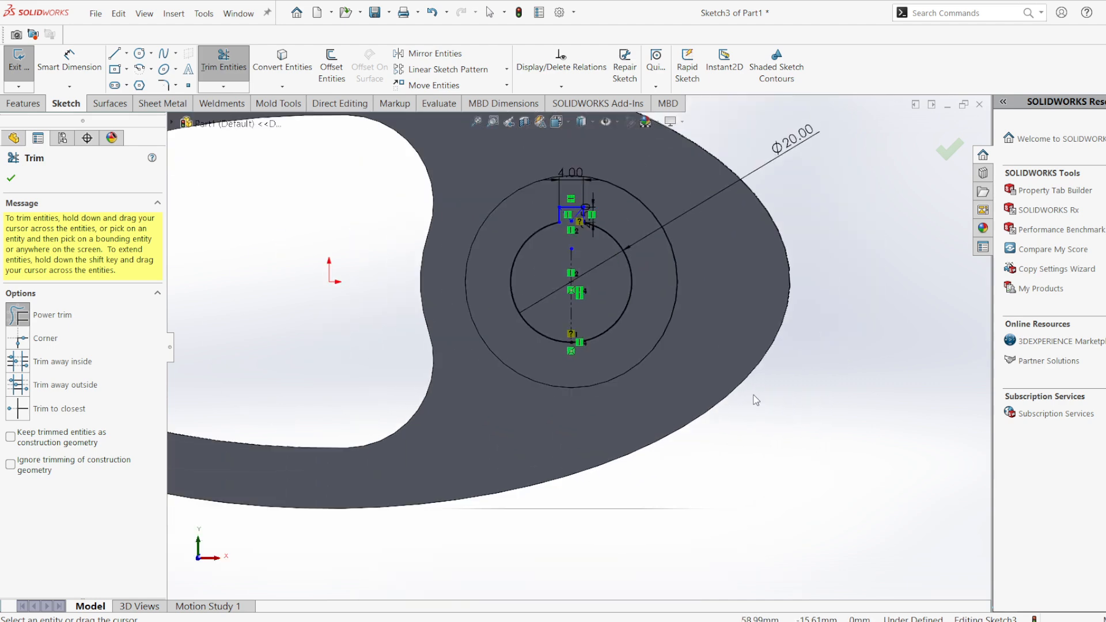
scroll(757, 402, up, 3)
scroll(766, 407, up, 2)
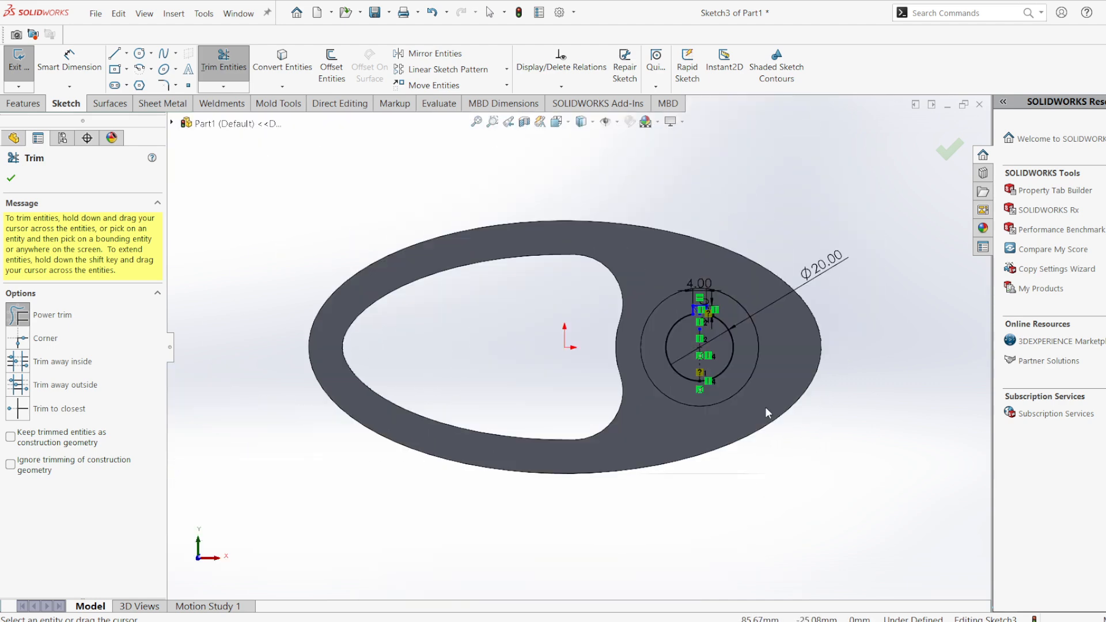
scroll(766, 409, down, 2)
click(948, 148)
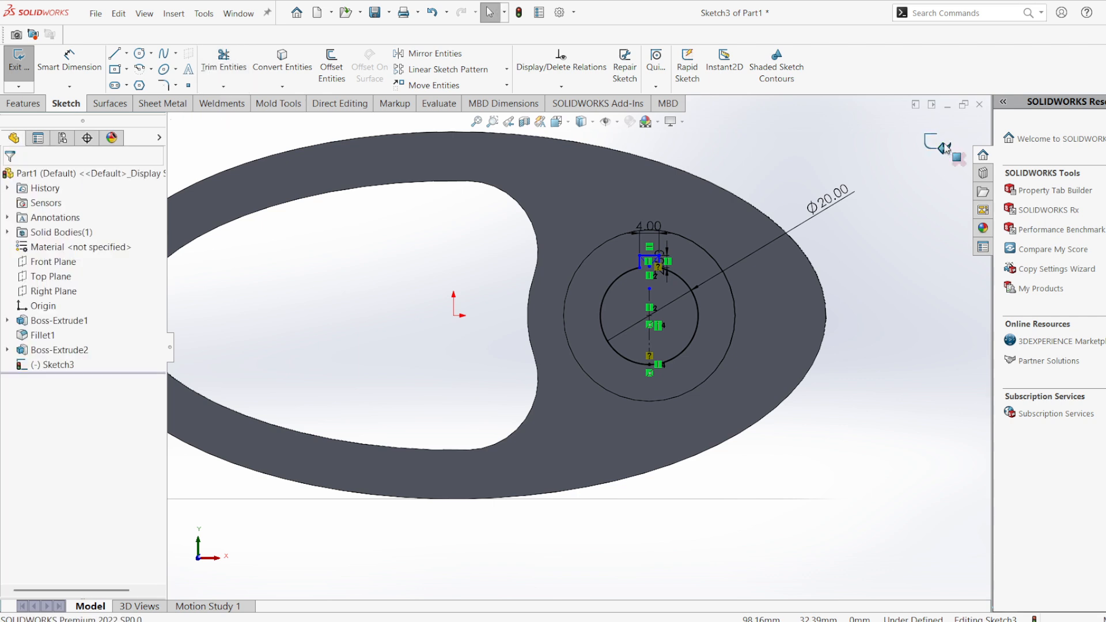
click(945, 149)
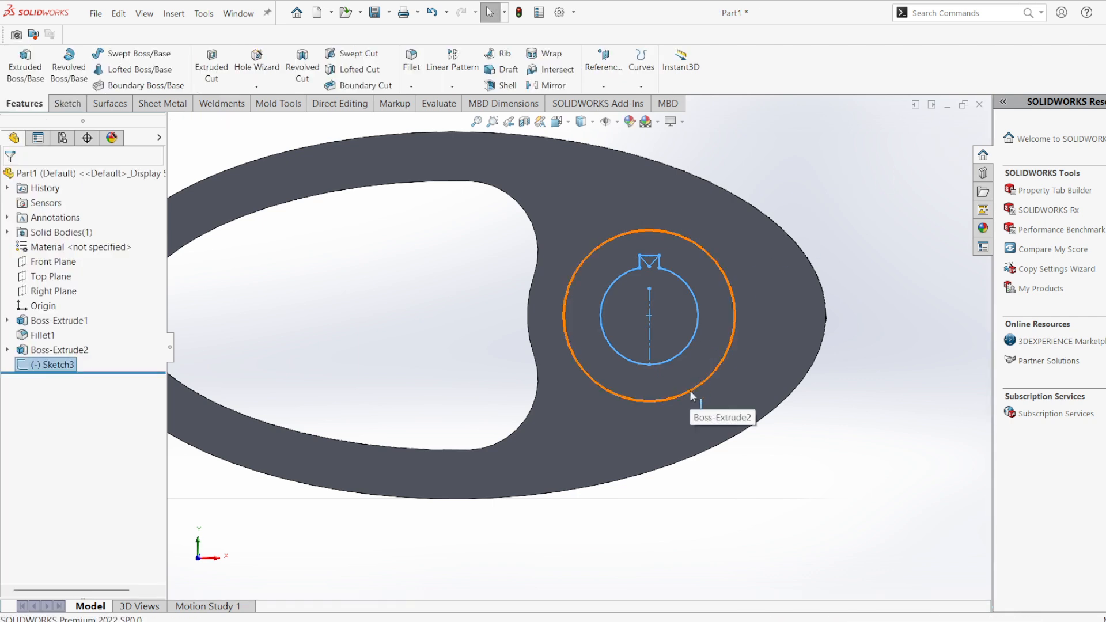
- Cut the bore and keyway profile through the part with an Extruded Cut set to Through All
click(214, 75)
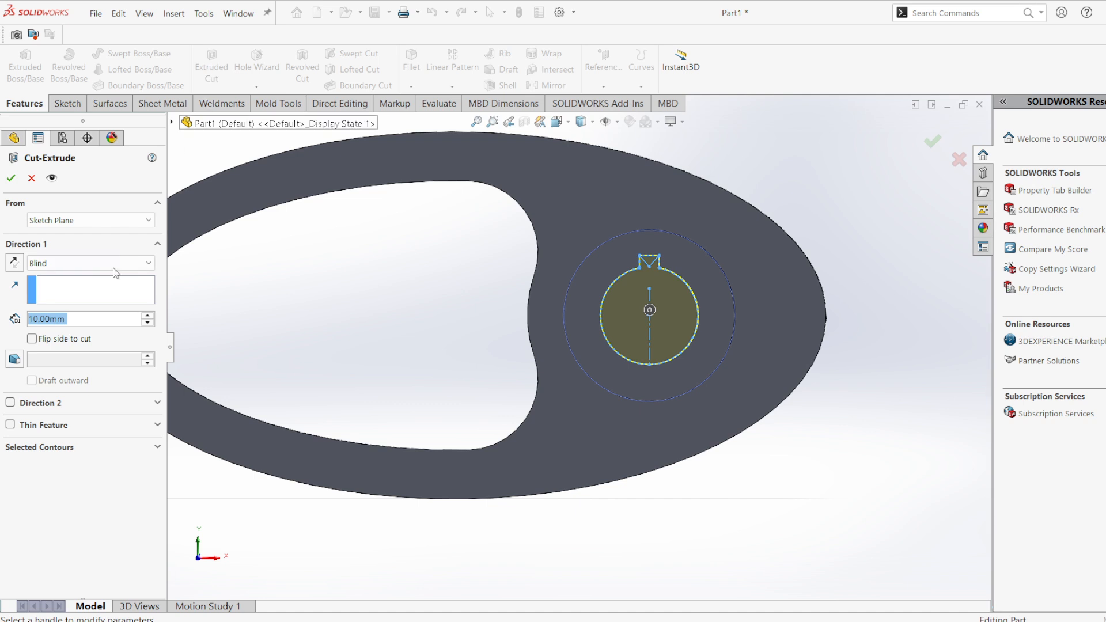
click(90, 265)
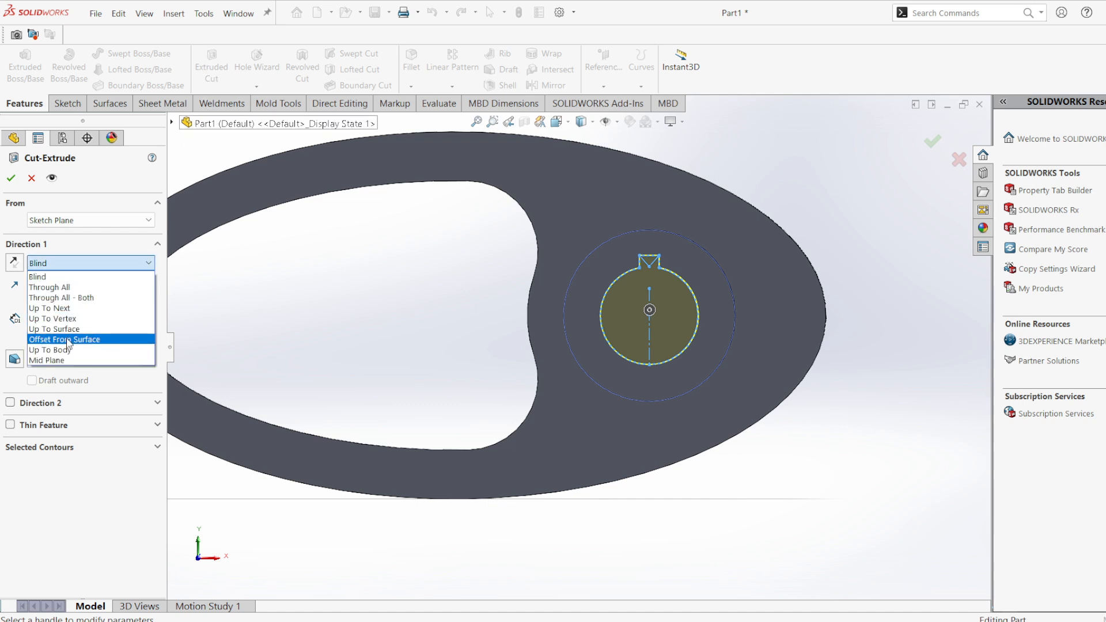
click(68, 286)
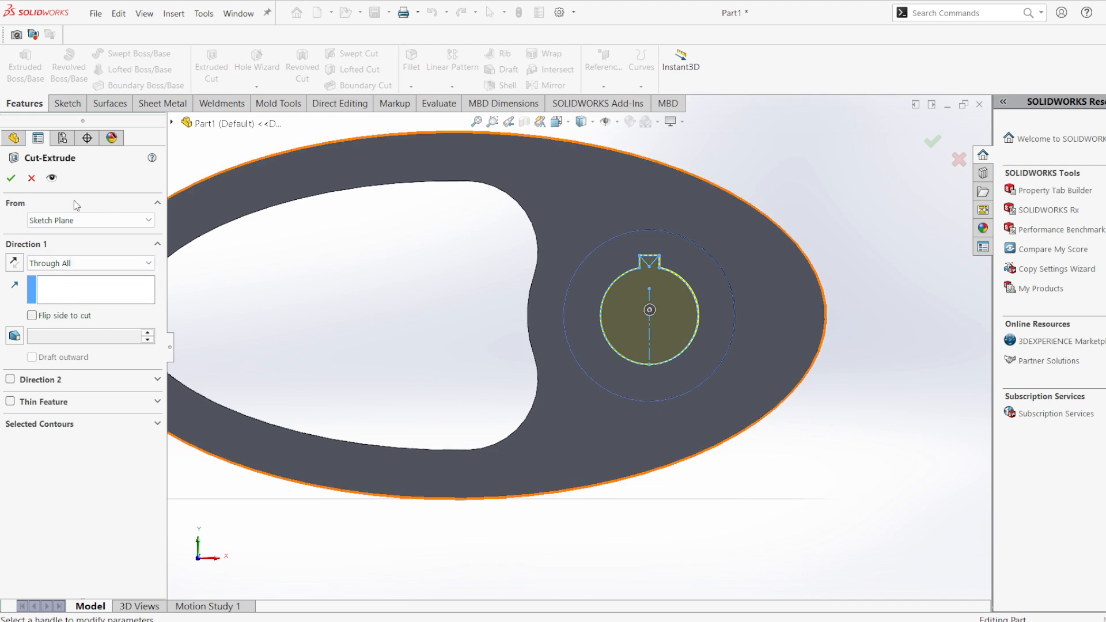
click(11, 178)
middle_drag(518, 392, 617, 472)
scroll(618, 471, up, 3)
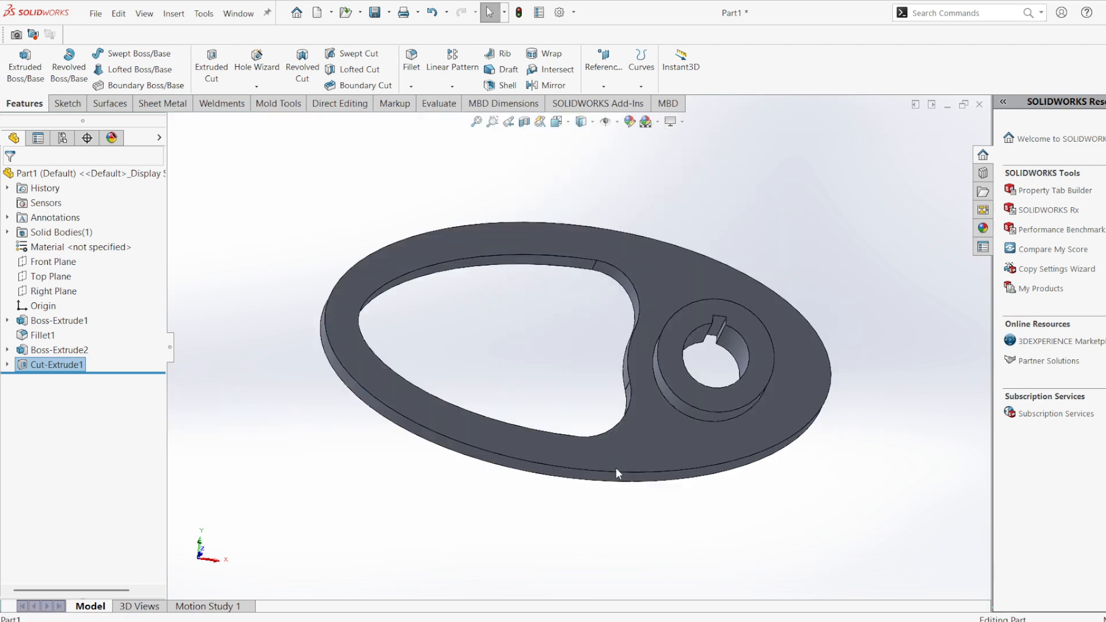
click(629, 122)
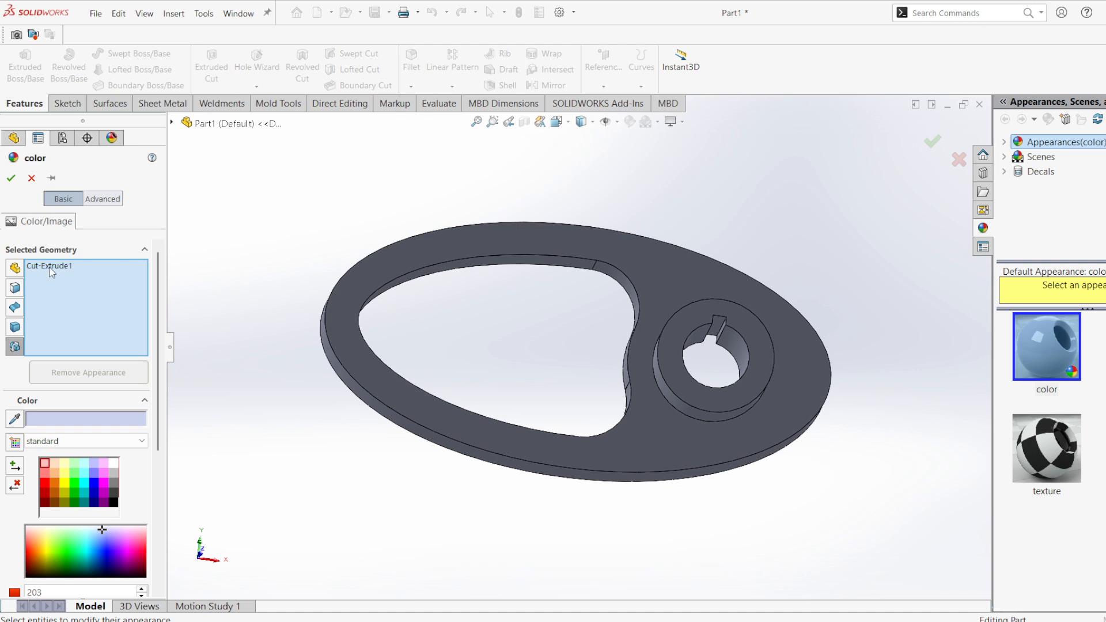
click(52, 267)
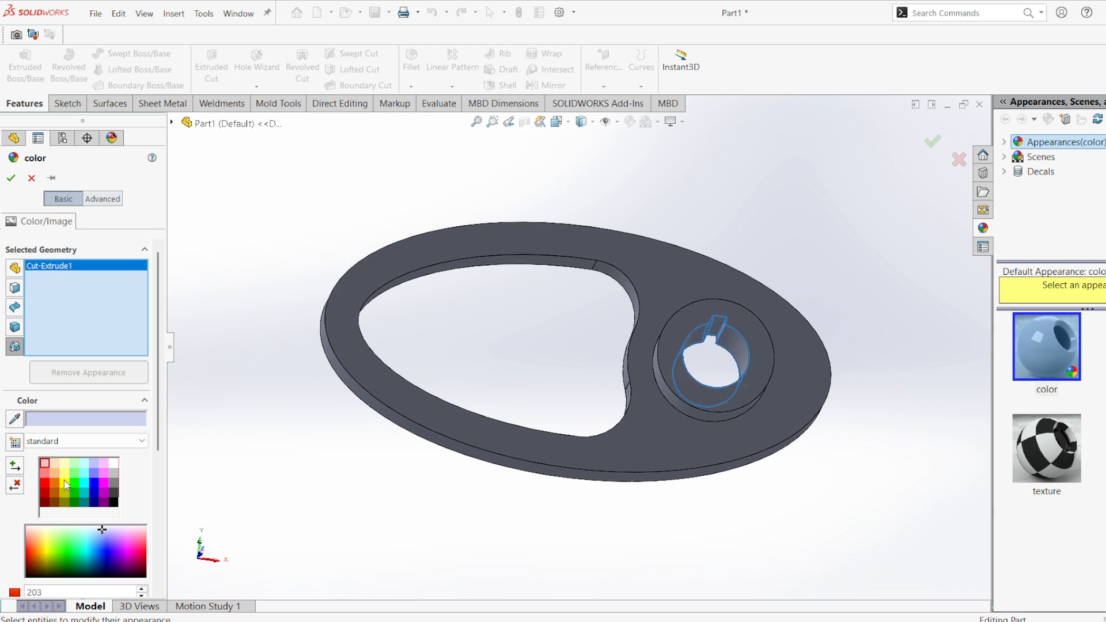
click(63, 476)
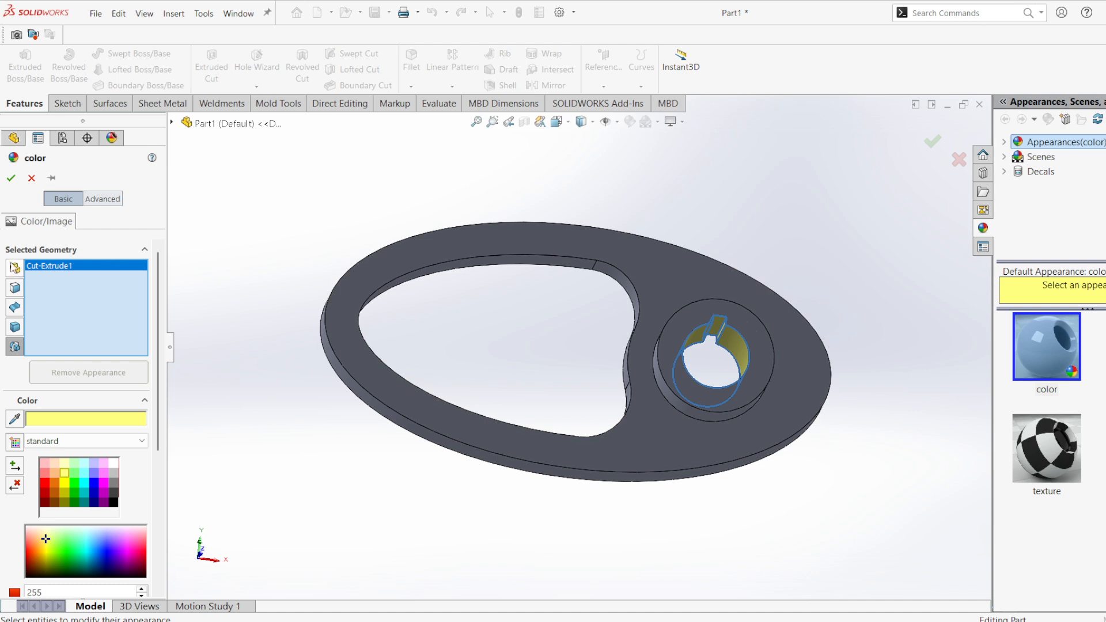
click(34, 179)
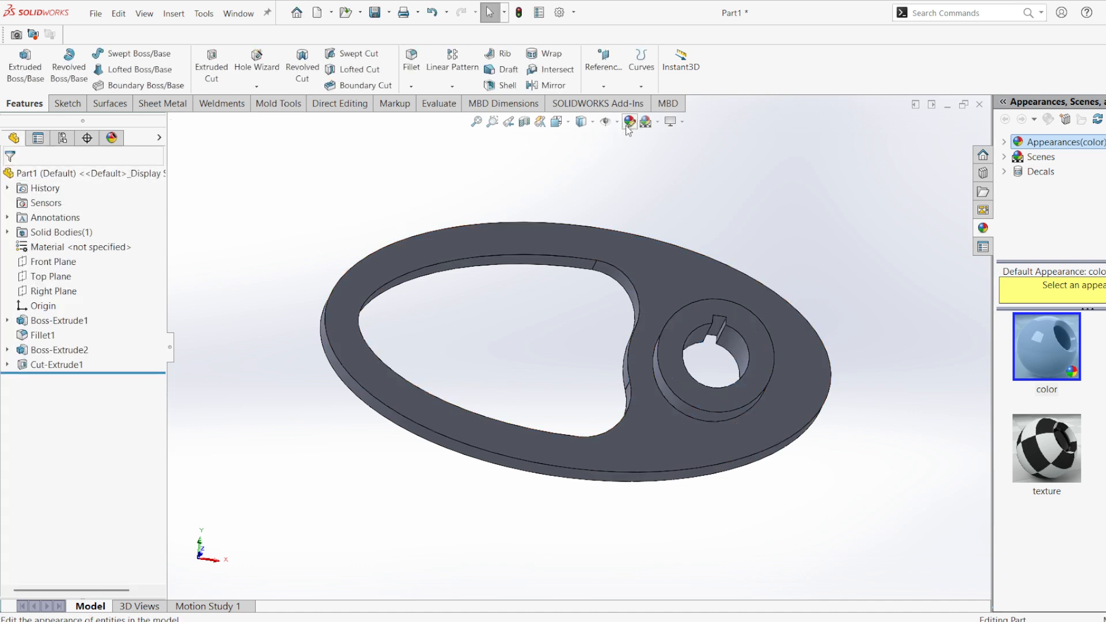
- Apply a bright yellow color from the standard swatches to the whole part, Part1.SLDPRT
click(631, 122)
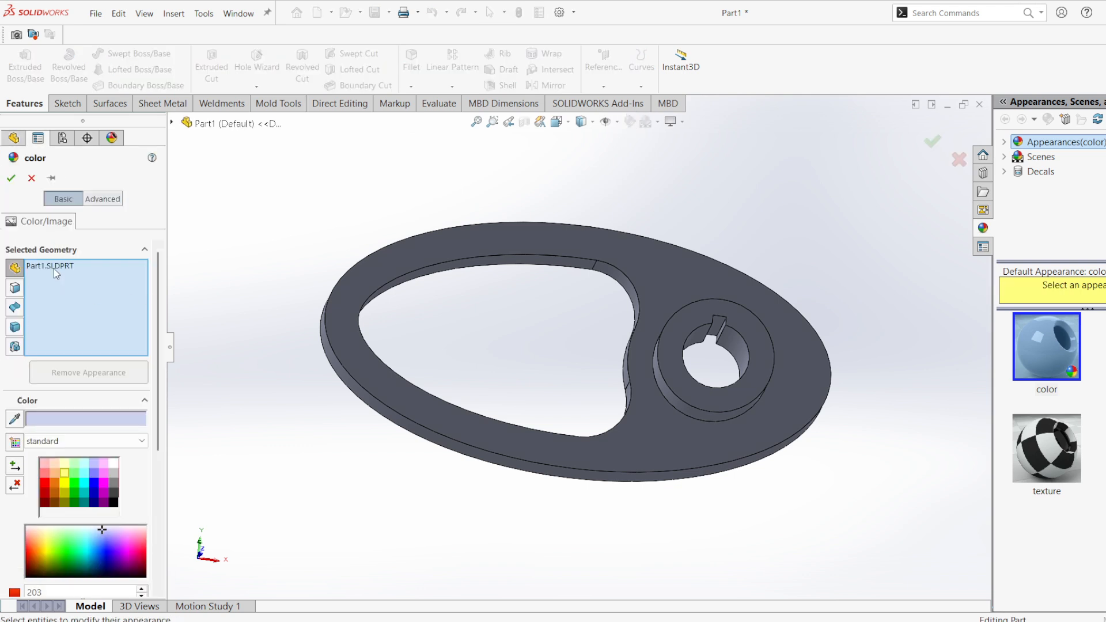
click(54, 267)
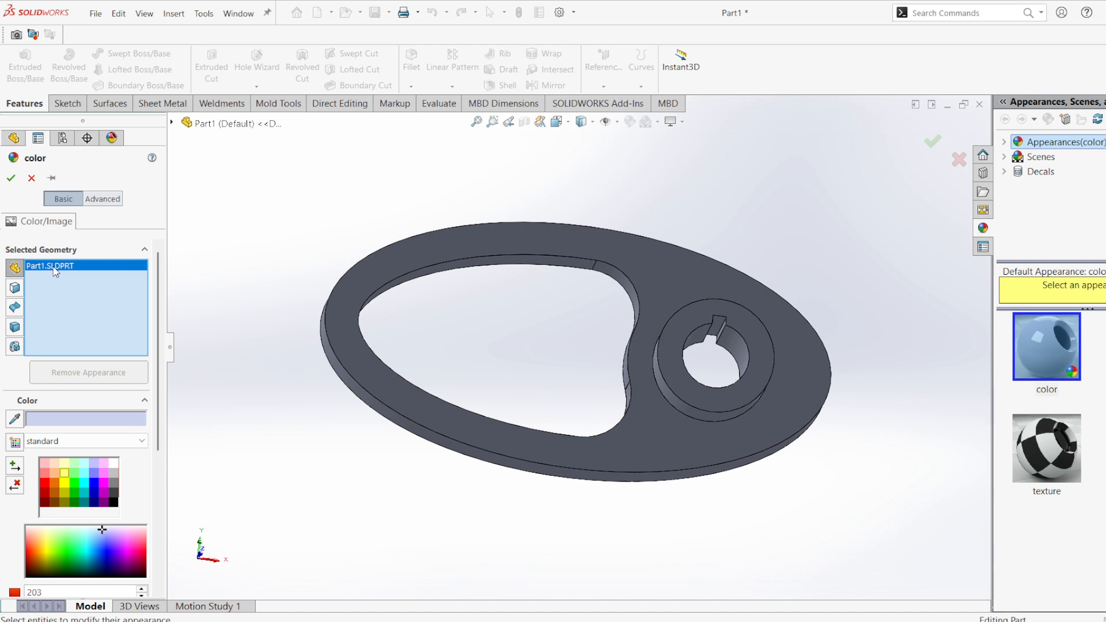
click(75, 474)
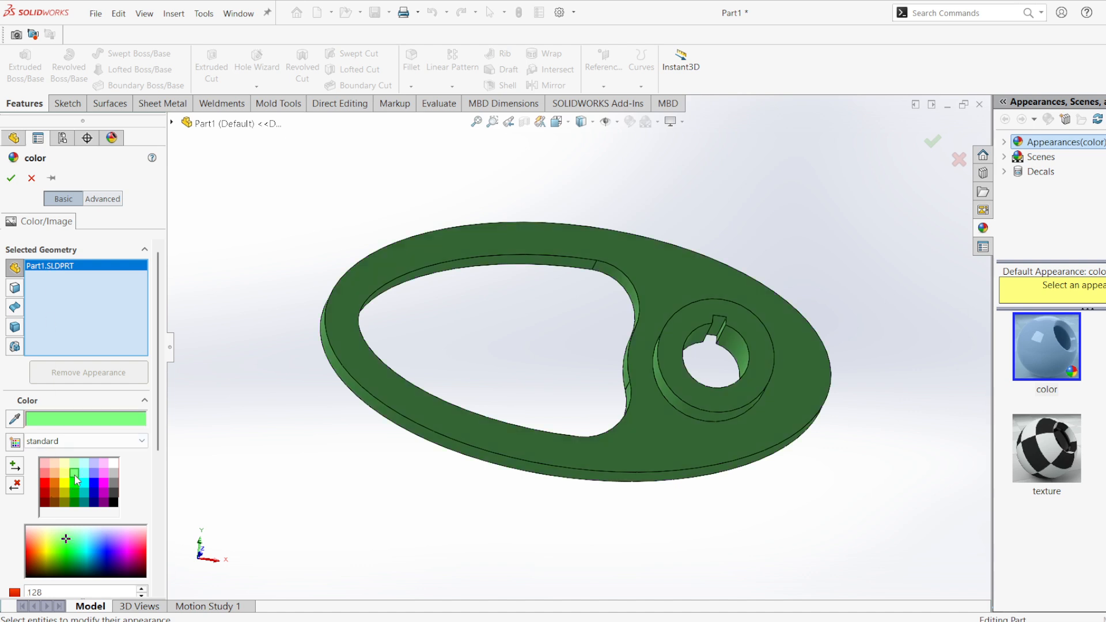
click(65, 488)
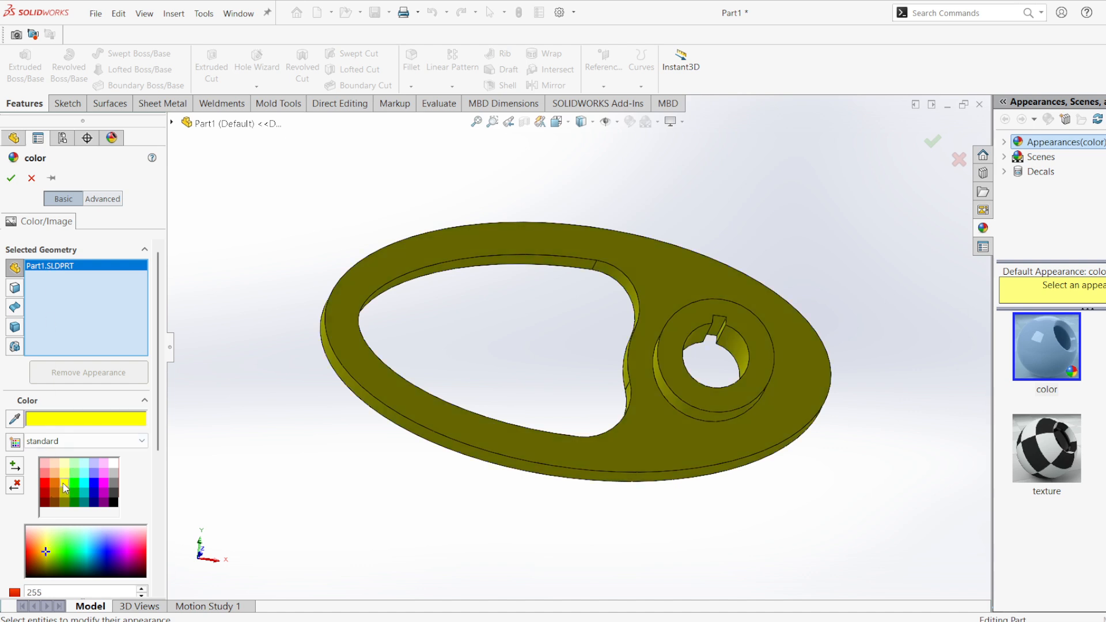
click(13, 179)
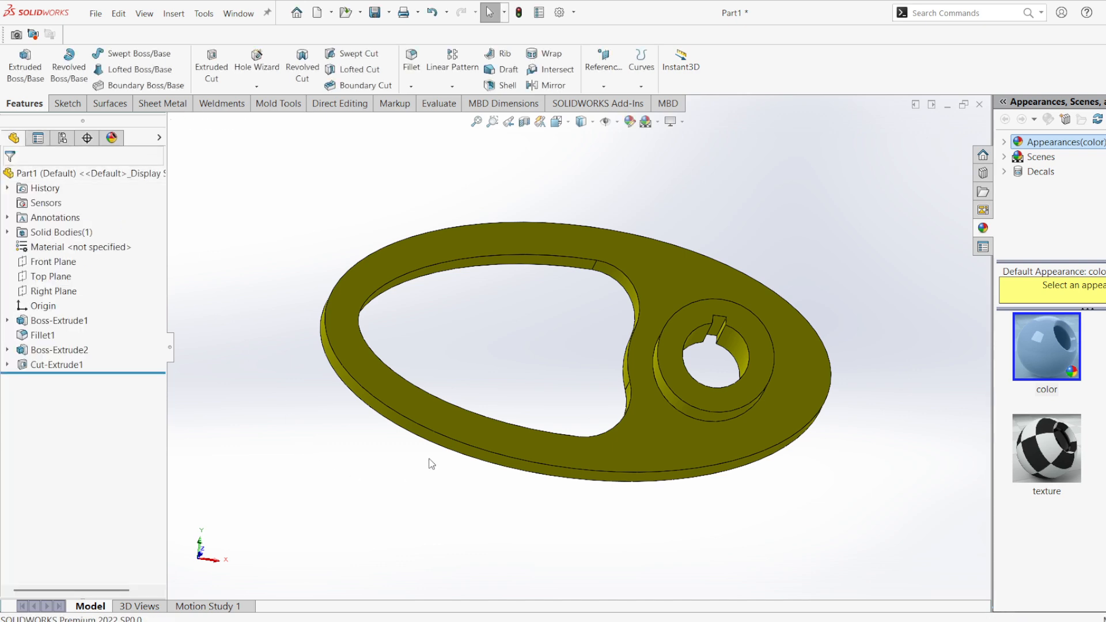
click(844, 620)
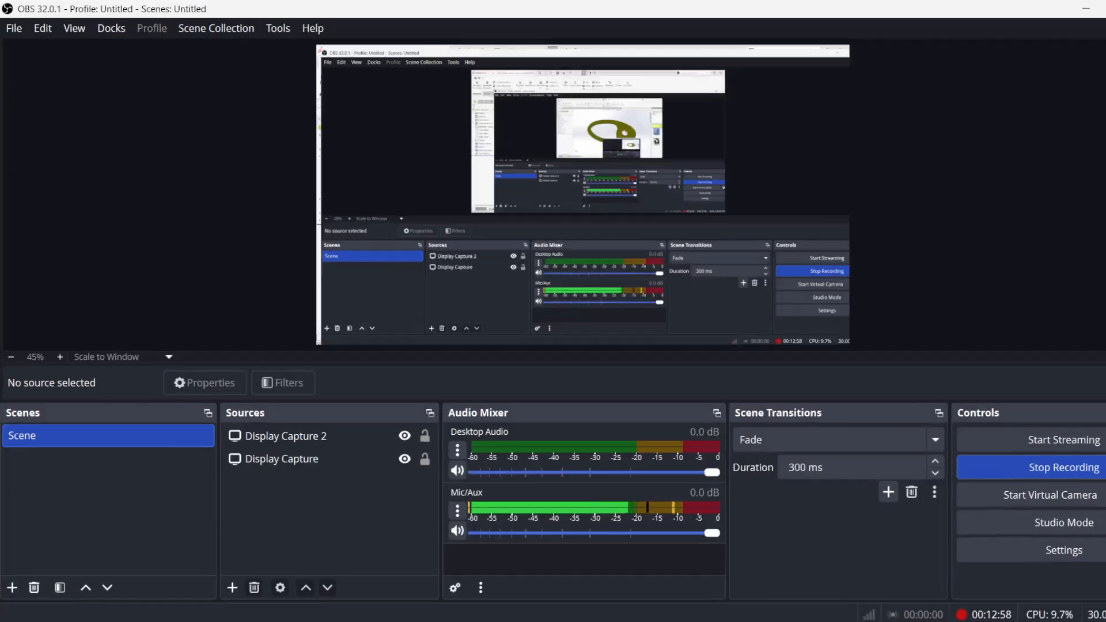
click(1094, 467)
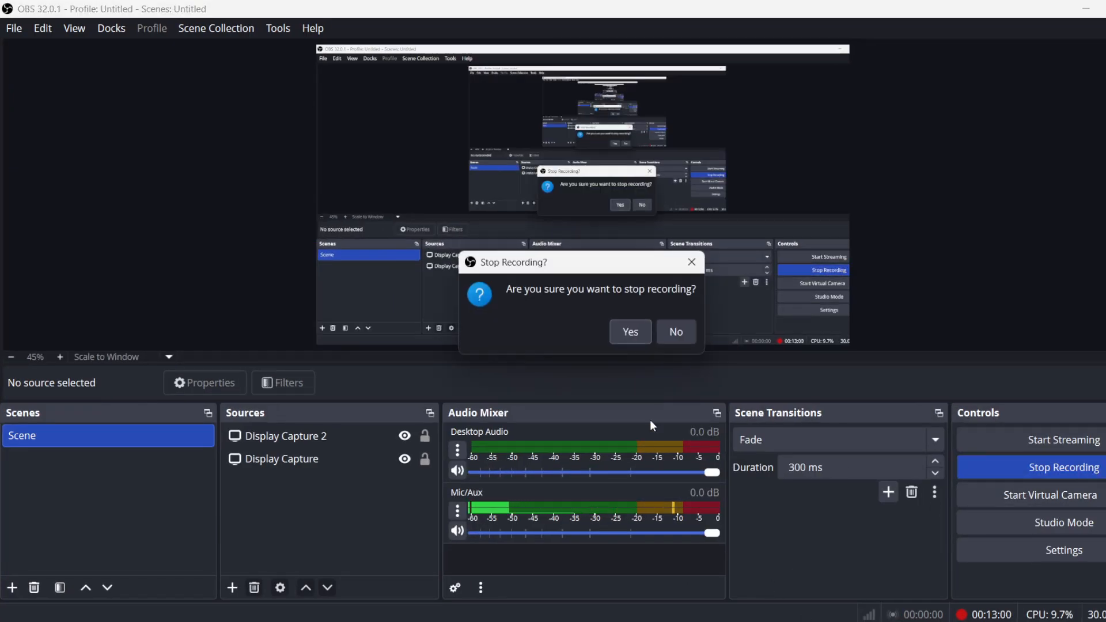